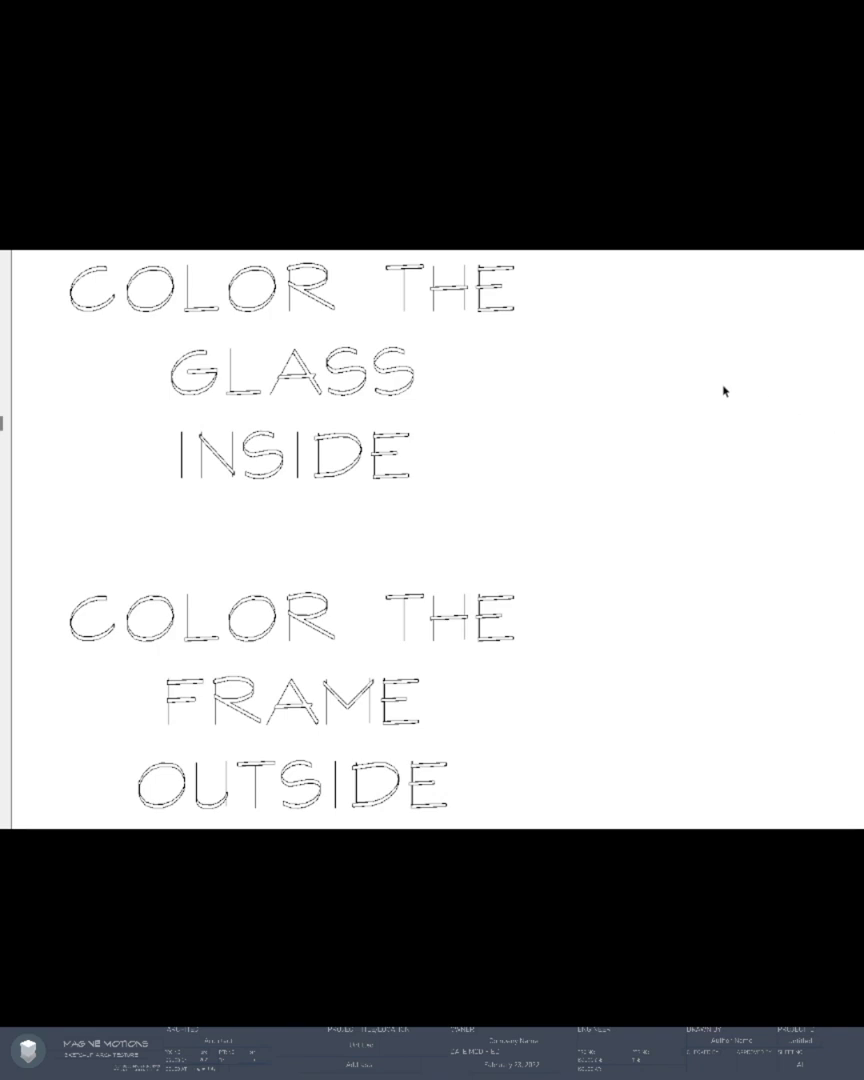
# - Draw a nearly square rectangle in the empty space beside the glass and frame colouring notes
pyautogui.press('r')
pyautogui.click(541, 390)
pyautogui.click(820, 689)
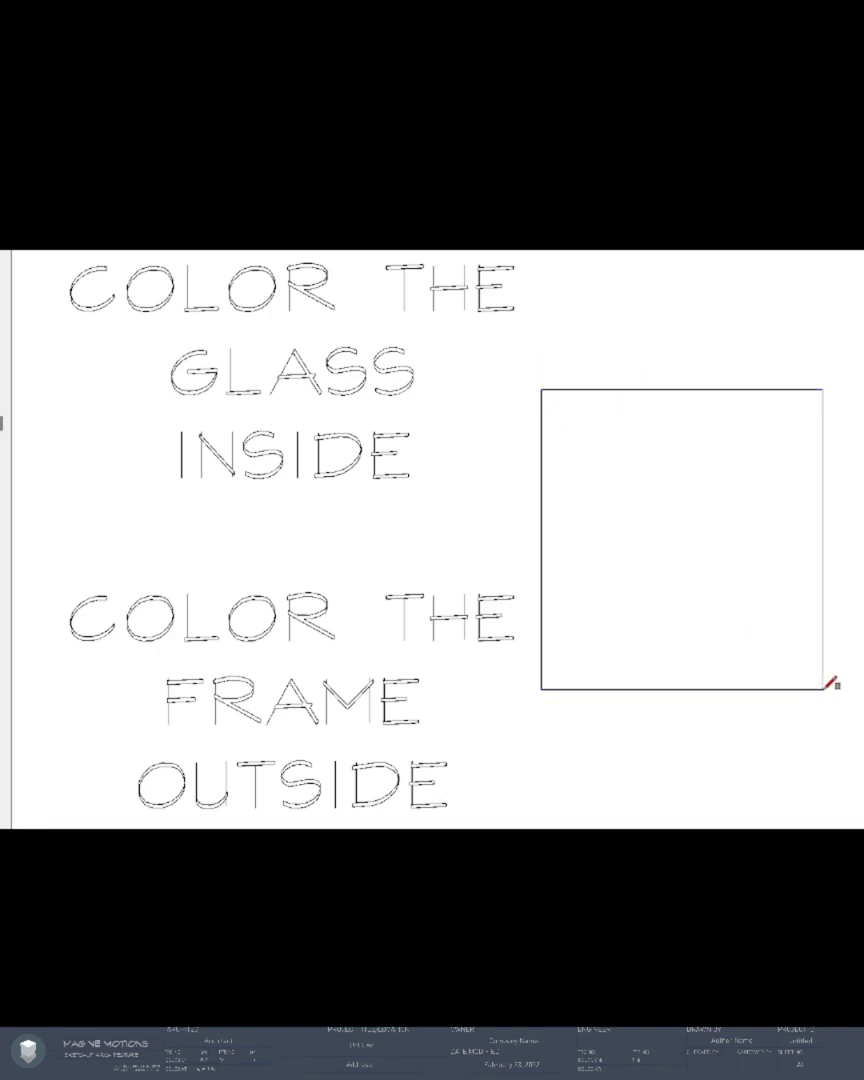
# - Create a rectangular-frame window on the rectangle with the Panel divider, using 1 row, 2 columns, 0.05 frame depth and width, placed at the back
pyautogui.press('space')
pyautogui.click(656, 514)
pyautogui.doubleClick(656, 514)
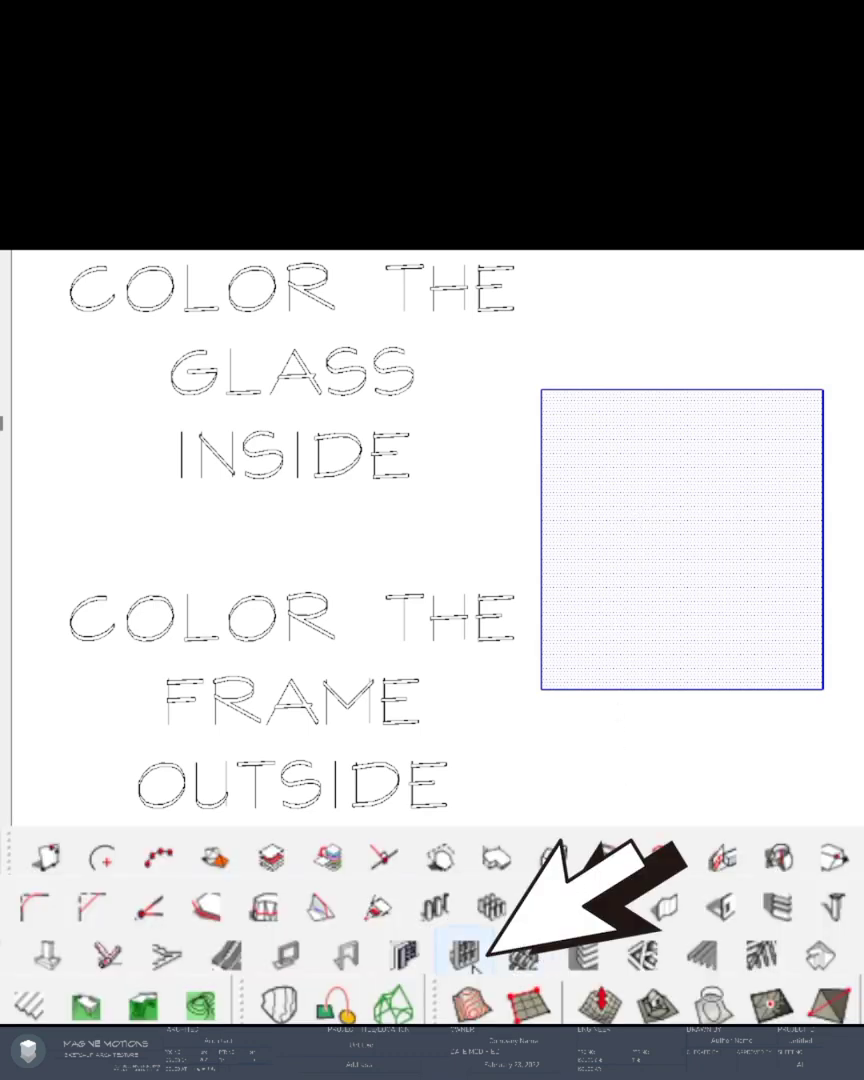
pyautogui.click(468, 955)
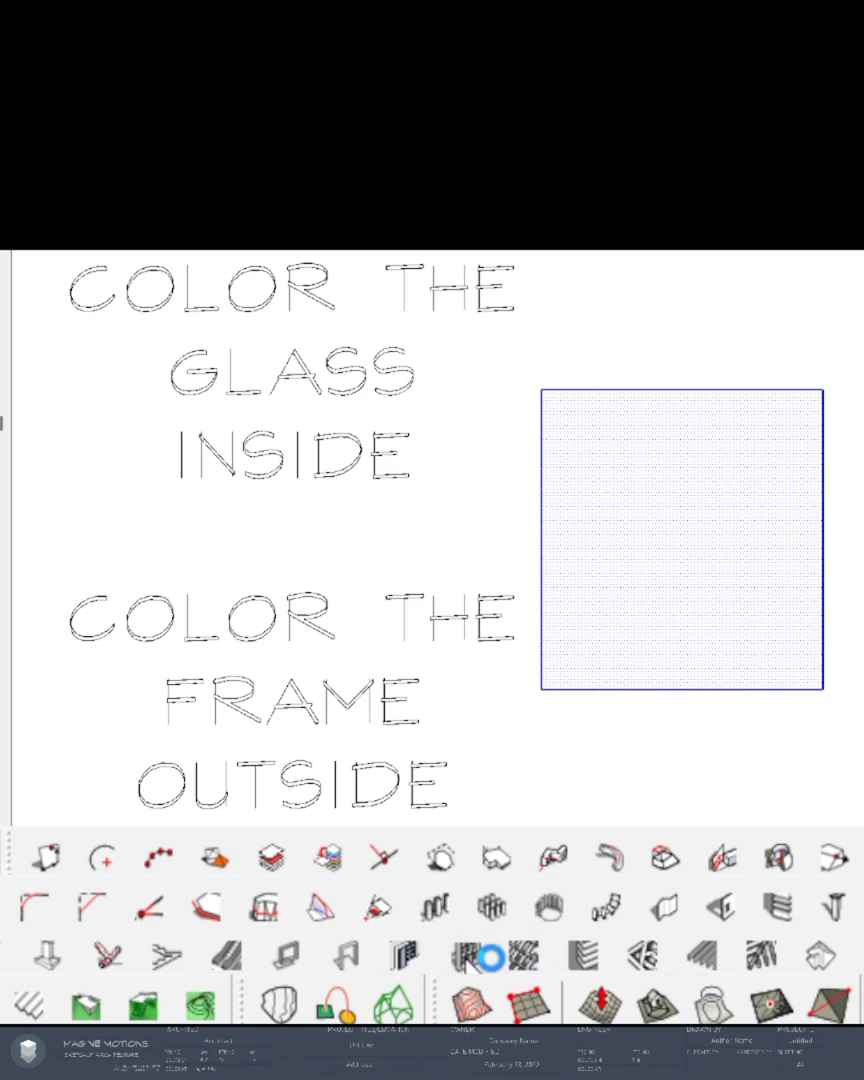
pyautogui.doubleClick(250, 507)
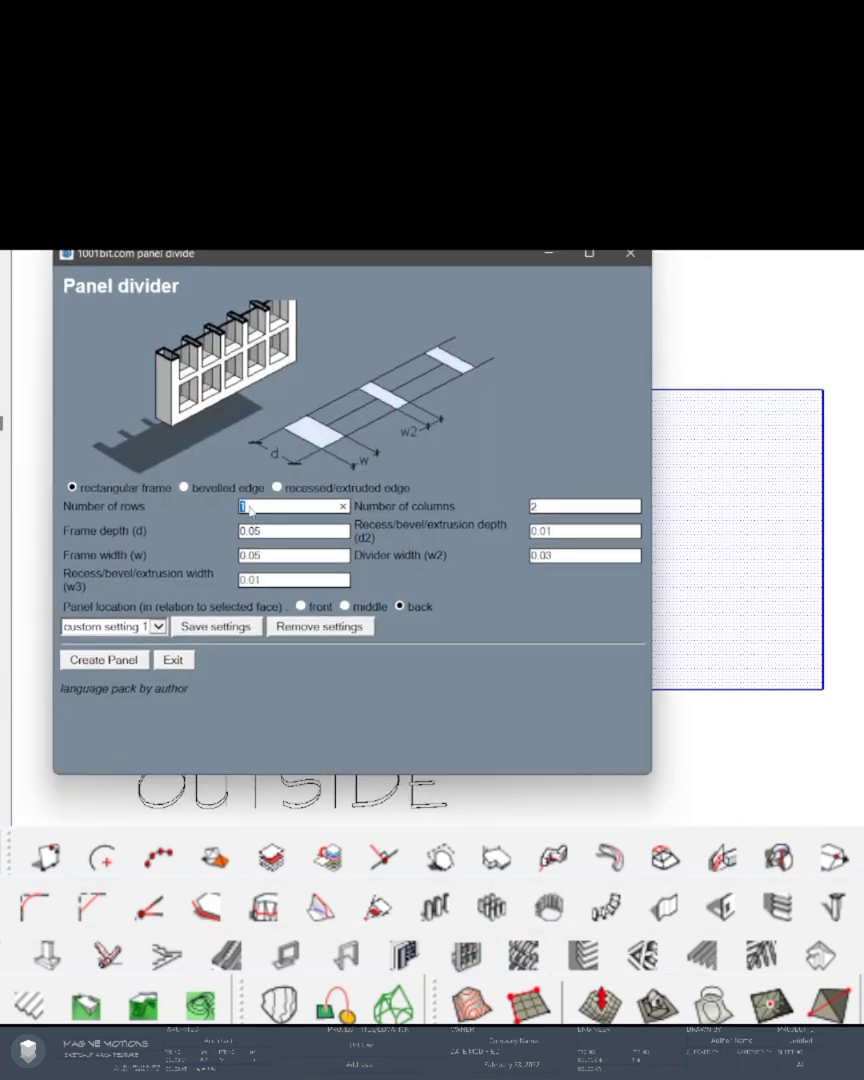
pyautogui.press('Tab')
pyautogui.press('Tab')
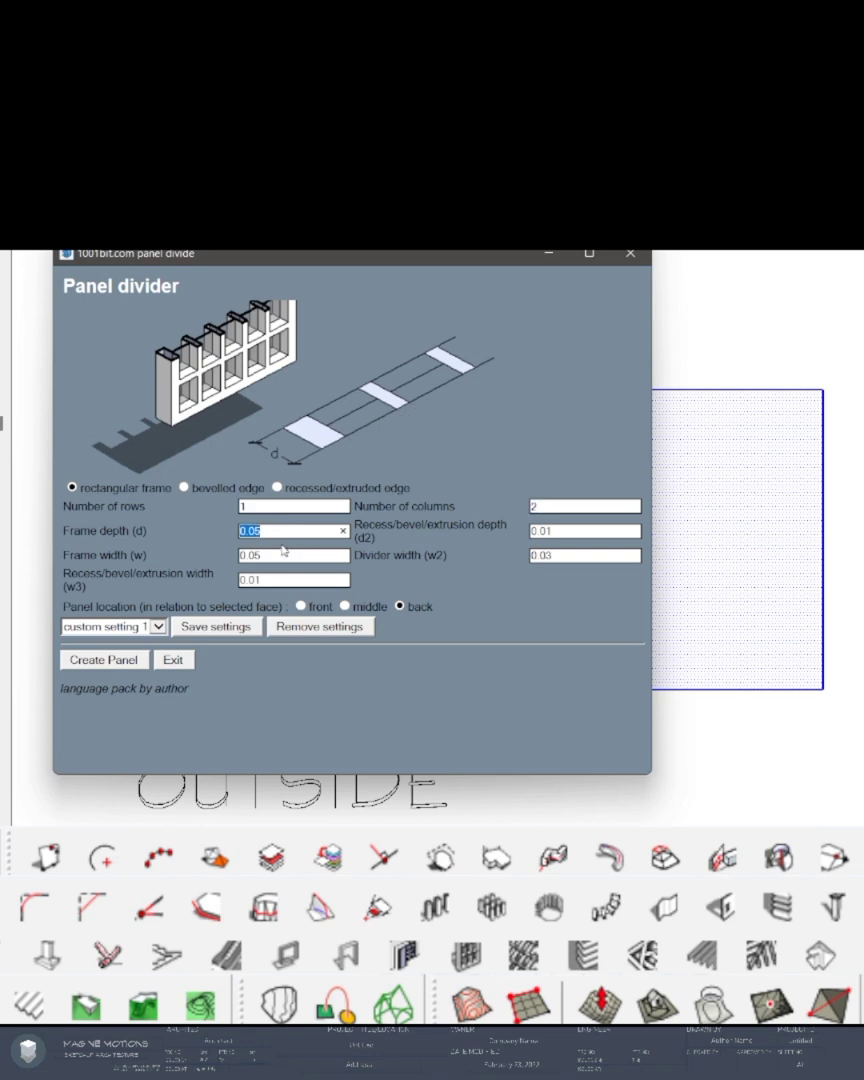
pyautogui.press('Tab')
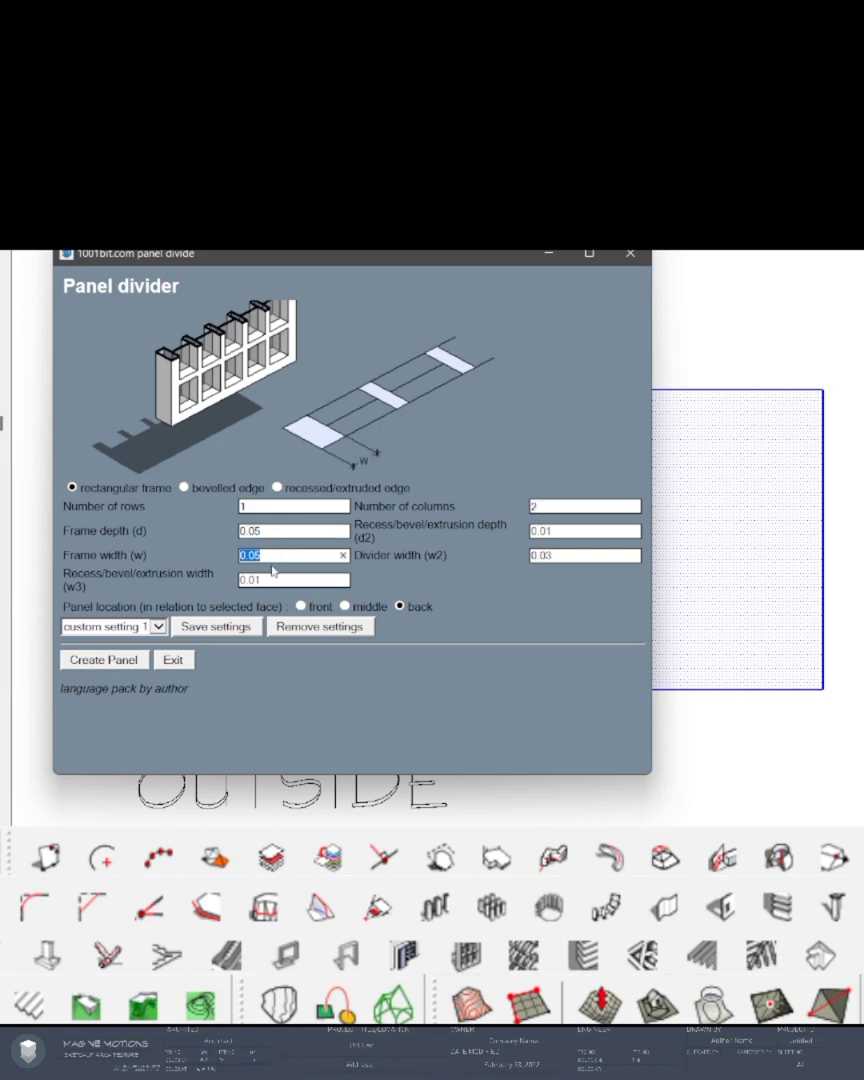
pyautogui.click(128, 660)
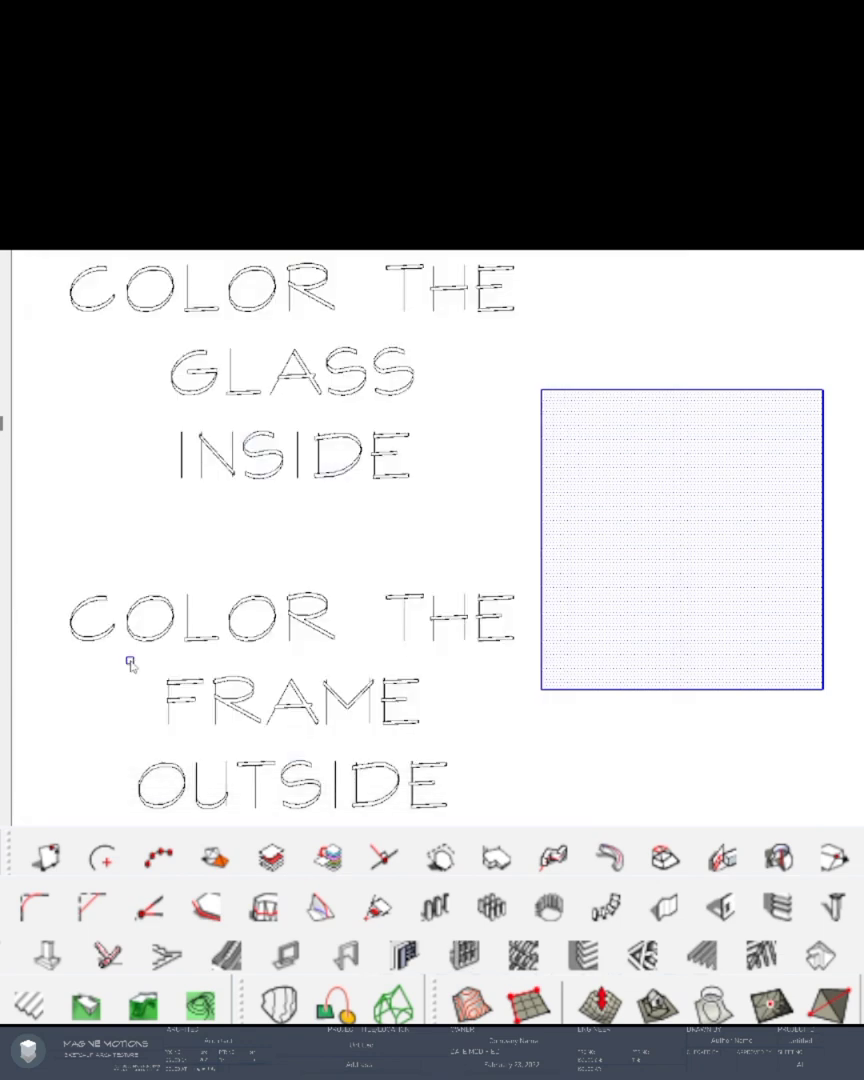
pyautogui.click(590, 545)
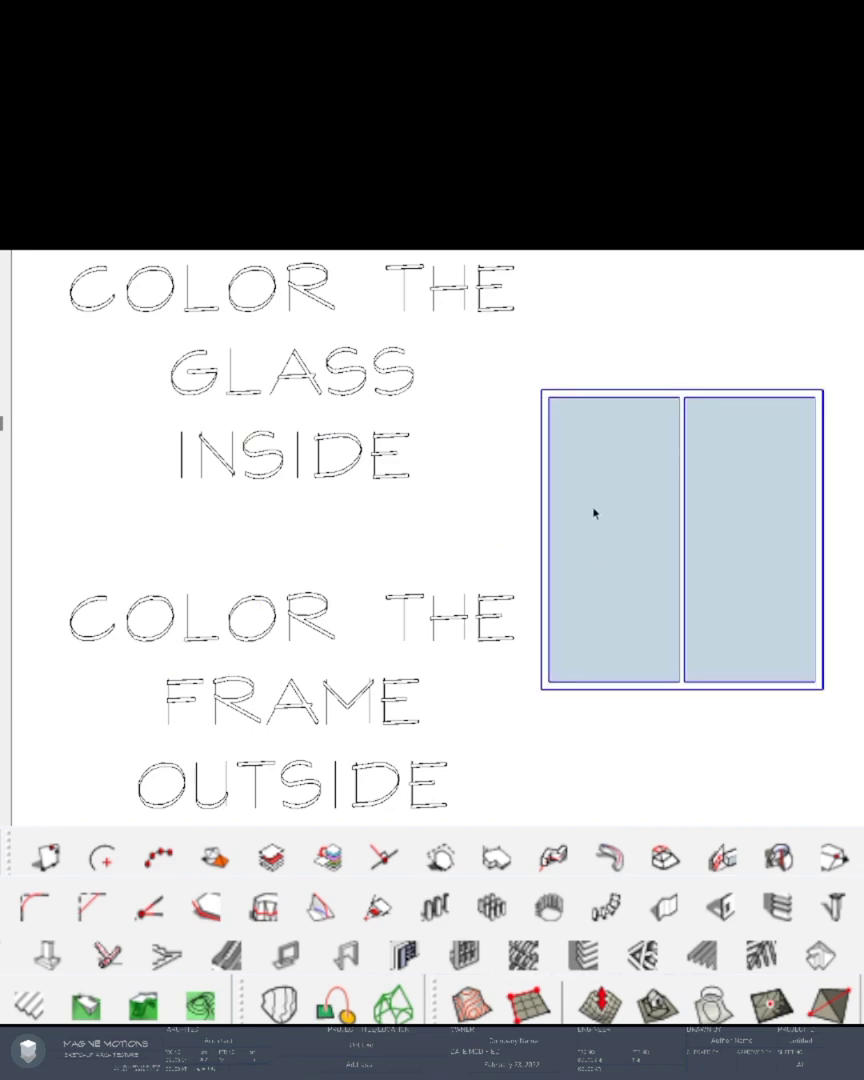
# - Open the window group and try to move the glass panes within it
pyautogui.moveTo(543, 567)
pyautogui.mouseDown(button='middle')
pyautogui.moveTo(625, 516)
pyautogui.moveTo(545, 540)
pyautogui.moveTo(601, 514)
pyautogui.mouseUp(button='middle')
pyautogui.doubleClick(601, 514)
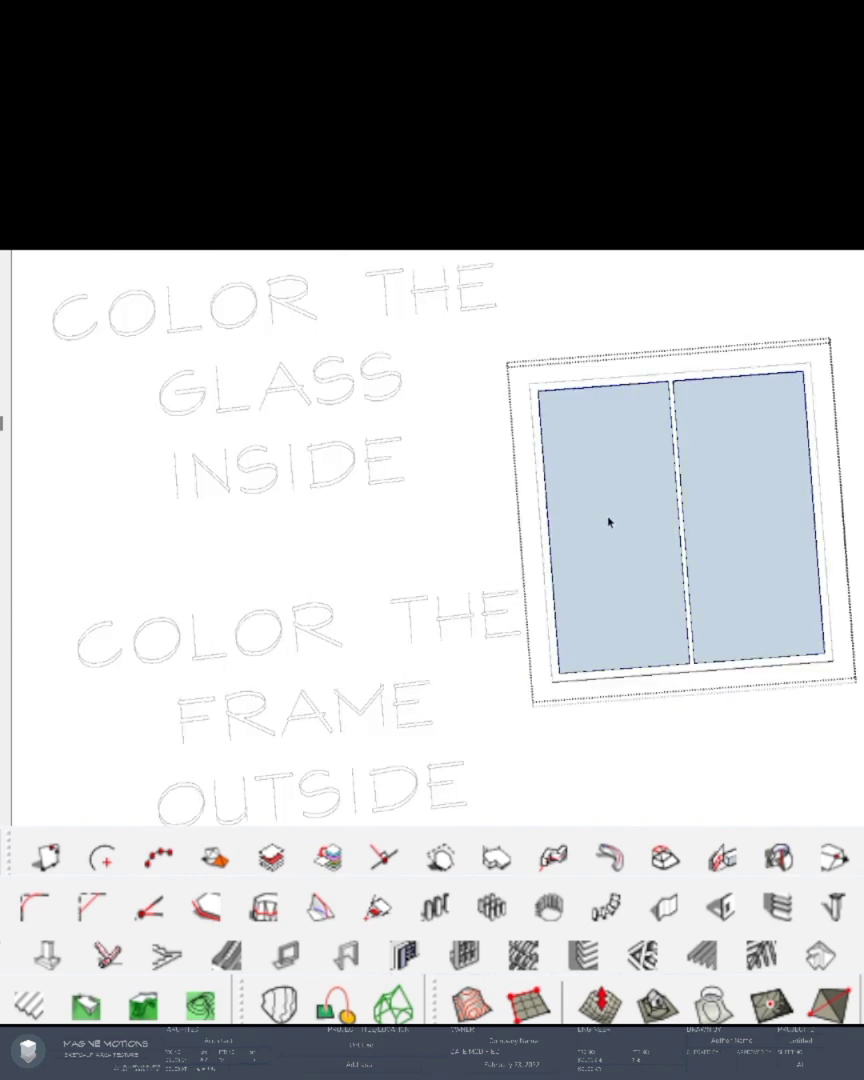
pyautogui.press('m')
pyautogui.moveTo(582, 507); pyautogui.dragTo(639, 480)
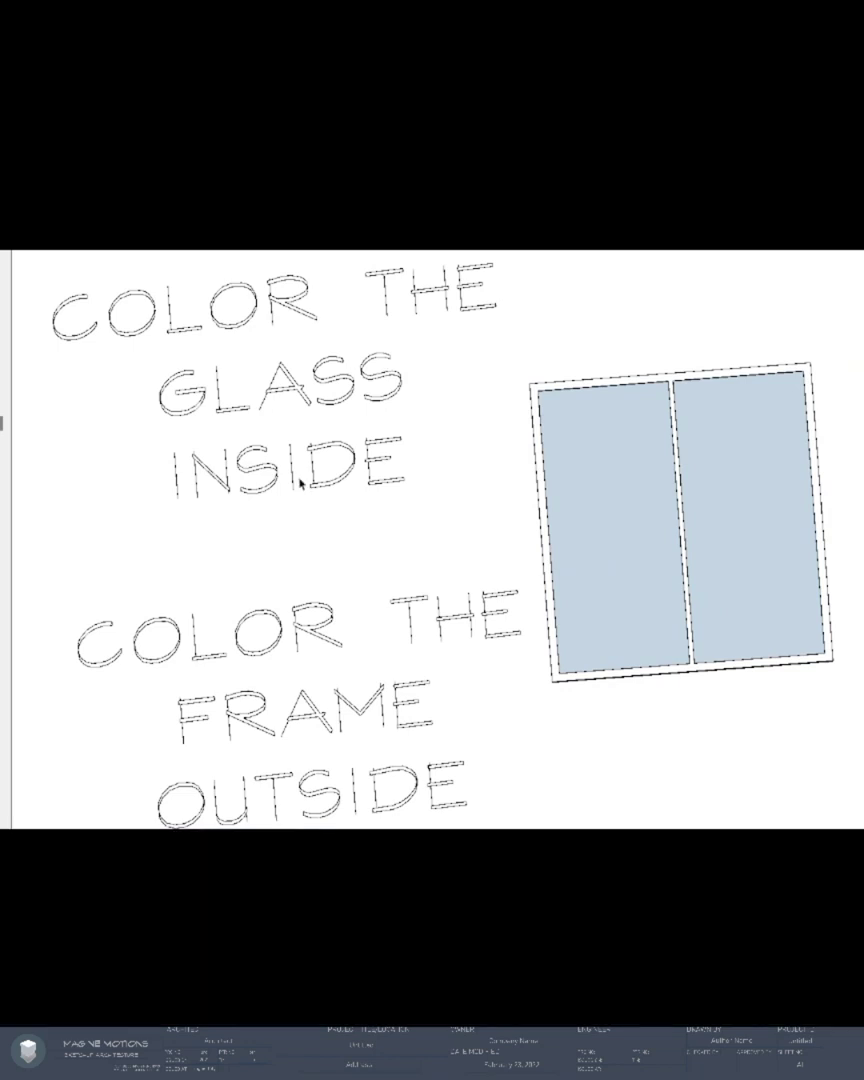
# - Paint the glass panes grey inside the window group
pyautogui.doubleClick(595, 478)
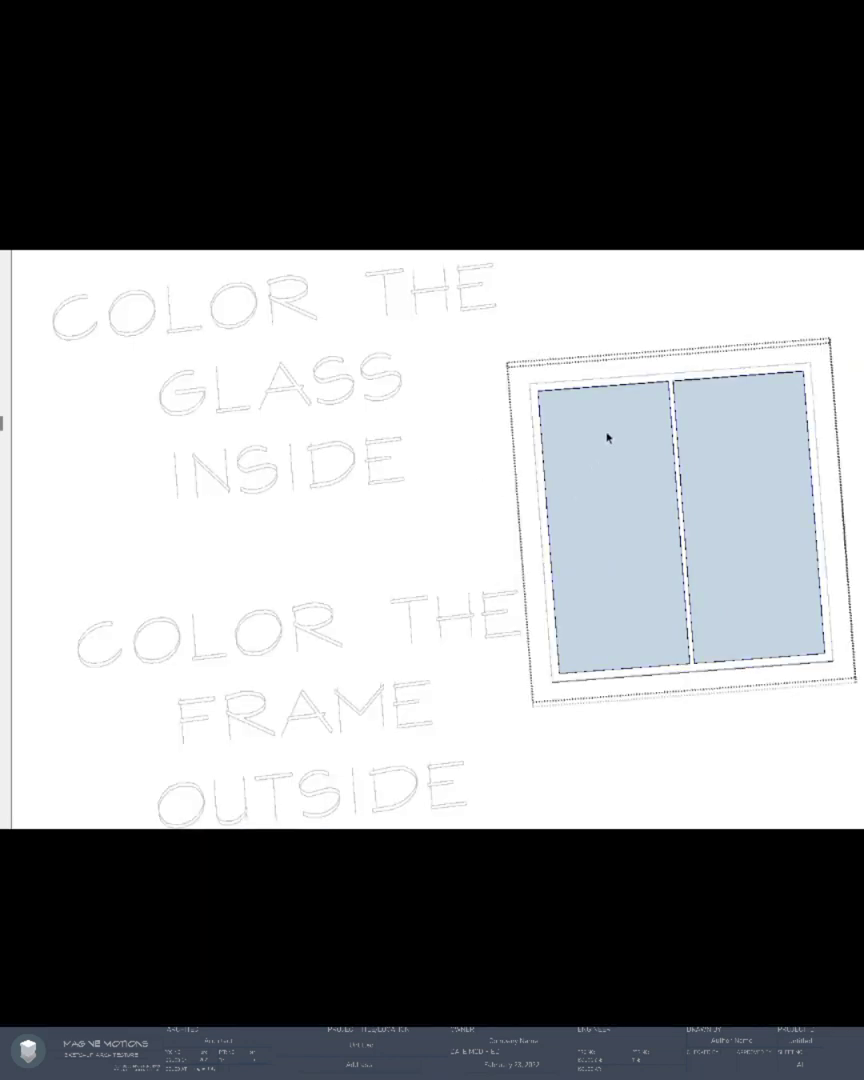
pyautogui.click(594, 464)
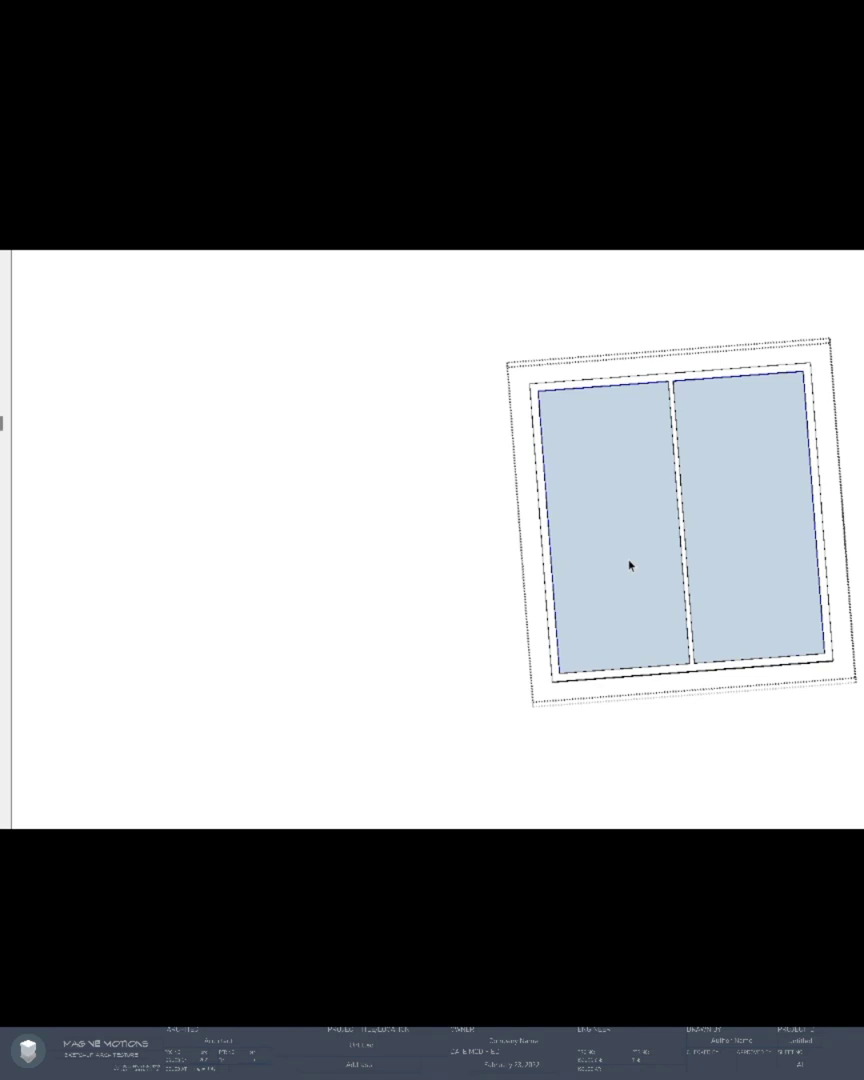
pyautogui.press('b')
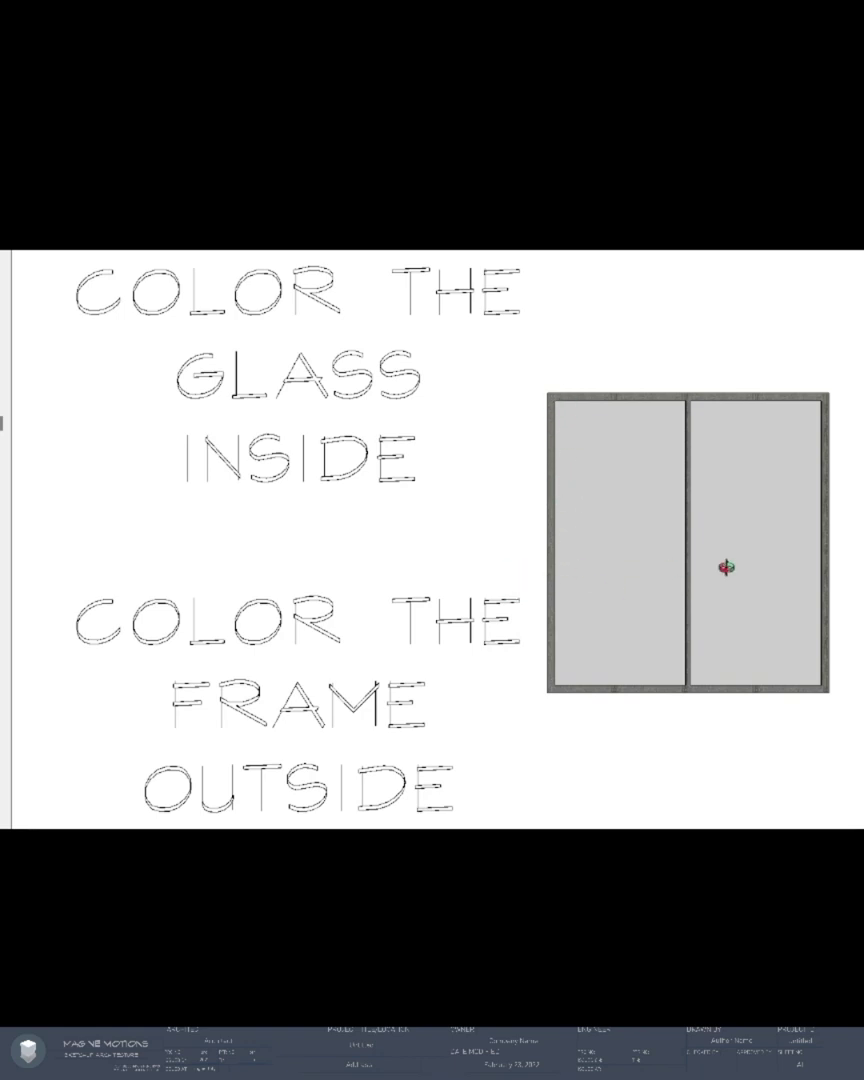
# - Try a reddish material on the window frame from outside the group and undo it
pyautogui.click(818, 526)
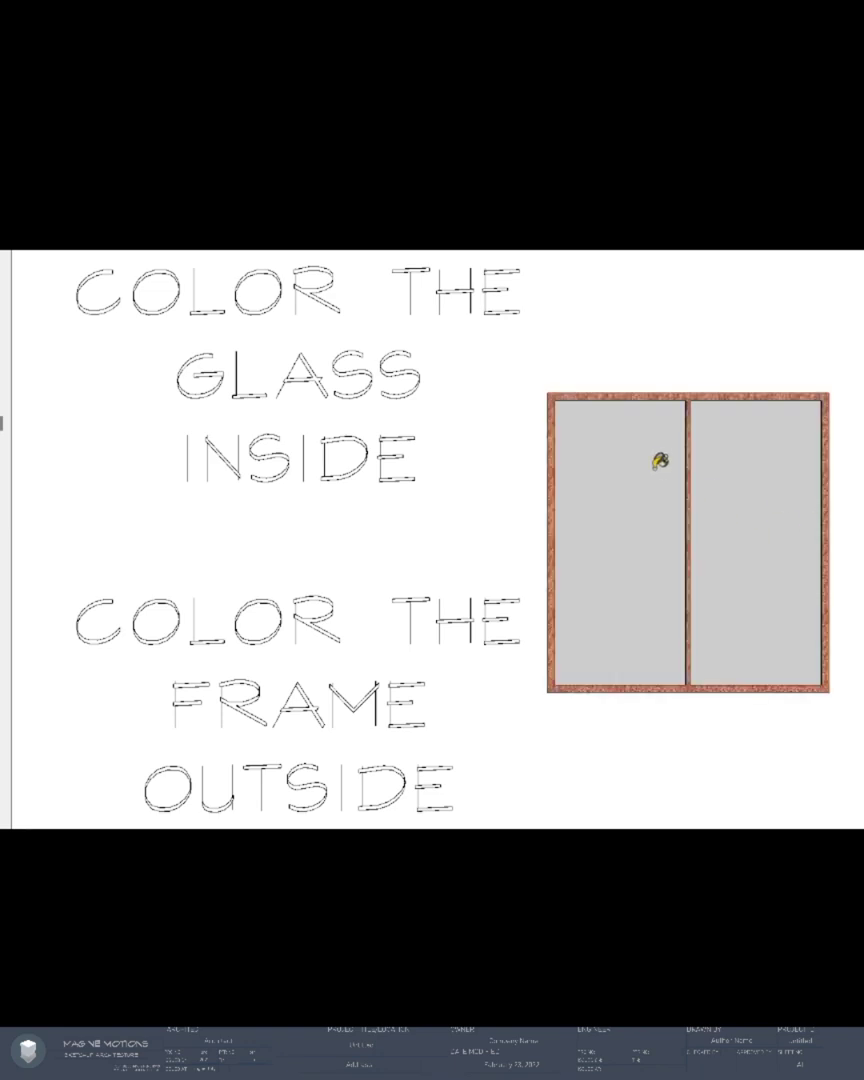
pyautogui.hotkey('ctrl', 'z')
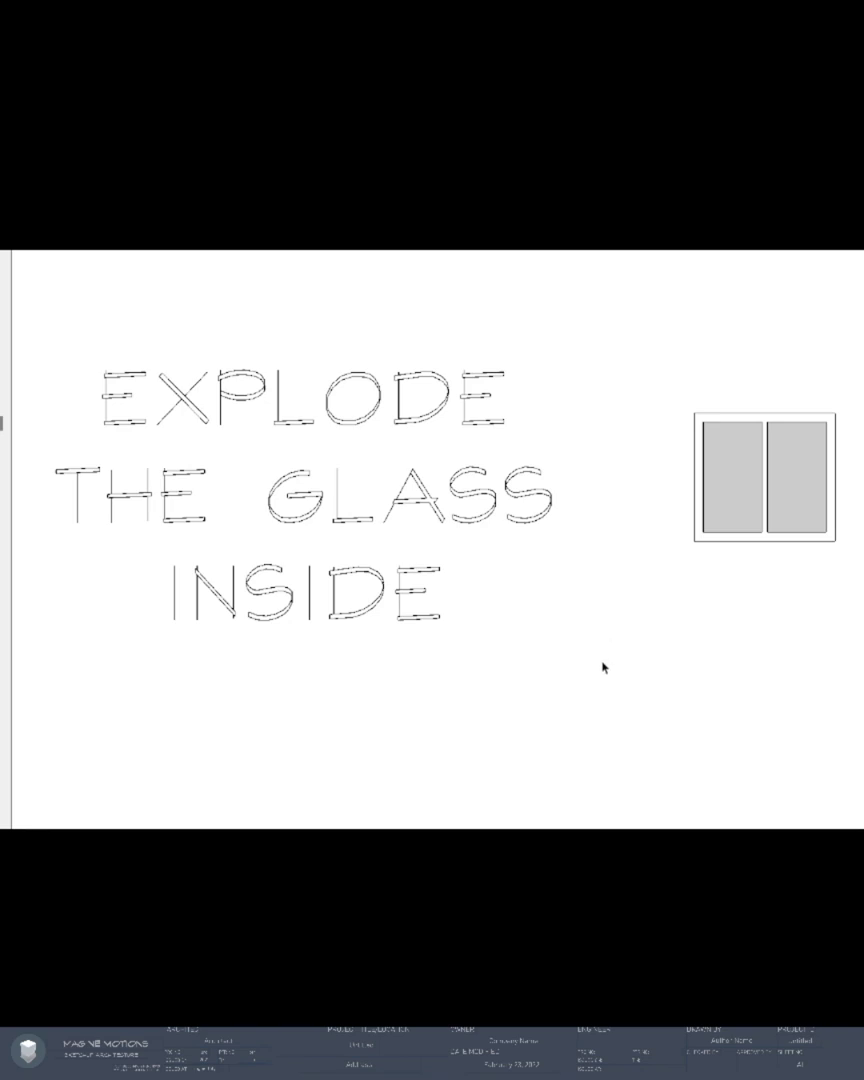
# - Paint the frame of the window beside the explode note with a grey stone material from outside its group
pyautogui.press('b')
pyautogui.click(698, 537)
pyautogui.press('space')
# - Open the painted window group and explode the glass group inside it
pyautogui.click(780, 480)
pyautogui.scroll(5, 800, 470)
pyautogui.keyDown('shift'); pyautogui.moveTo(685, 500); pyautogui.dragTo(529, 506, button='middle'); pyautogui.keyUp('shift')
pyautogui.doubleClick(457, 505)
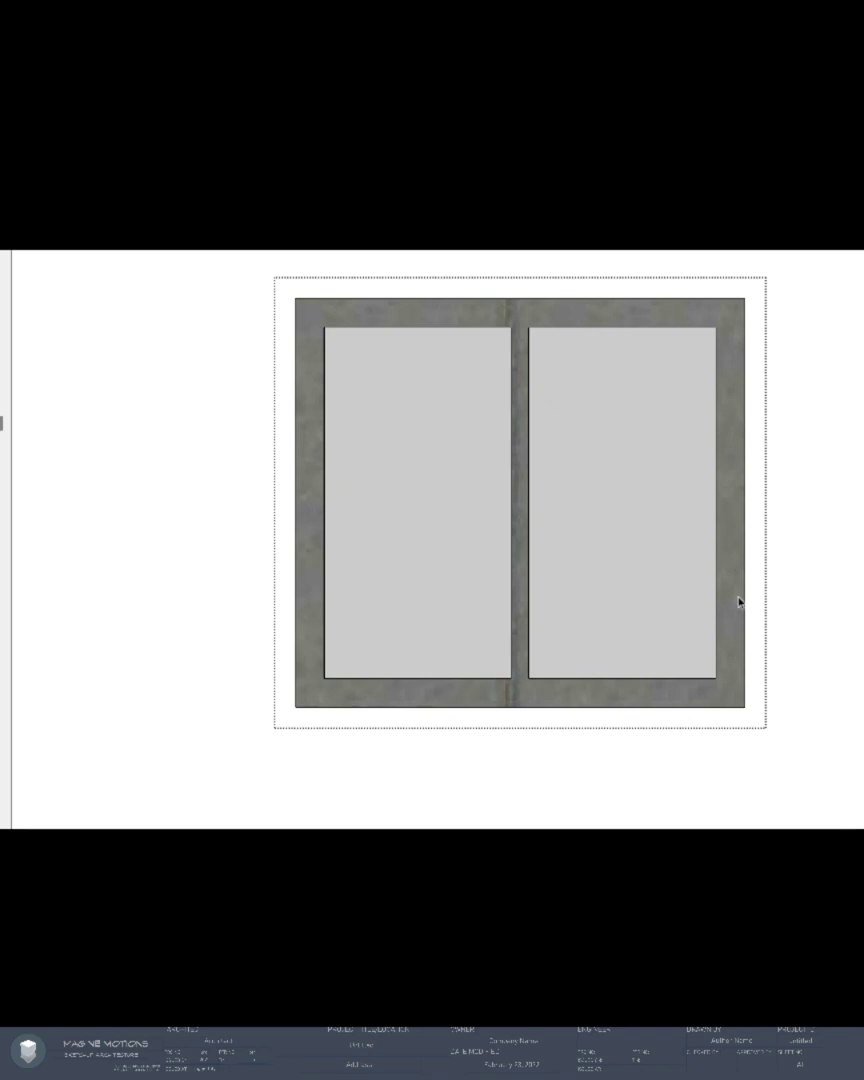
pyautogui.click(395, 527)
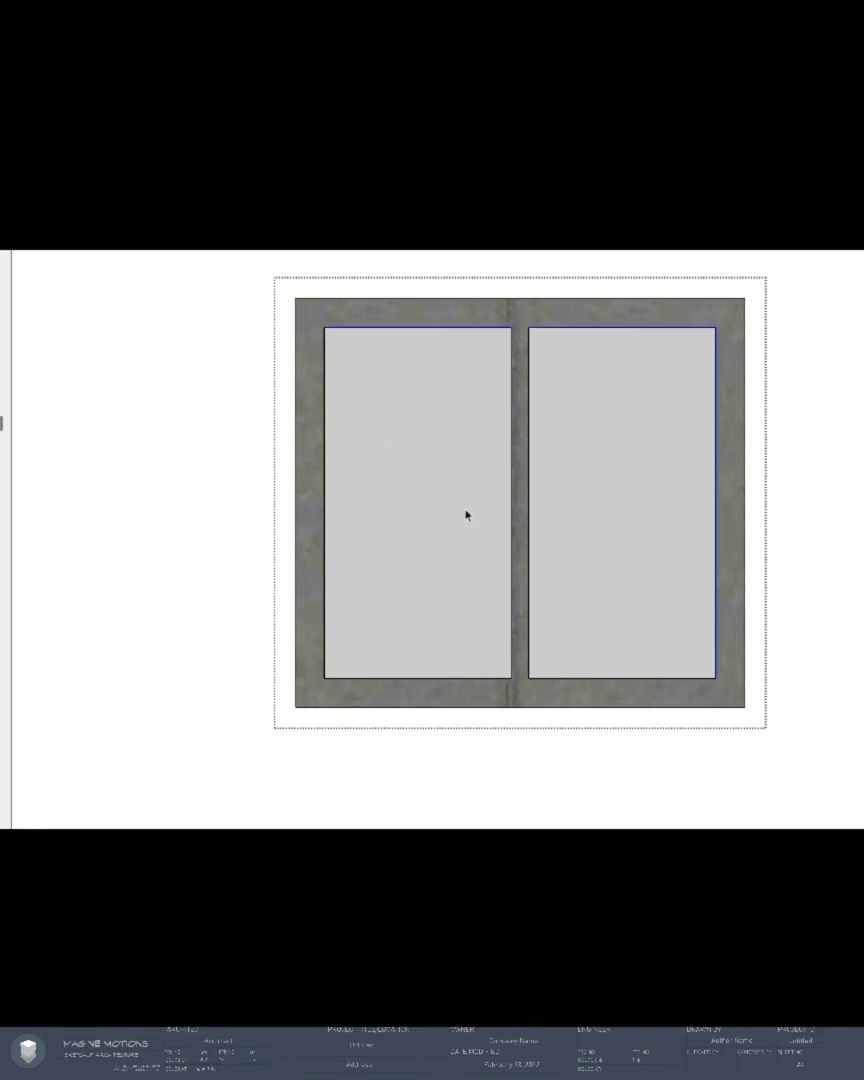
pyautogui.press('m')
pyautogui.click(398, 532)
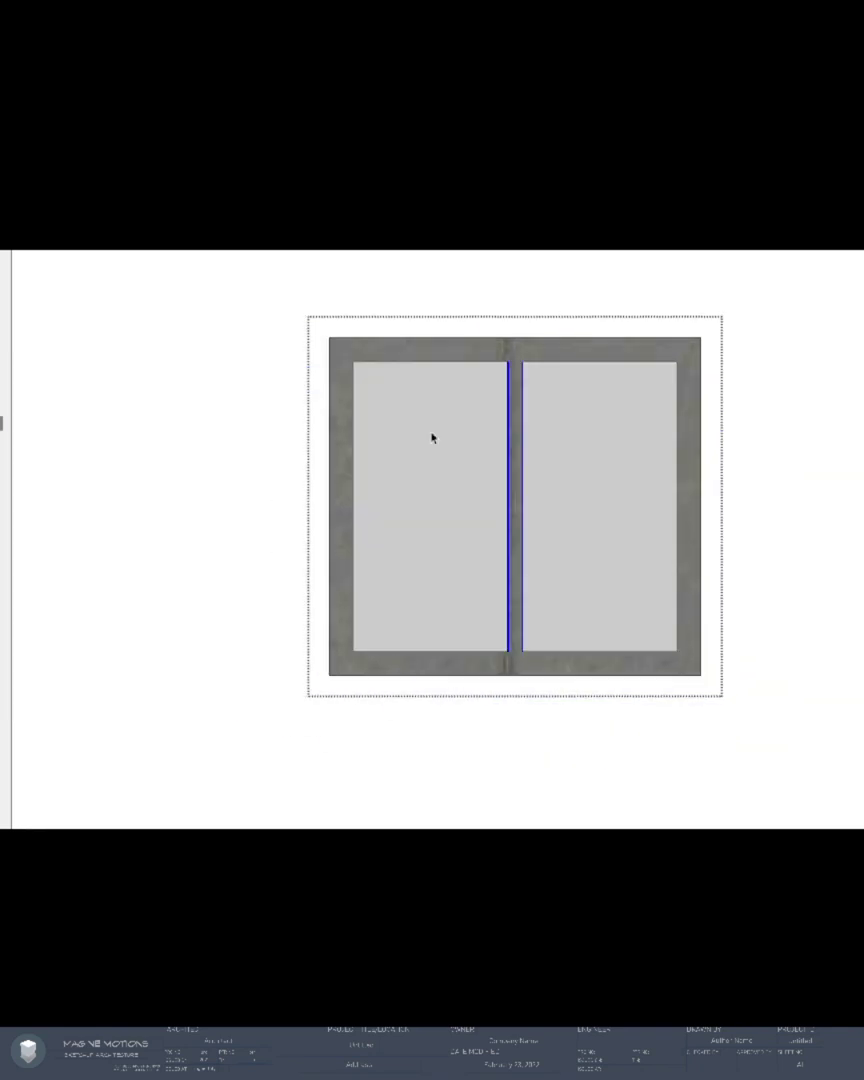
pyautogui.rightClick(432, 433)
pyautogui.click(503, 543)
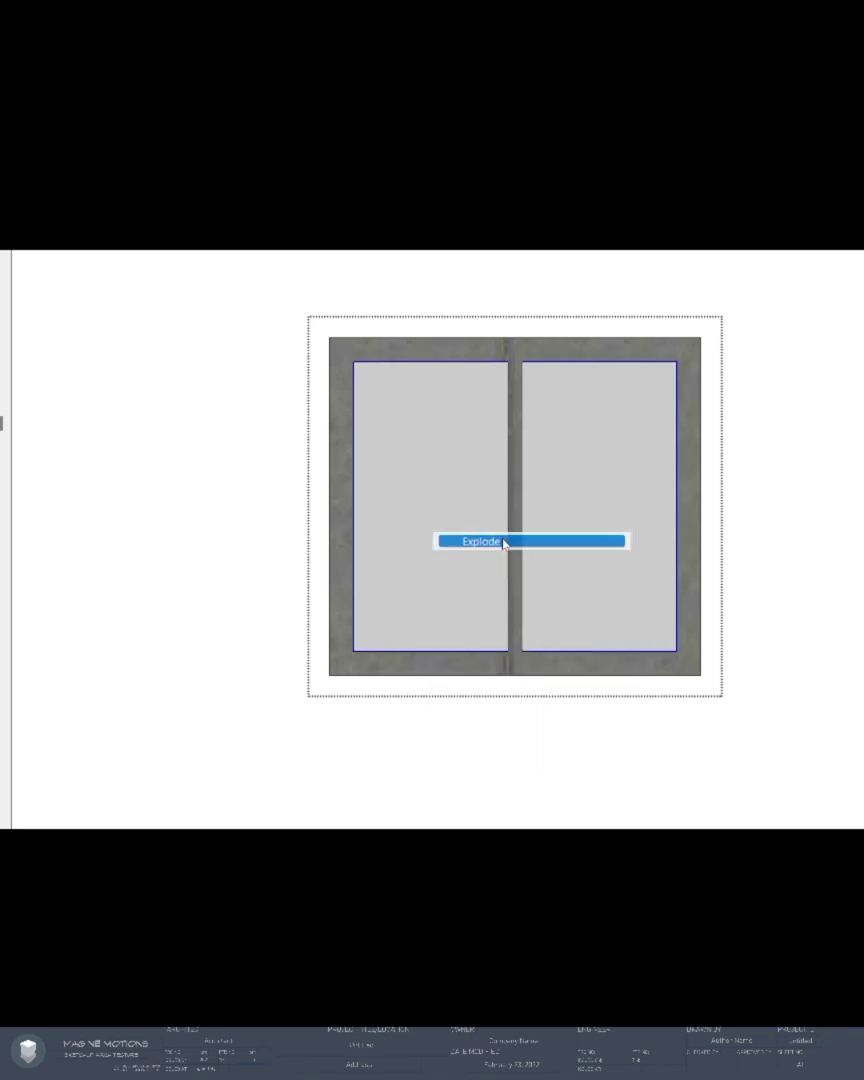
# - Select the vertical divider between the two glass panes
pyautogui.moveTo(459, 309); pyautogui.dragTo(601, 830)
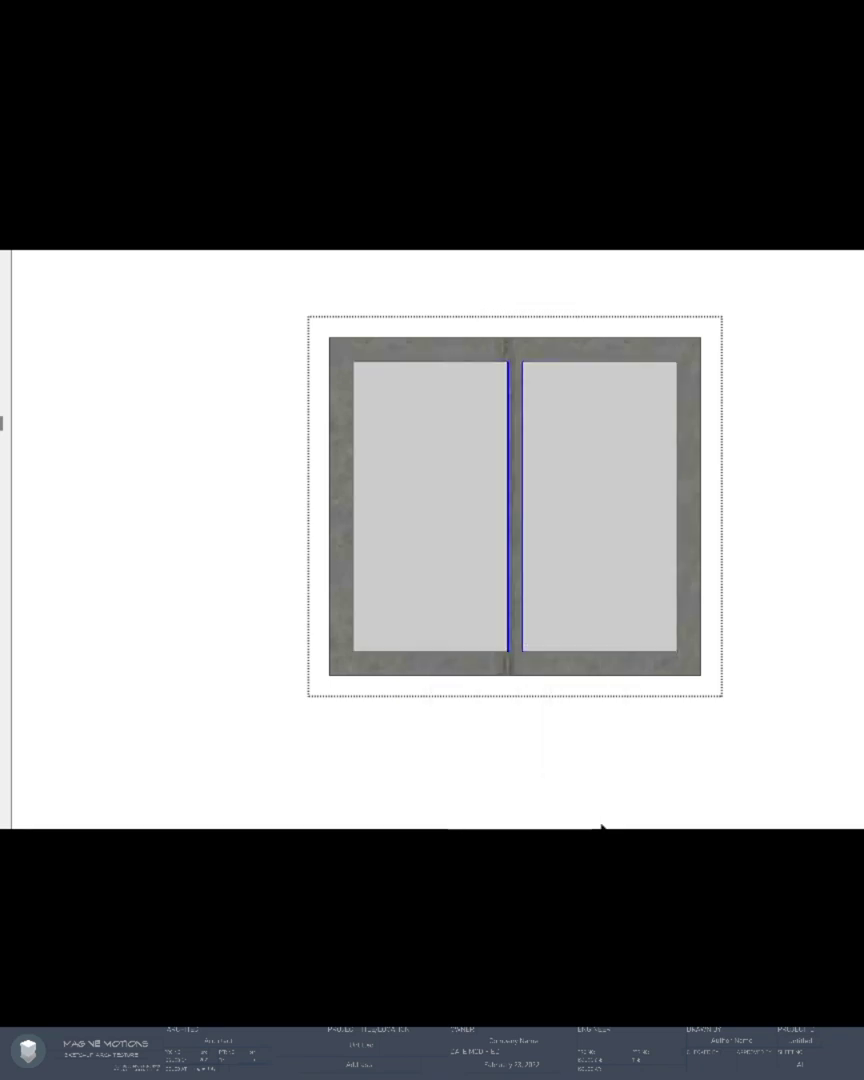
pyautogui.moveTo(506, 480); pyautogui.dragTo(586, 808)
pyautogui.moveTo(439, 303); pyautogui.dragTo(580, 817)
pyautogui.moveTo(450, 325); pyautogui.dragTo(581, 694)
pyautogui.click(614, 508)
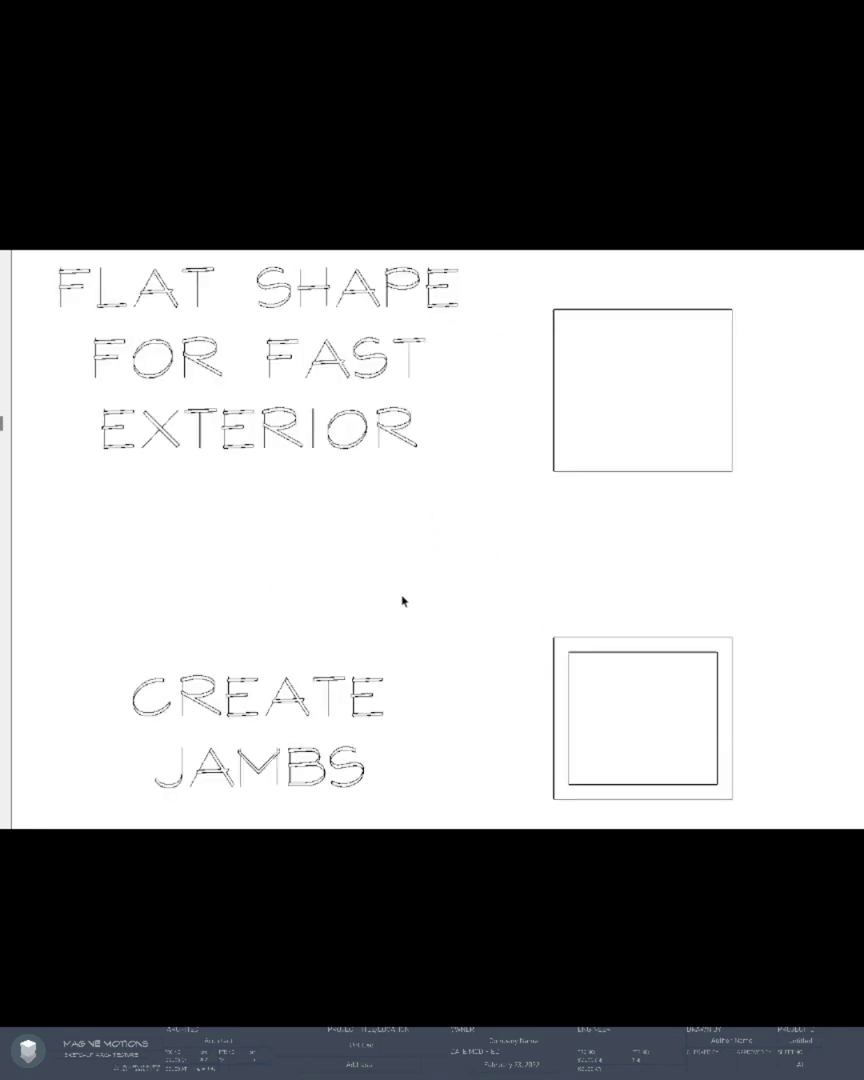
# - Select the face and edges of the plain rectangle beside the flat shape note
pyautogui.click(606, 376)
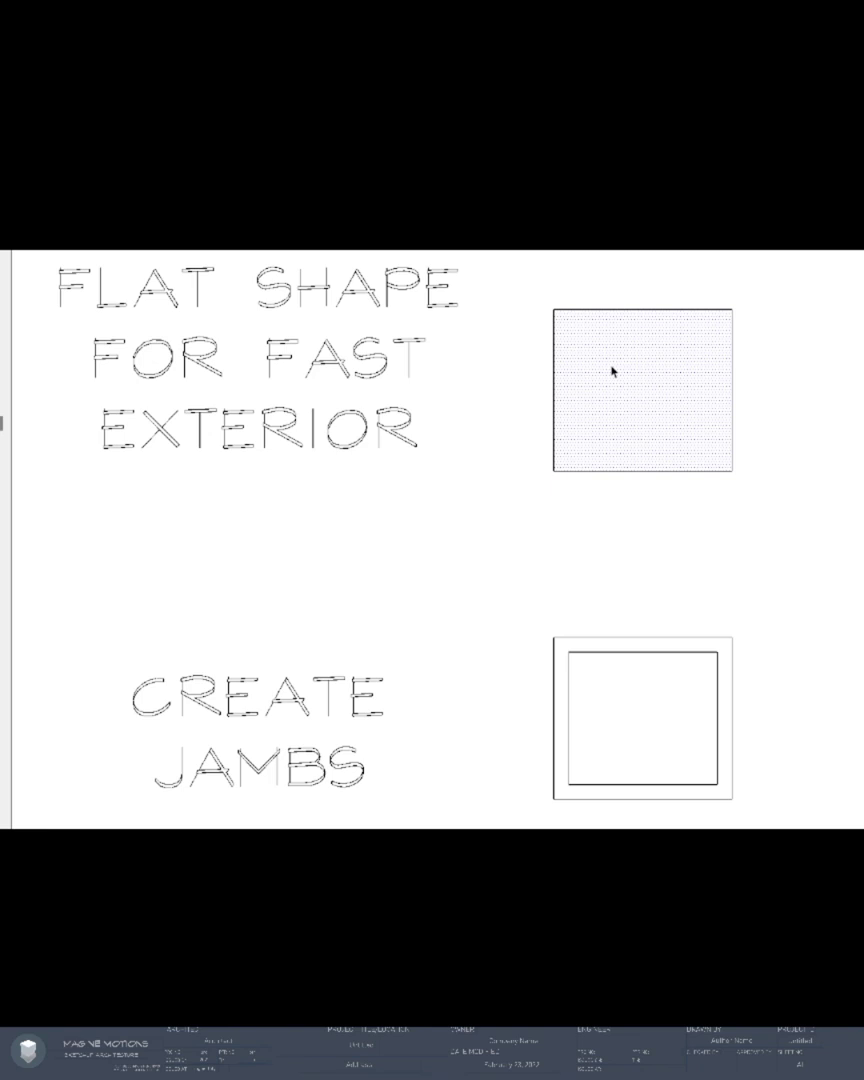
pyautogui.doubleClick(613, 372)
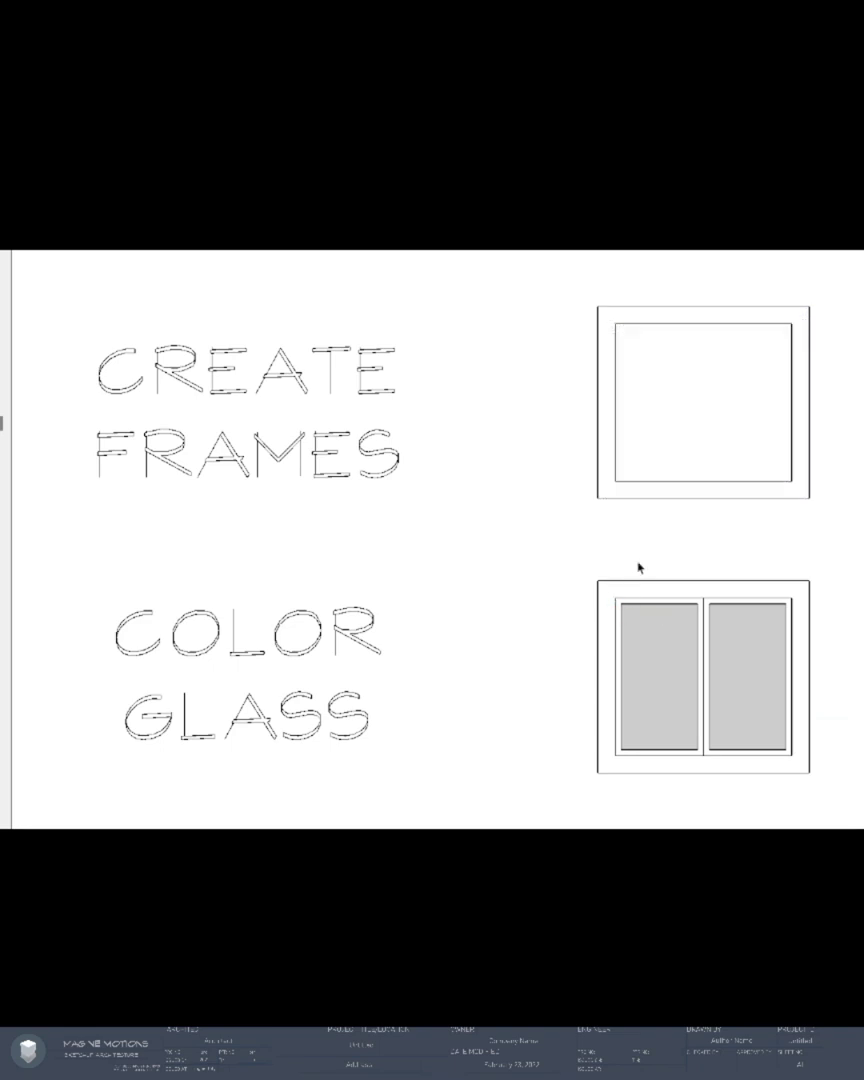
# - Divide the inner rectangle of the upper window into two equal faces with a vertical line between its edge midpoints
pyautogui.press('b')
pyautogui.press('l')
pyautogui.click(703, 481)
pyautogui.click(704, 323)
pyautogui.press('space')
pyautogui.click(648, 415)
pyautogui.click(753, 410)
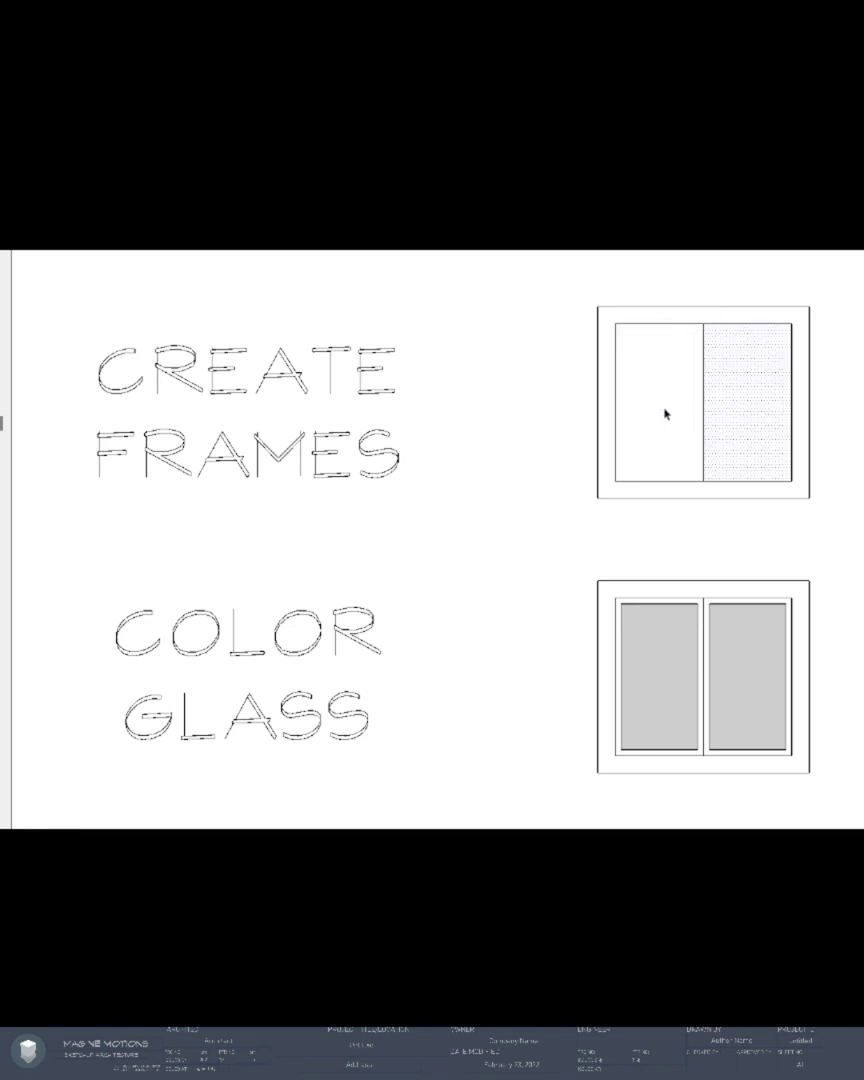
pyautogui.click(666, 413)
pyautogui.click(734, 414)
# - Offset the outlines of both halves inward by the same small distance to form two window frames
pyautogui.click(666, 391)
pyautogui.press('f')
pyautogui.click(639, 333)
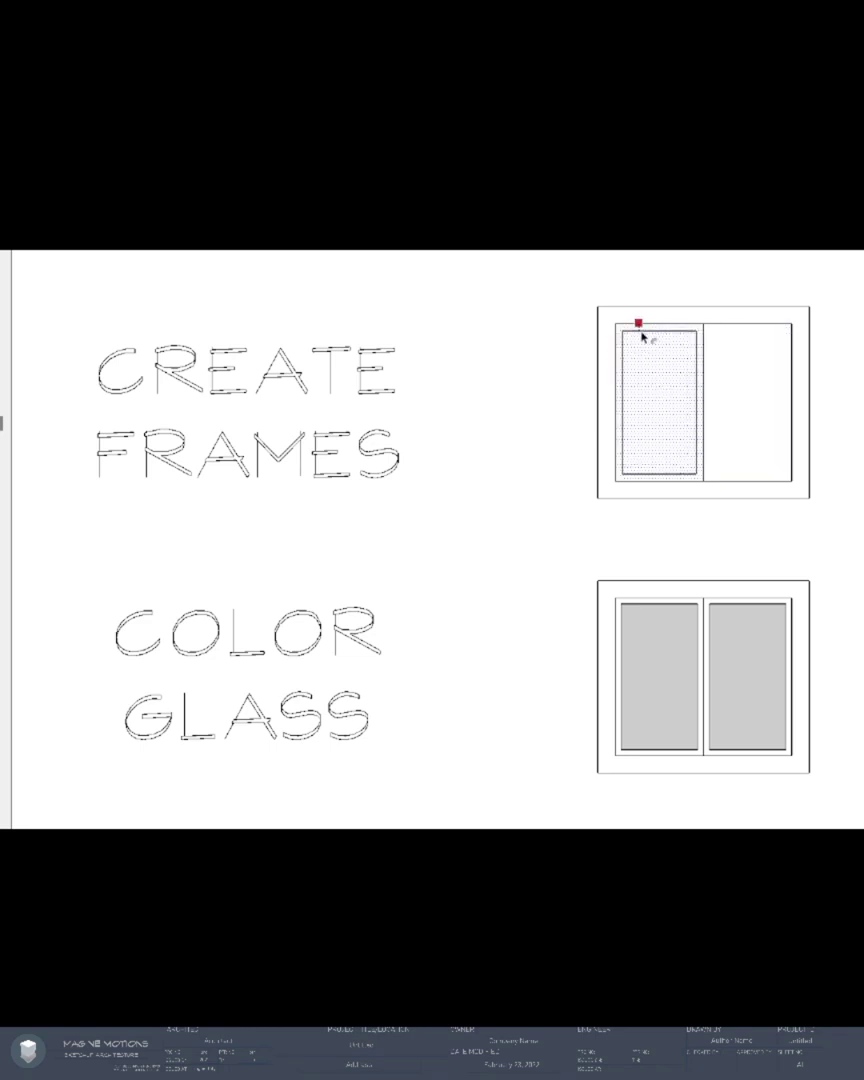
pyautogui.click(644, 336)
pyautogui.doubleClick(729, 357)
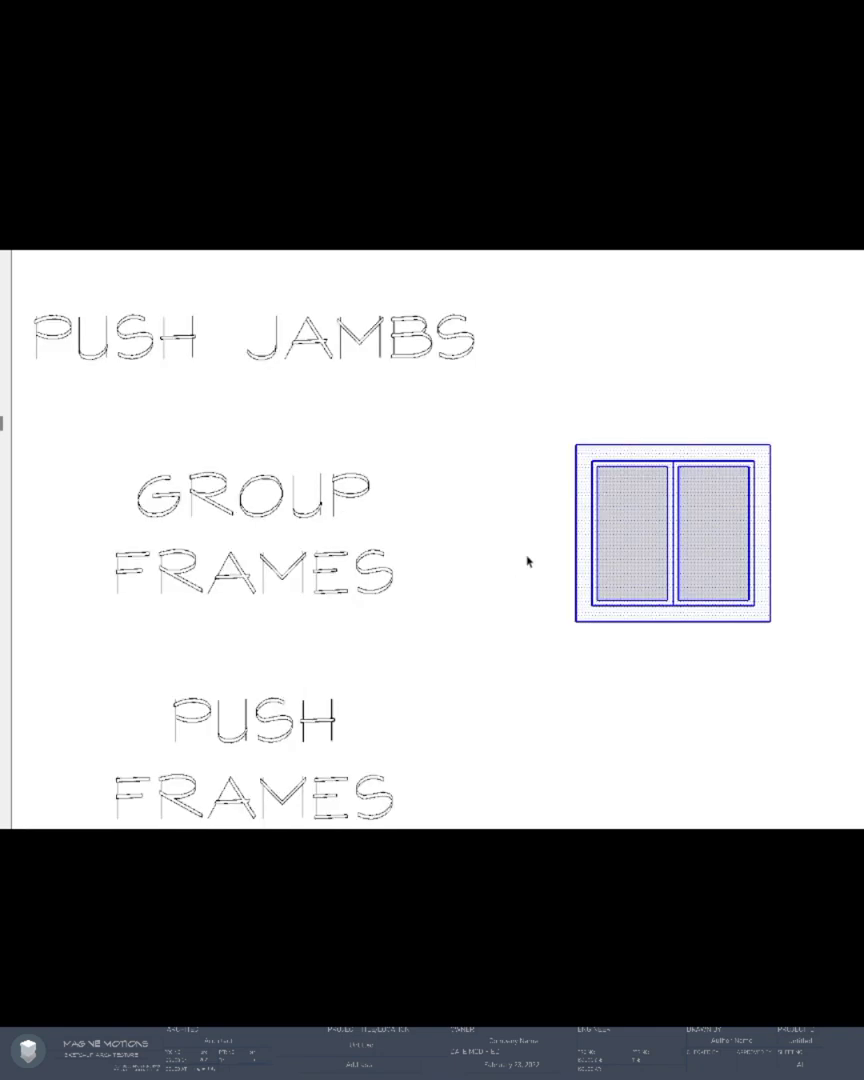
# - Push/Pull the outer jamb face of the window to give it thickness
pyautogui.click(526, 562)
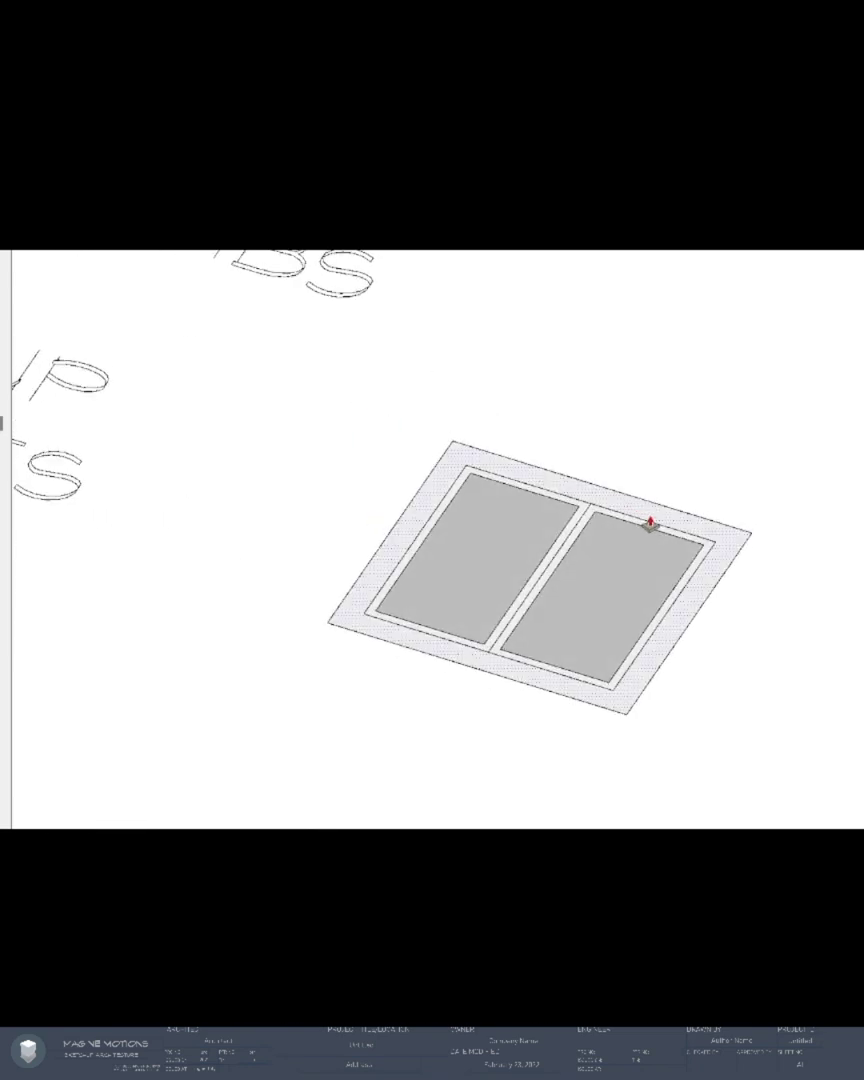
pyautogui.moveTo(647, 514)
pyautogui.mouseDown()
pyautogui.moveTo(647, 417)
pyautogui.moveTo(651, 485)
pyautogui.moveTo(618, 381)
pyautogui.moveTo(628, 522)
pyautogui.moveTo(636, 462)
pyautogui.moveTo(628, 459)
pyautogui.moveTo(615, 509)
pyautogui.moveTo(607, 507)
pyautogui.mouseUp()
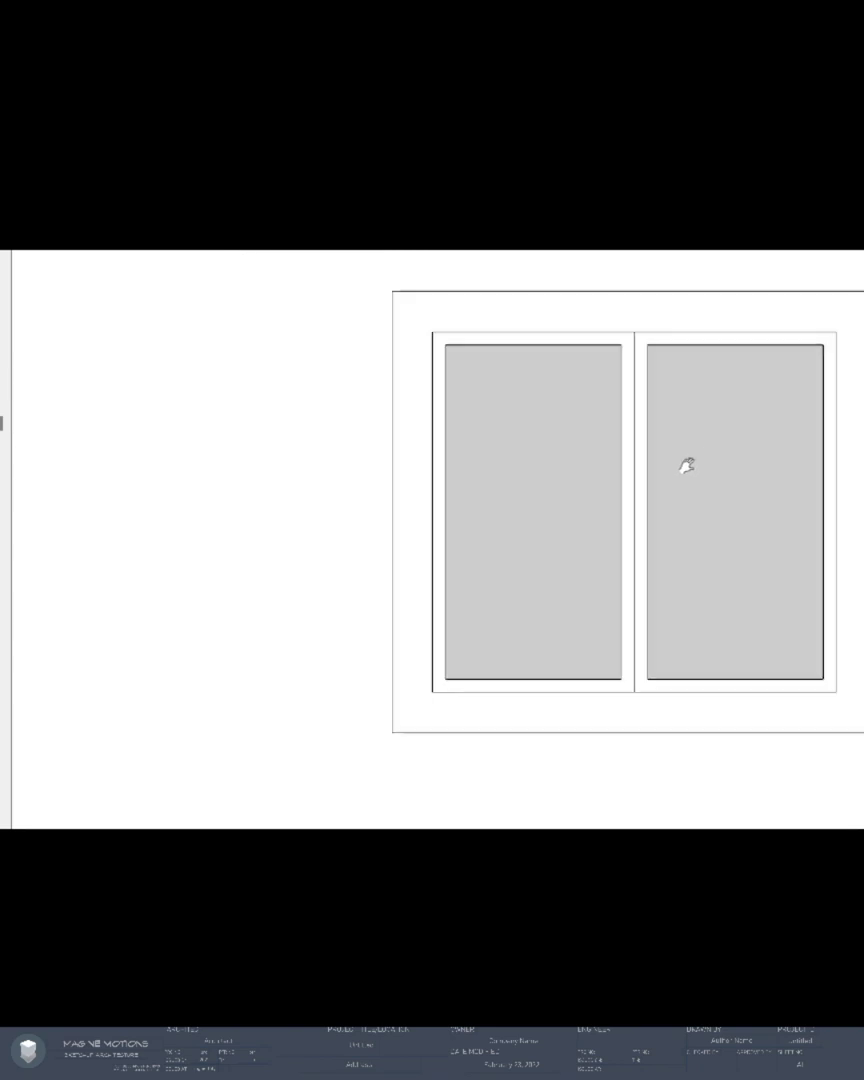
# - Group the two inner frames together with their glass panes, leaving out the surrounding jamb
pyautogui.keyDown('shift'); pyautogui.moveTo(685, 465); pyautogui.dragTo(557, 494, button='middle'); pyautogui.keyUp('shift')
pyautogui.press('space')
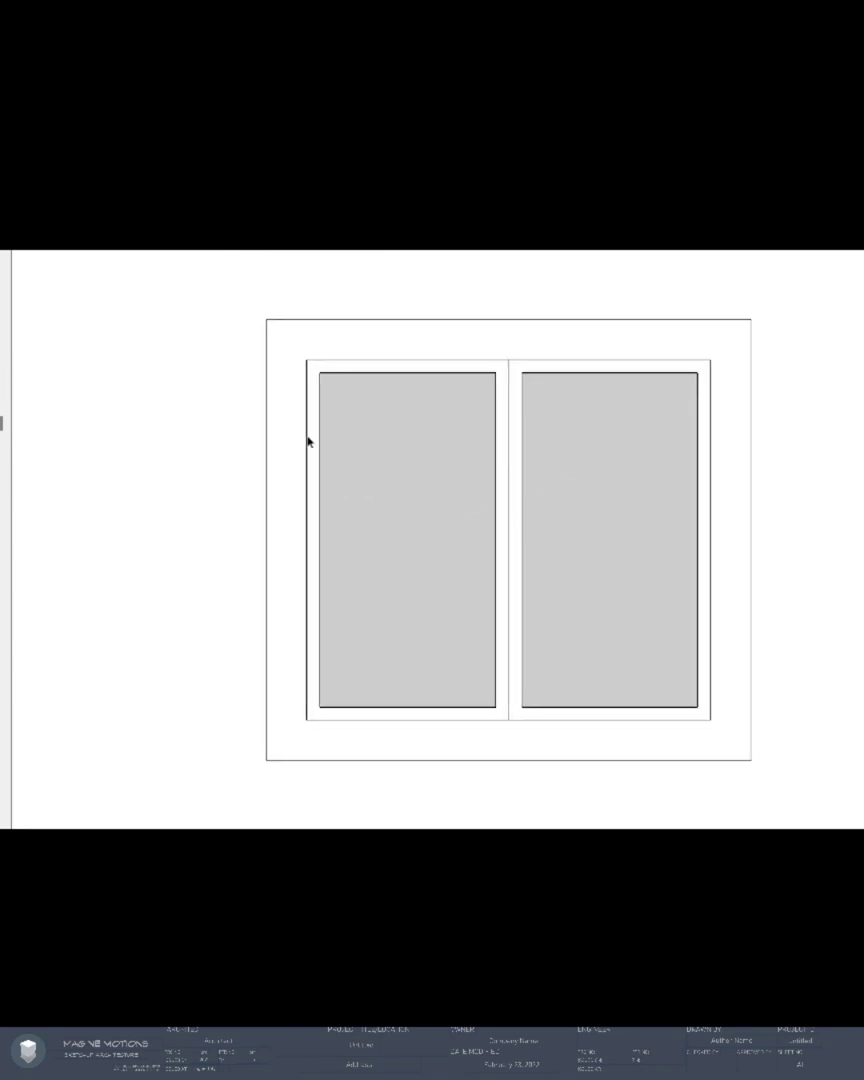
pyautogui.click(289, 354)
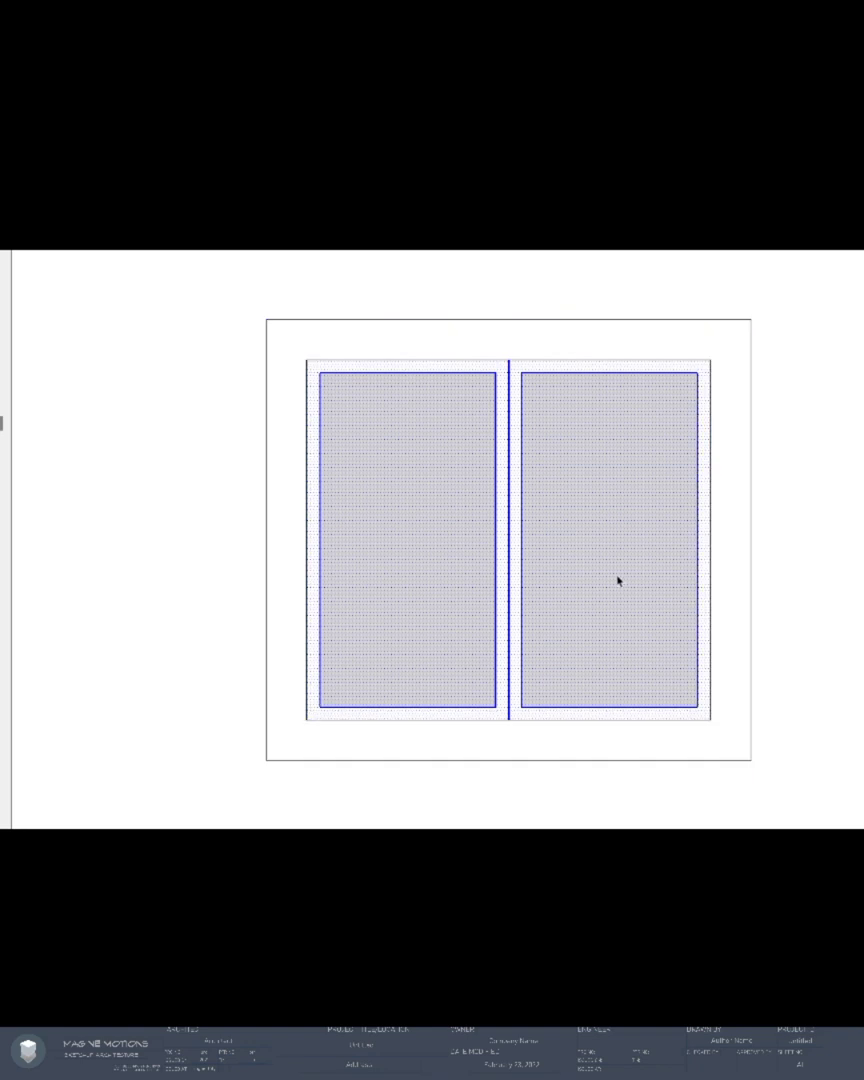
pyautogui.press('g')
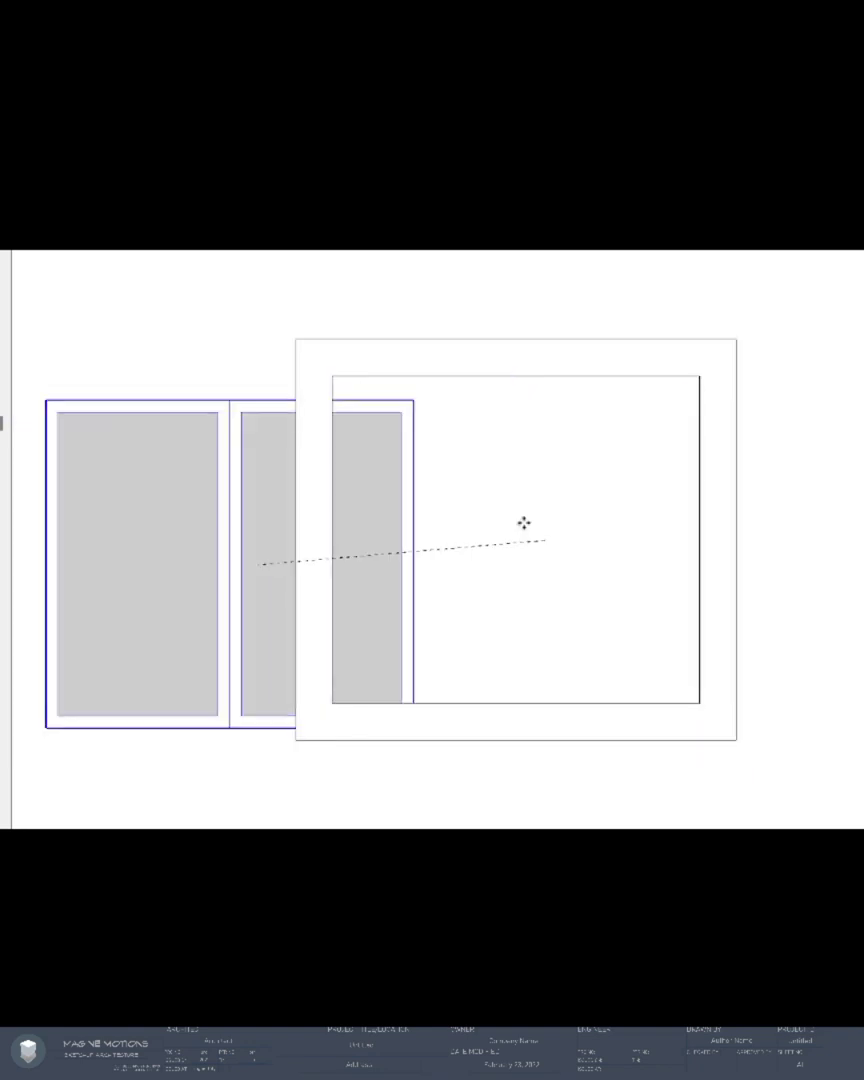
# - Open the frame group and Push/Pull the frame around one glass pane to raise it
pyautogui.scroll(-2, 811, 423)
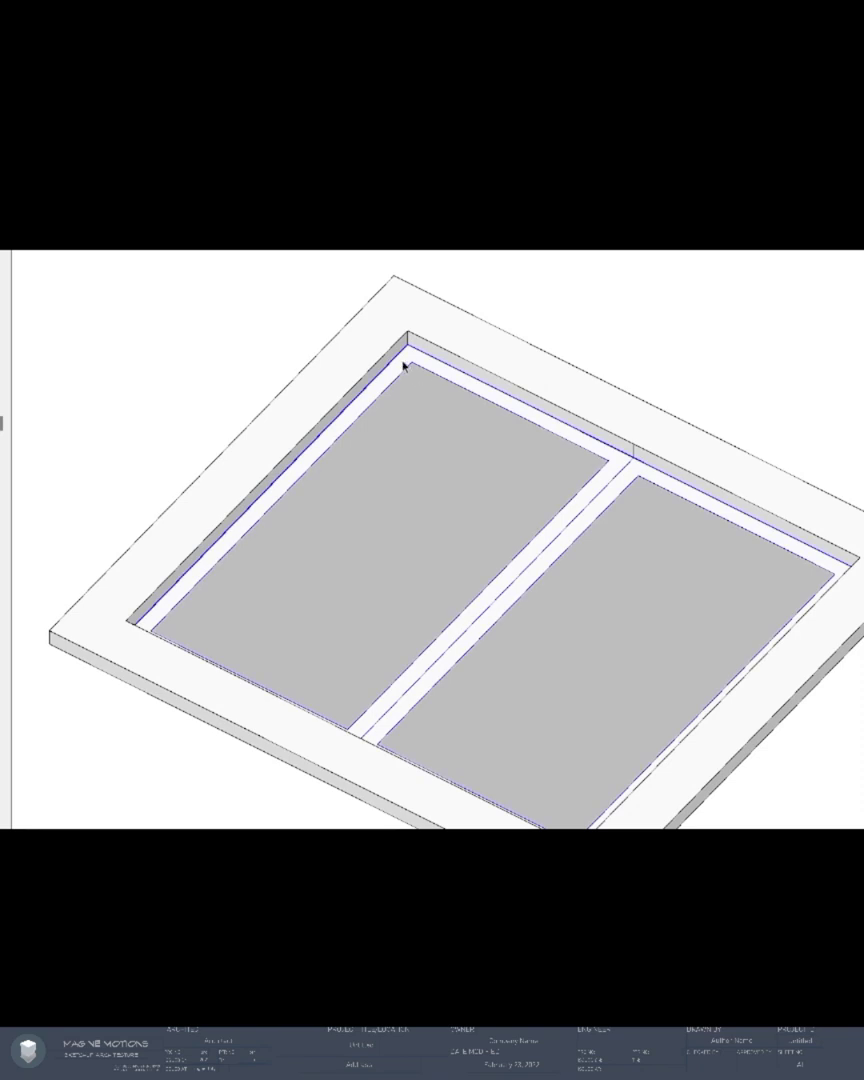
pyautogui.scroll(-2, 456, 507)
pyautogui.scroll(3, 469, 612)
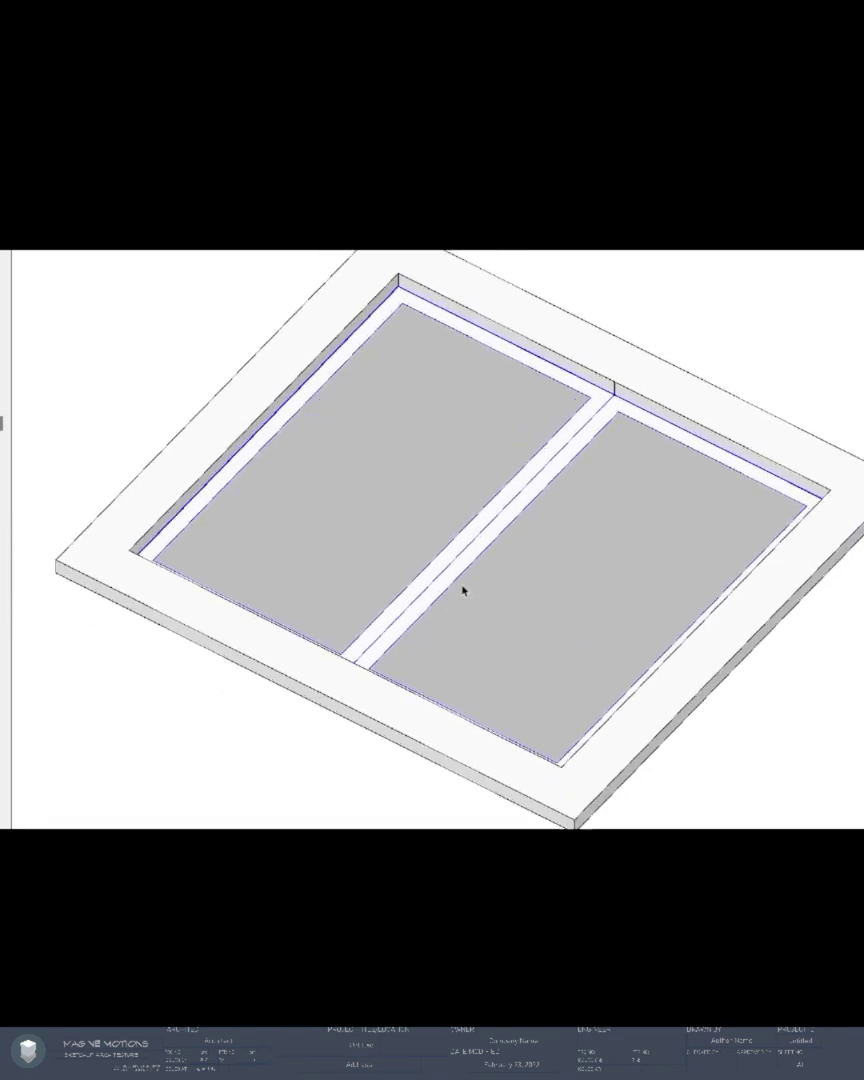
pyautogui.scroll(-1, 455, 595)
pyautogui.scroll(5, 445, 590)
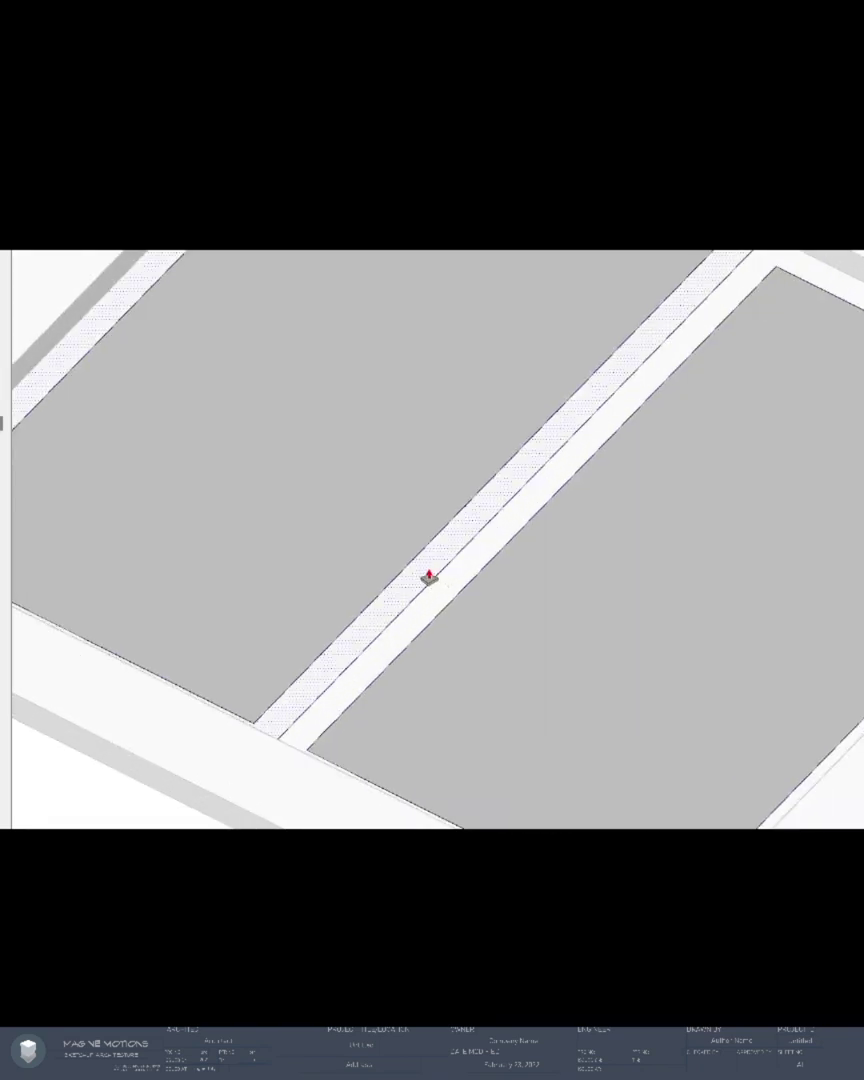
pyautogui.click(421, 569)
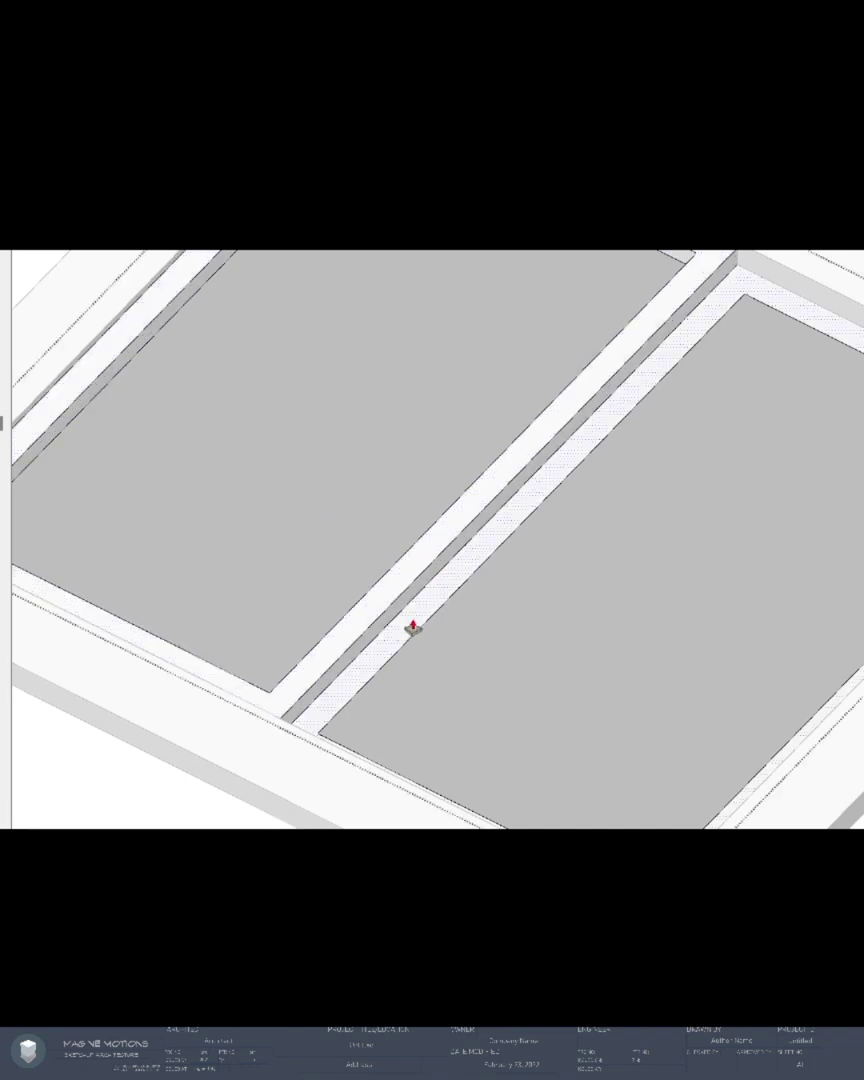
# - Push/Pull the frame around the other glass pane to the same height as the first and leave the frame group
pyautogui.scroll(-8, 413, 615)
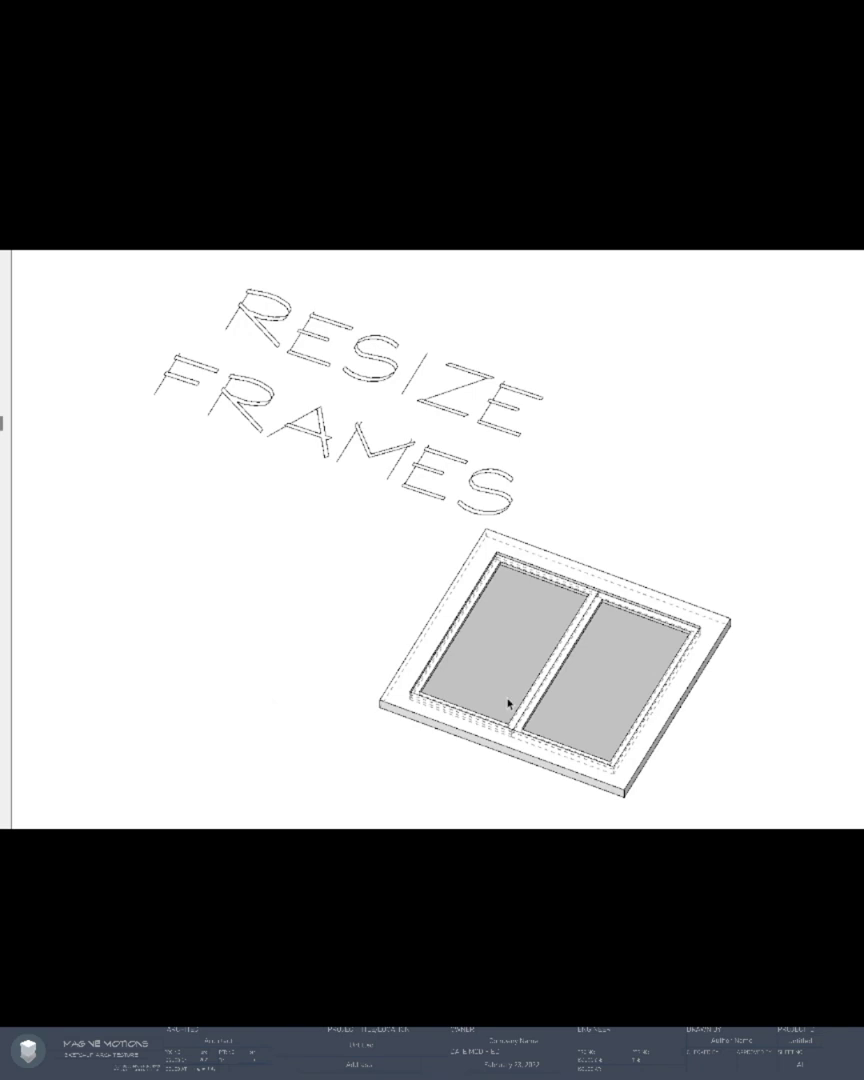
pyautogui.scroll(4, 584, 741)
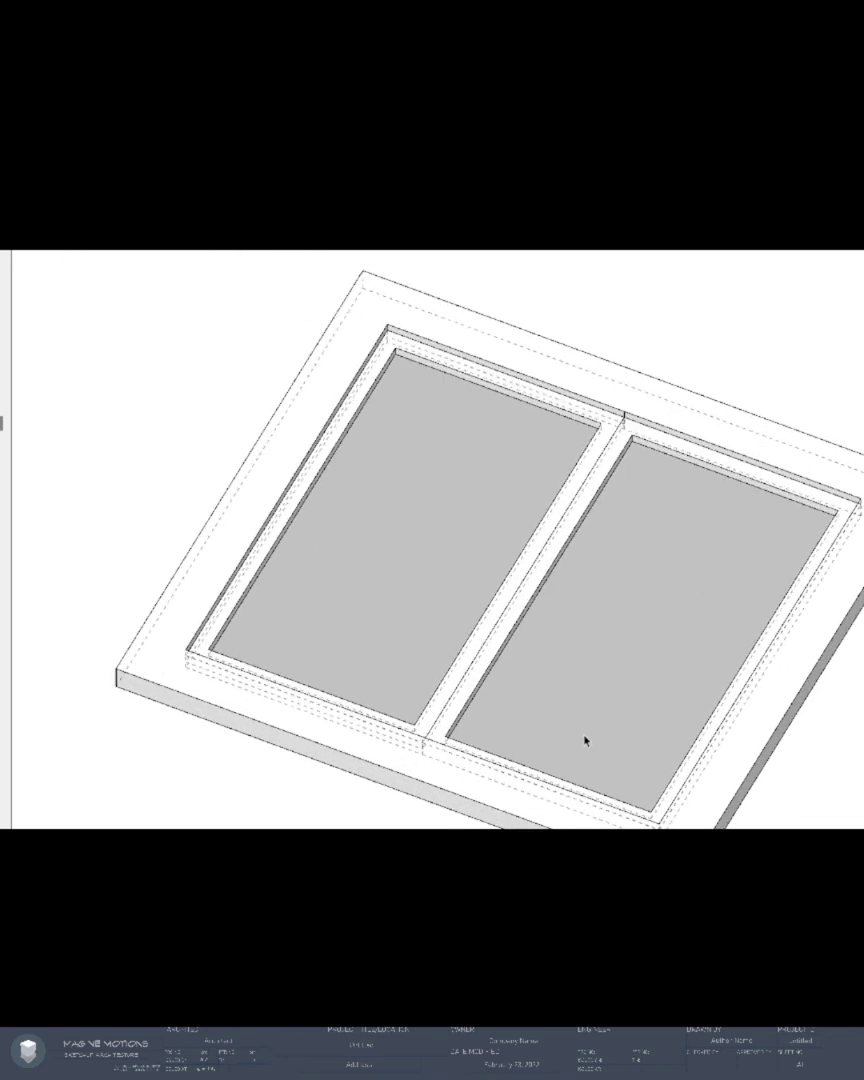
pyautogui.scroll(-2, 584, 741)
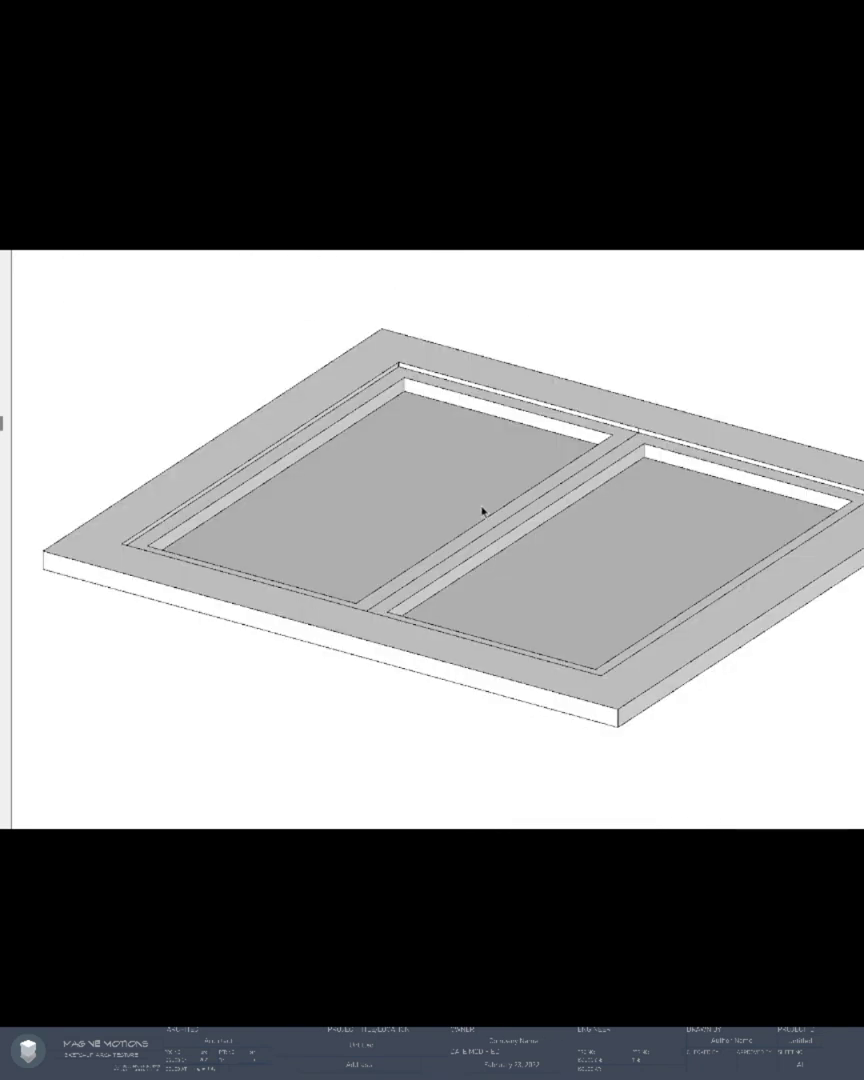
pyautogui.click(493, 497)
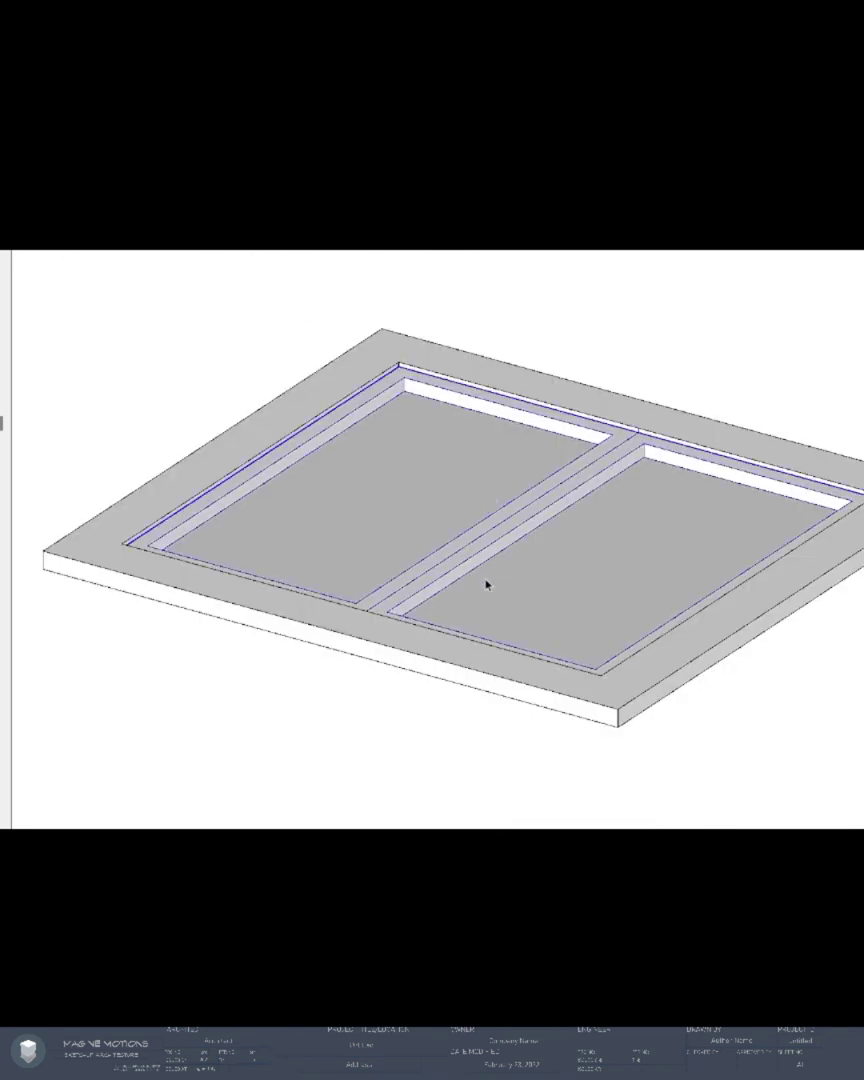
pyautogui.keyDown('shift'); pyautogui.moveTo(484, 541); pyautogui.dragTo(473, 583, button='middle'); pyautogui.keyUp('shift')
pyautogui.scroll(-2, 473, 583)
pyautogui.press('m')
pyautogui.click(482, 526)
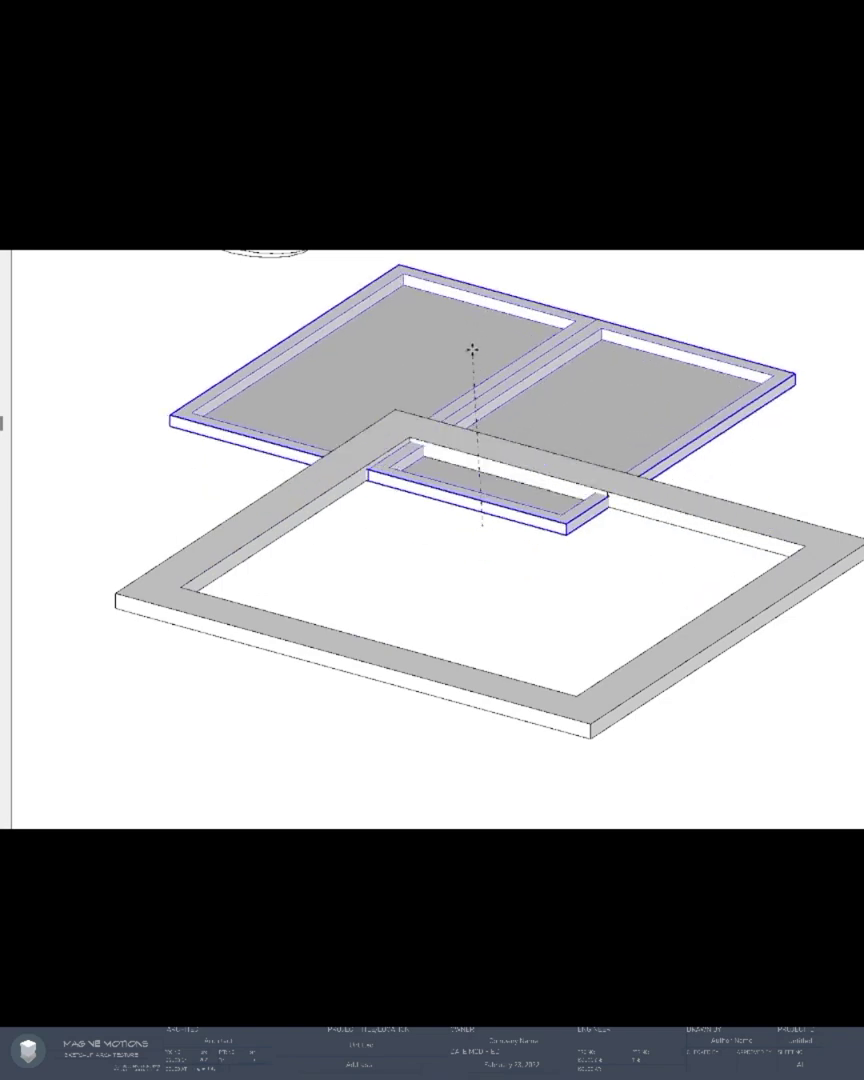
pyautogui.press('Escape')
# - Push/Pull the rear faces of both window frames by the same distance so they sit back inside the jamb
pyautogui.moveTo(493, 503); pyautogui.dragTo(538, 505, button='middle')
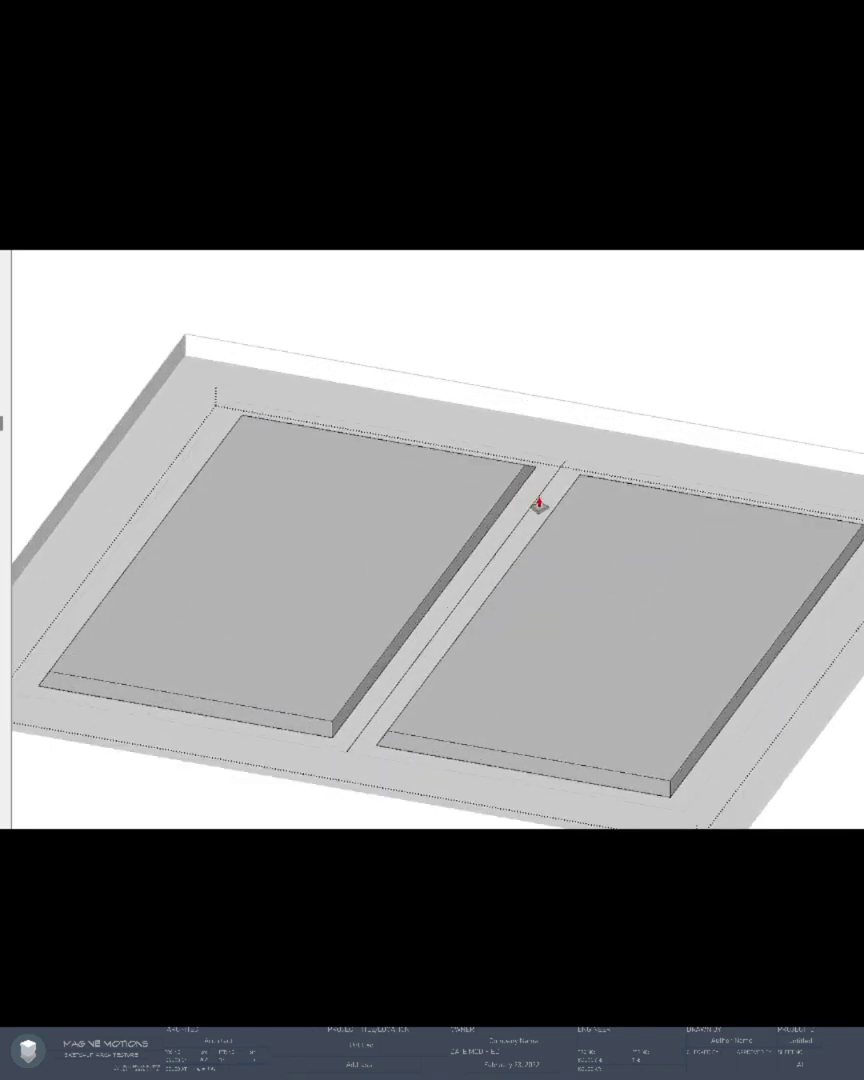
pyautogui.scroll(3, 538, 505)
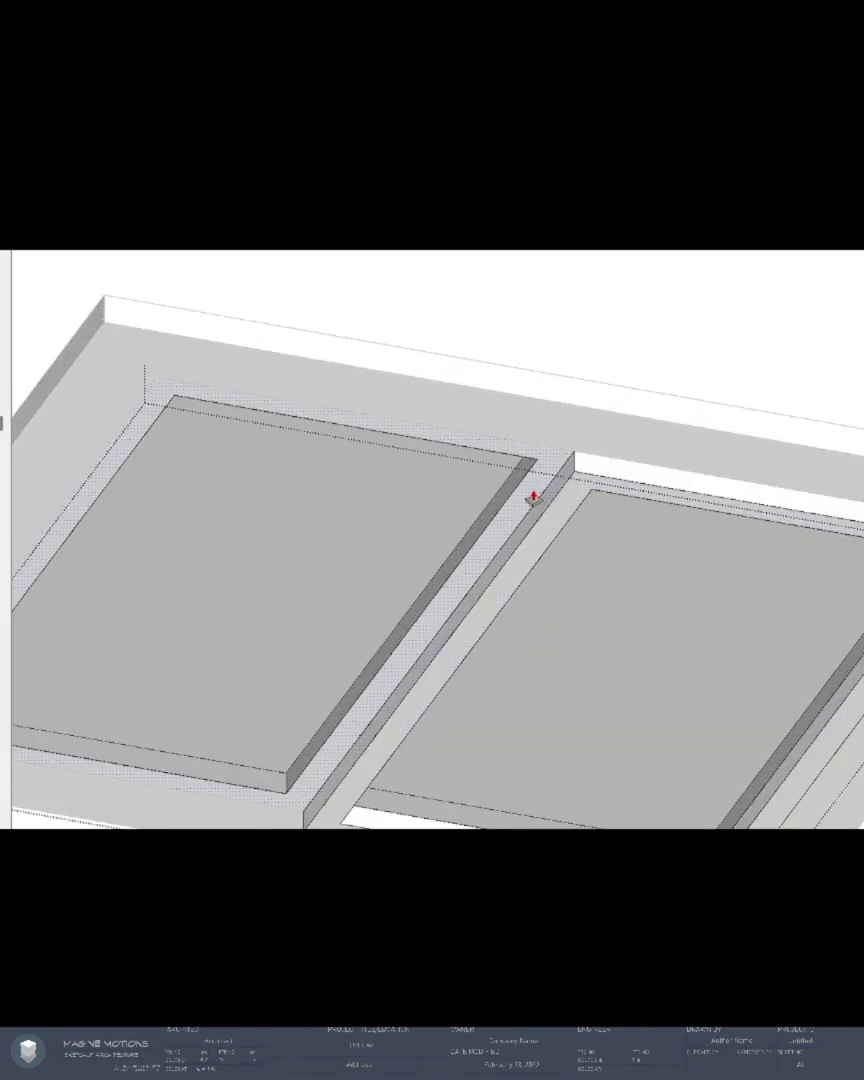
pyautogui.scroll(-2, 535, 497)
pyautogui.moveTo(536, 495); pyautogui.dragTo(261, 483, button='middle')
# - Move the frame group along the vertical axis from its corner to align with the midpoint of the jamb's outer corner edge
pyautogui.click(358, 557)
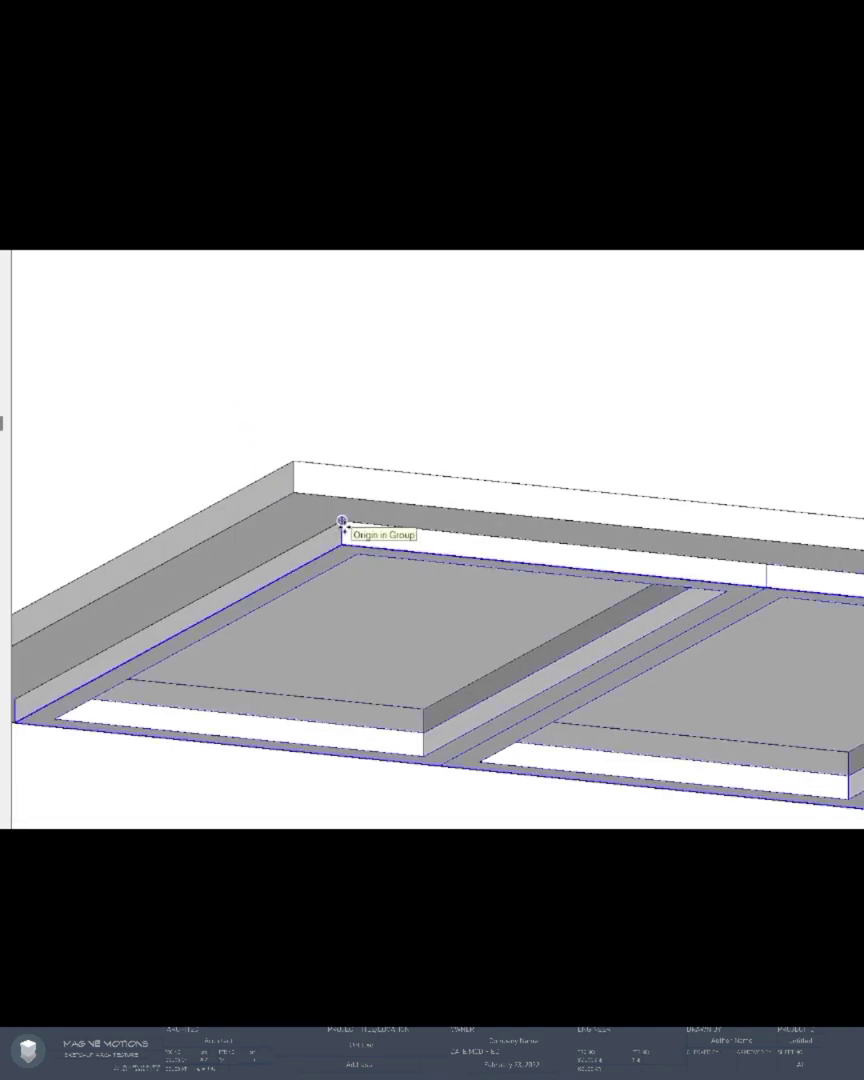
pyautogui.click(341, 524)
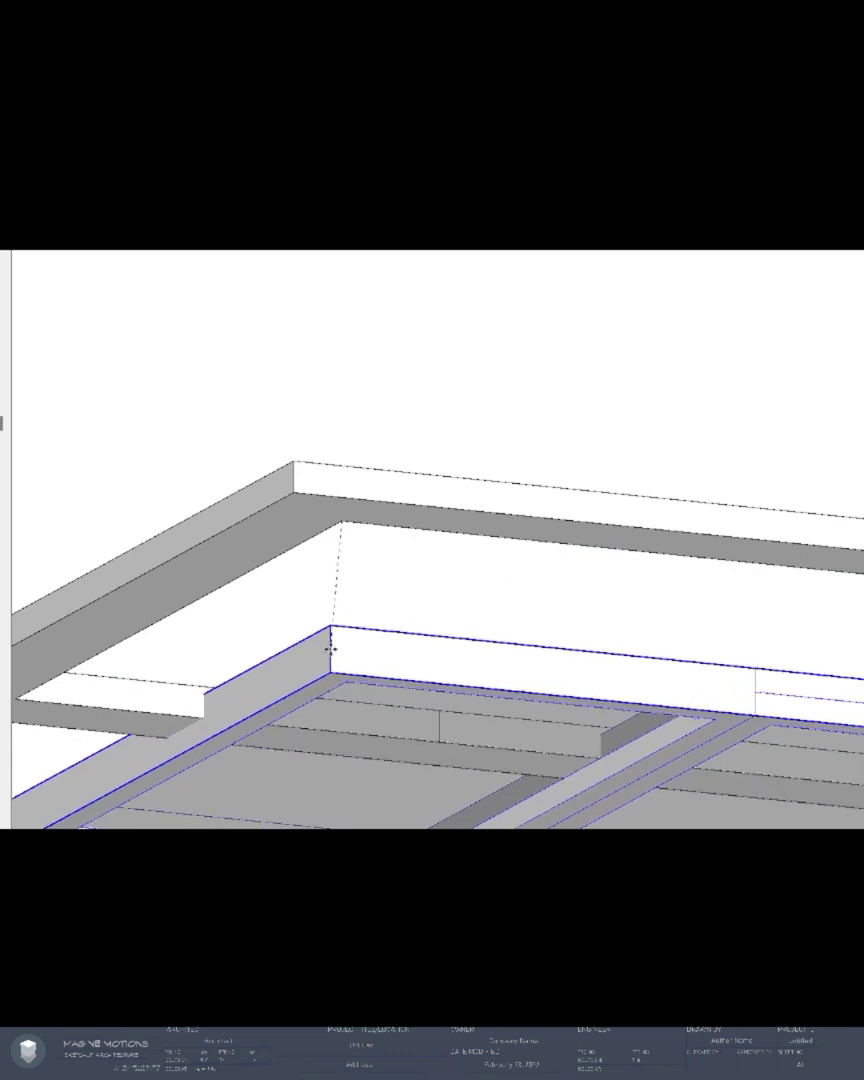
pyautogui.press('Up')
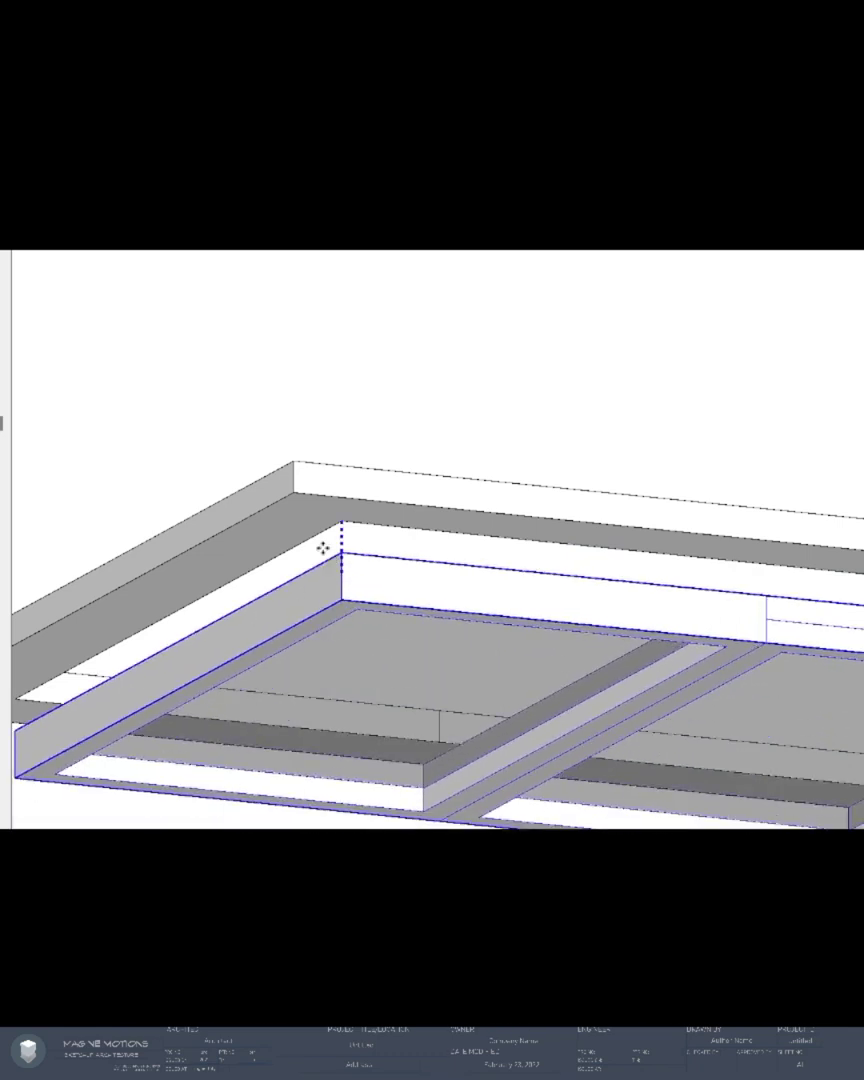
pyautogui.scroll(2, 314, 528)
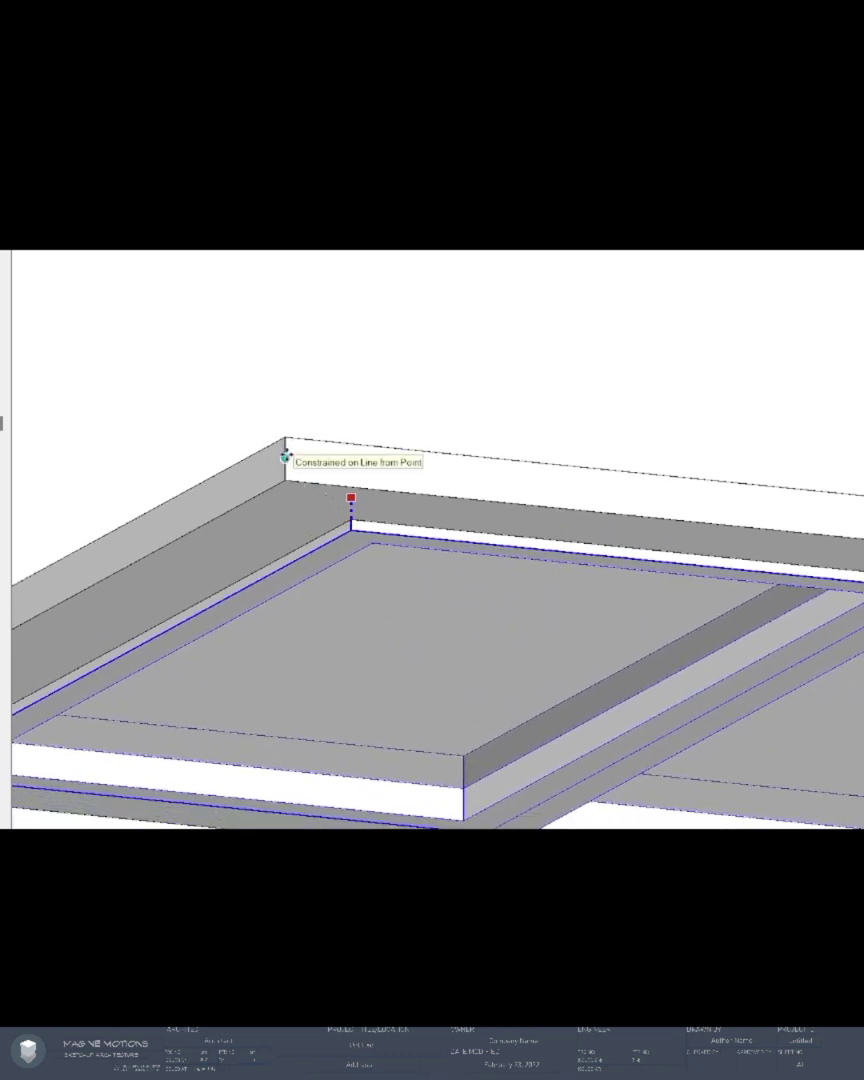
pyautogui.click(285, 457)
pyautogui.scroll(-3, 405, 640)
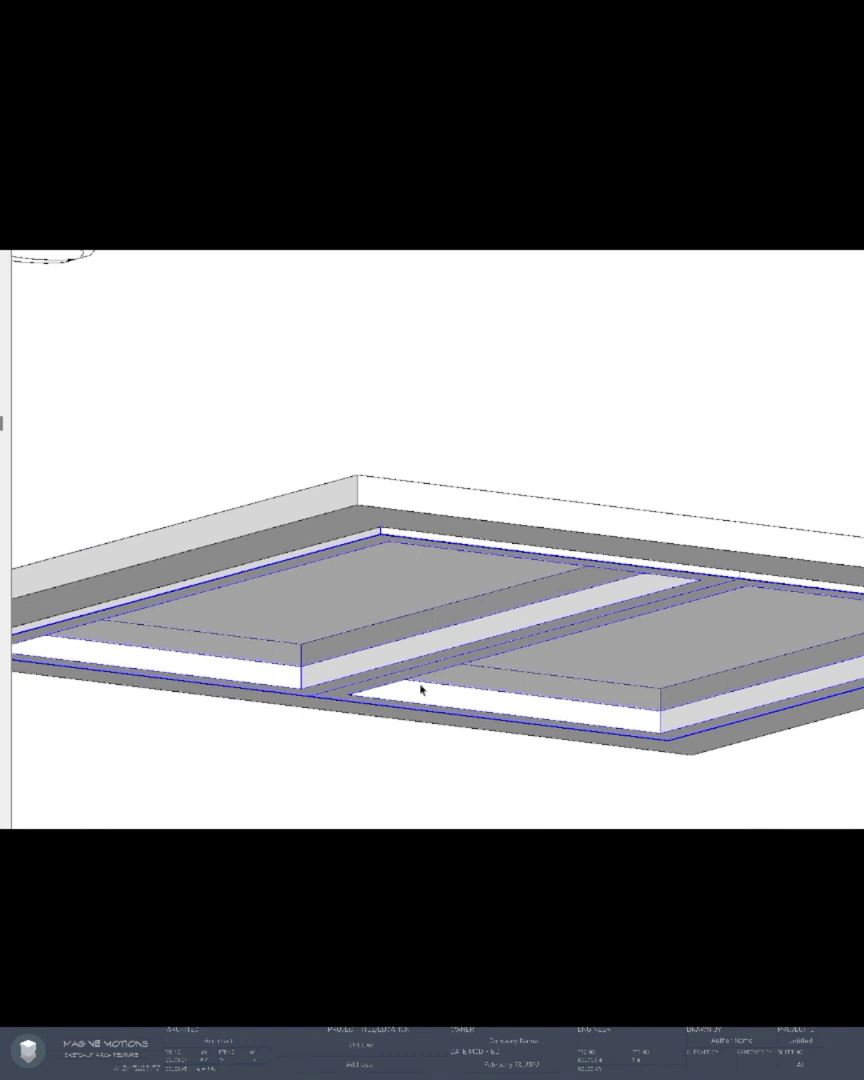
# - Scale the frame group's thickness down slightly about its centre
pyautogui.press('s')
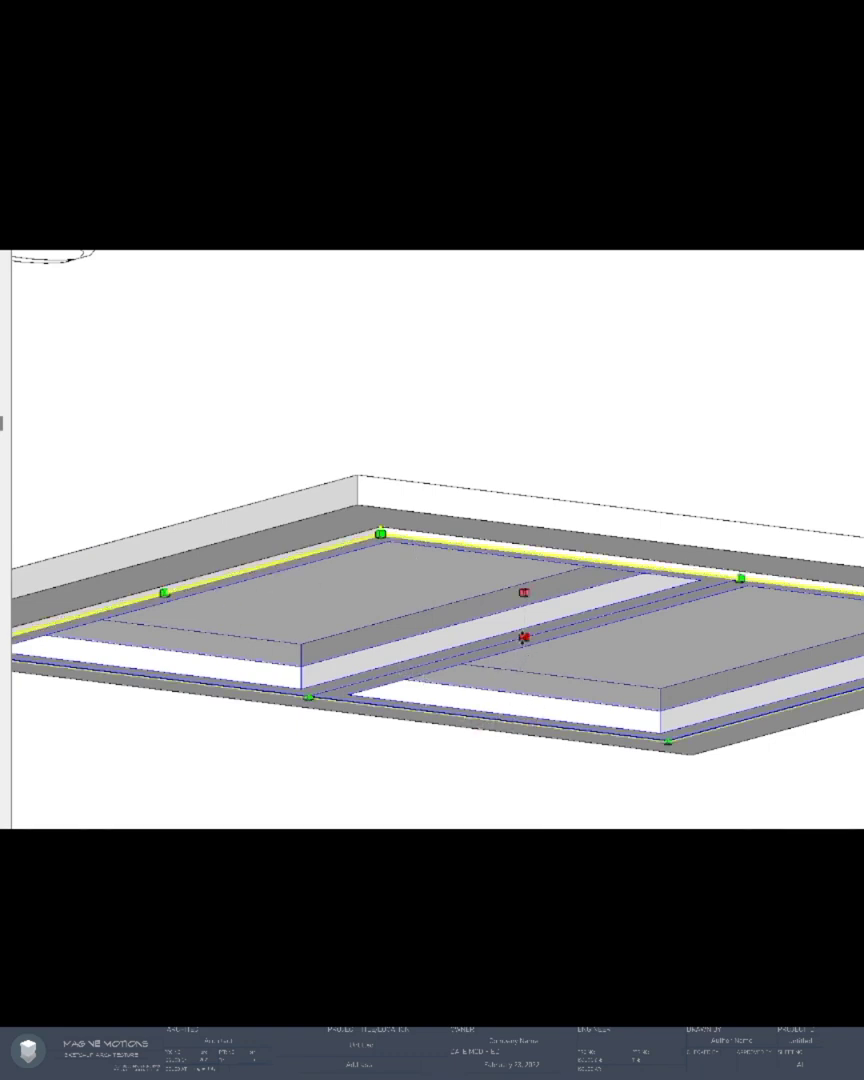
pyautogui.keyDown('ctrl'); pyautogui.click(523, 637); pyautogui.keyUp('ctrl')
pyautogui.keyDown('ctrl'); pyautogui.click(523, 622); pyautogui.keyUp('ctrl')
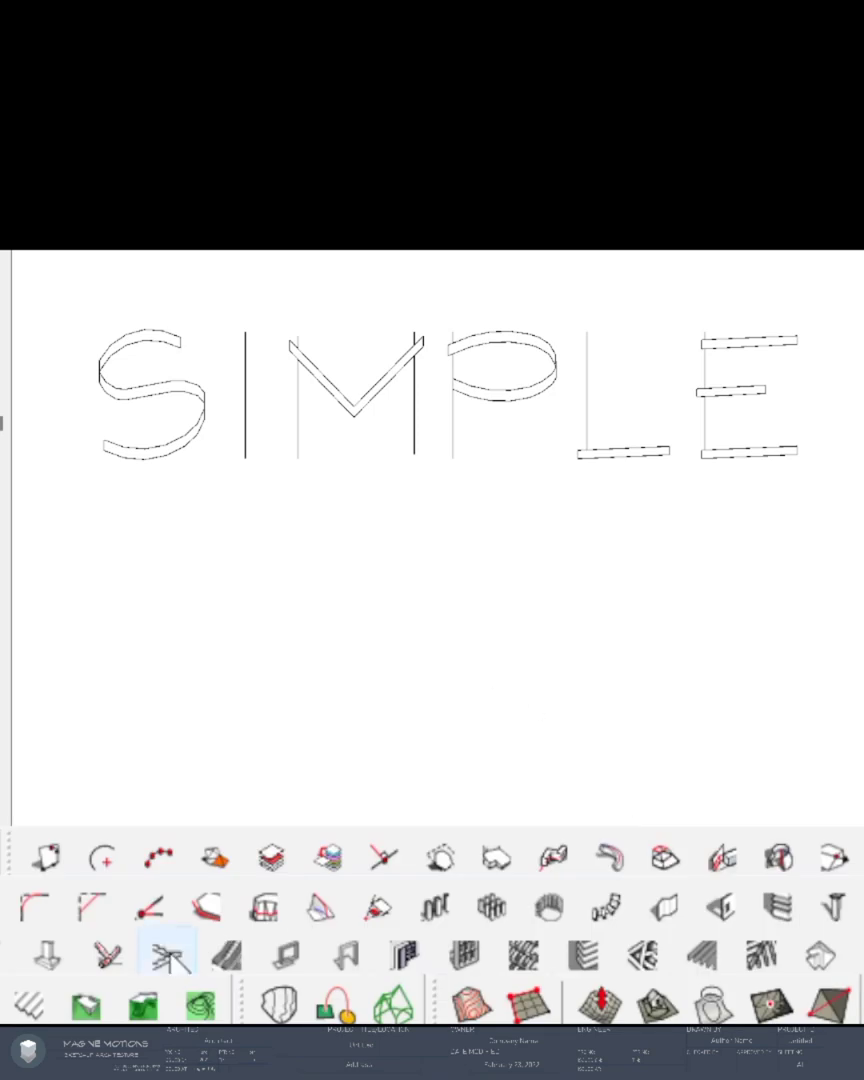
# - Start the 1001bit staircase tool, choose staircase type 7 and open its build settings
pyautogui.click(167, 955)
pyautogui.moveTo(62, 343); pyautogui.dragTo(498, 710)
pyautogui.click(384, 598)
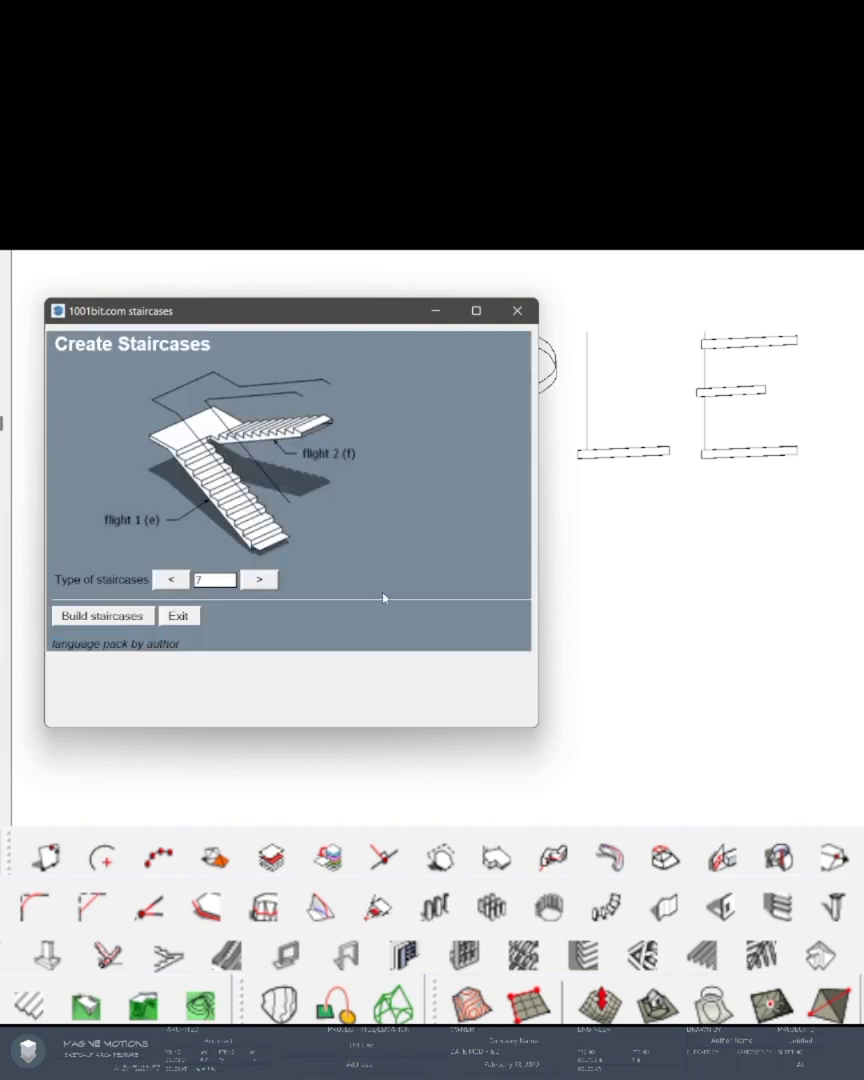
pyautogui.click(180, 585)
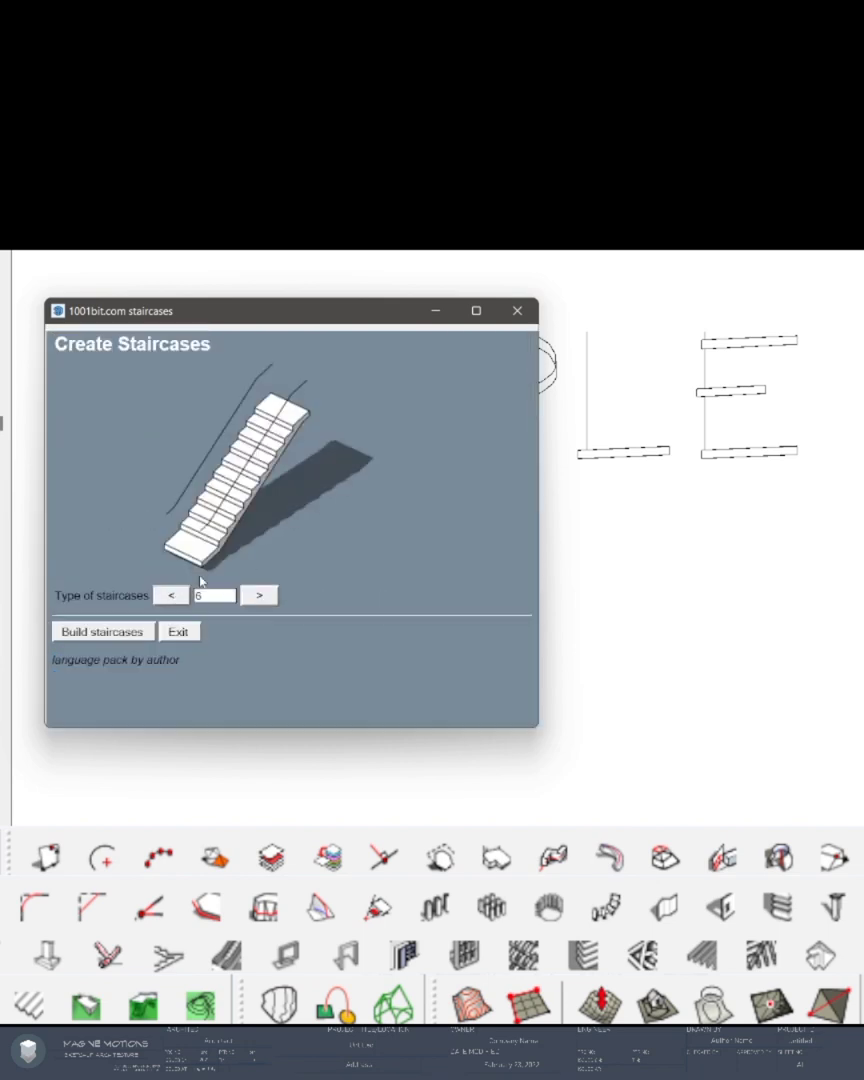
pyautogui.click(257, 597)
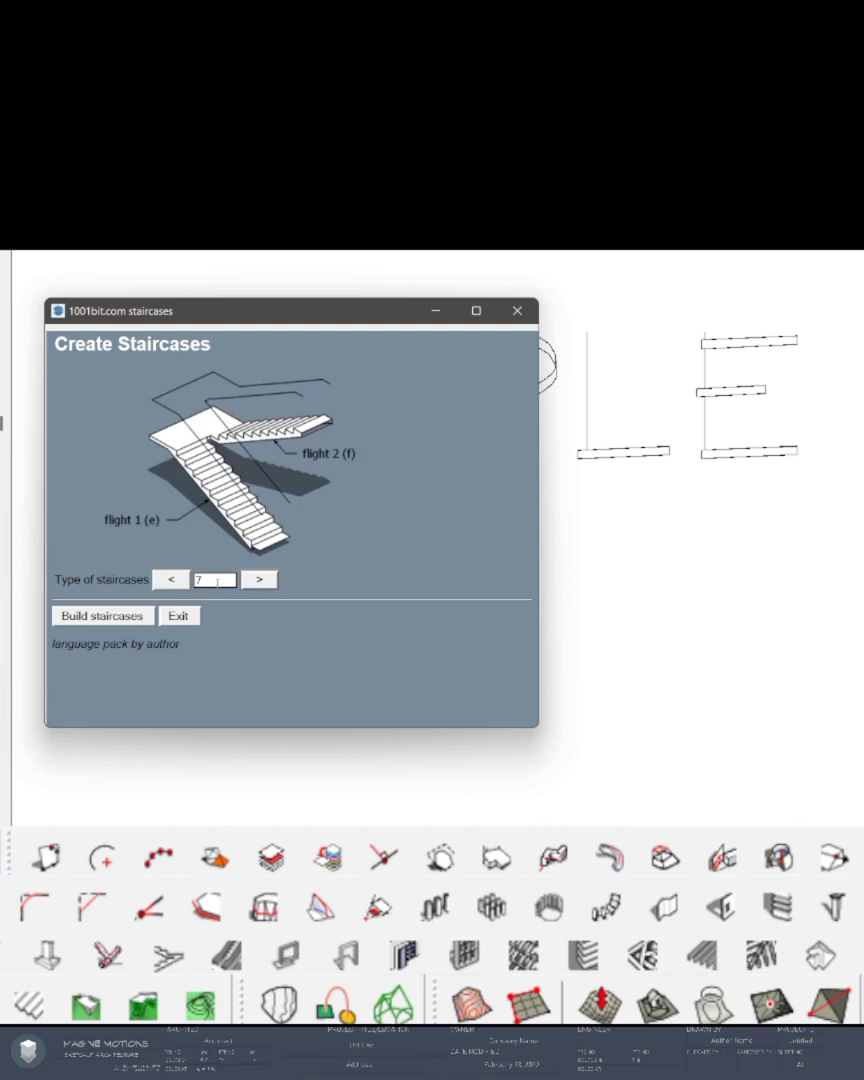
pyautogui.click(103, 616)
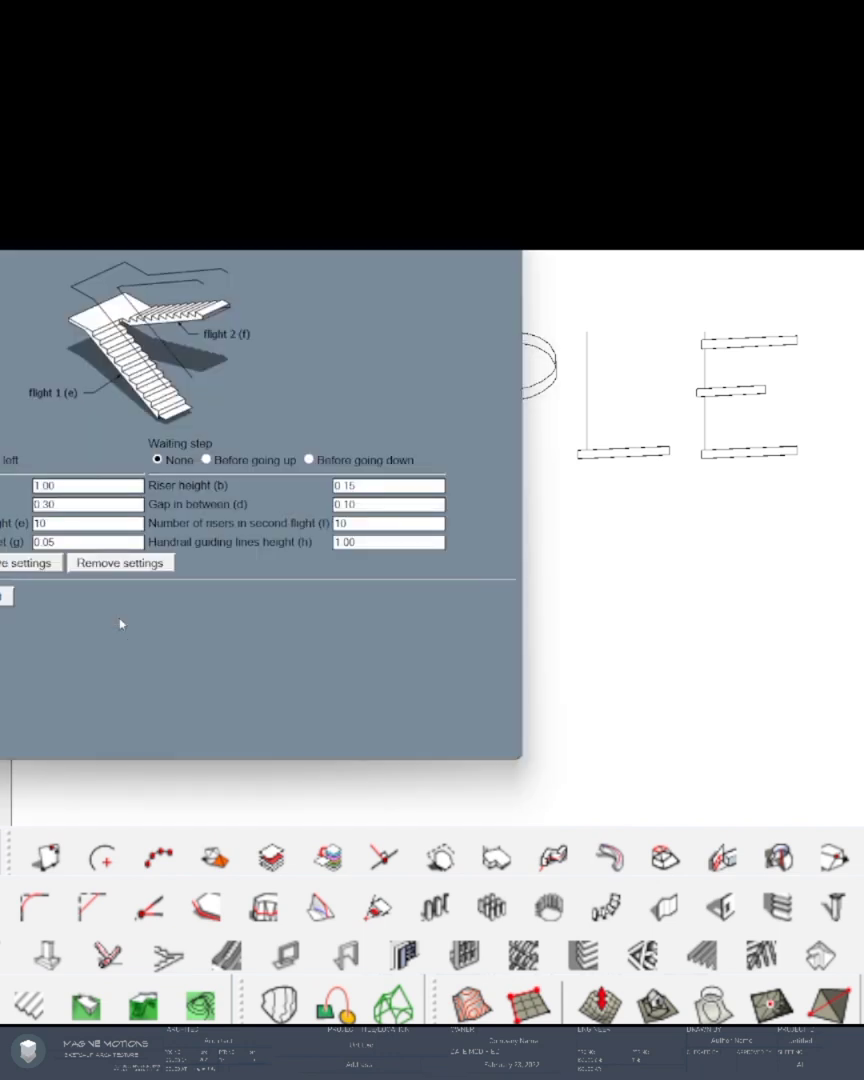
pyautogui.moveTo(268, 195); pyautogui.dragTo(426, 264)
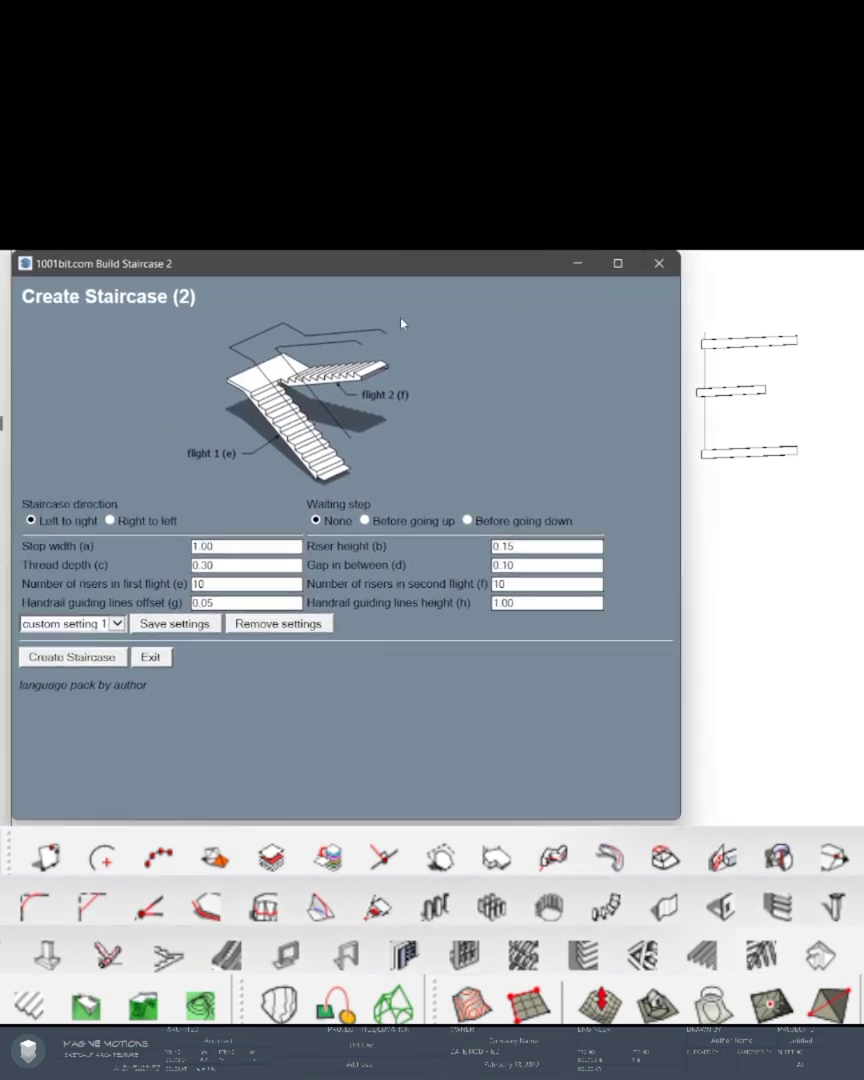
# - Set step width .9, riser height .2, tread depth .25, gap in between 0 and 7 risers in each of the two flights
pyautogui.doubleClick(234, 545)
pyautogui.write('0')
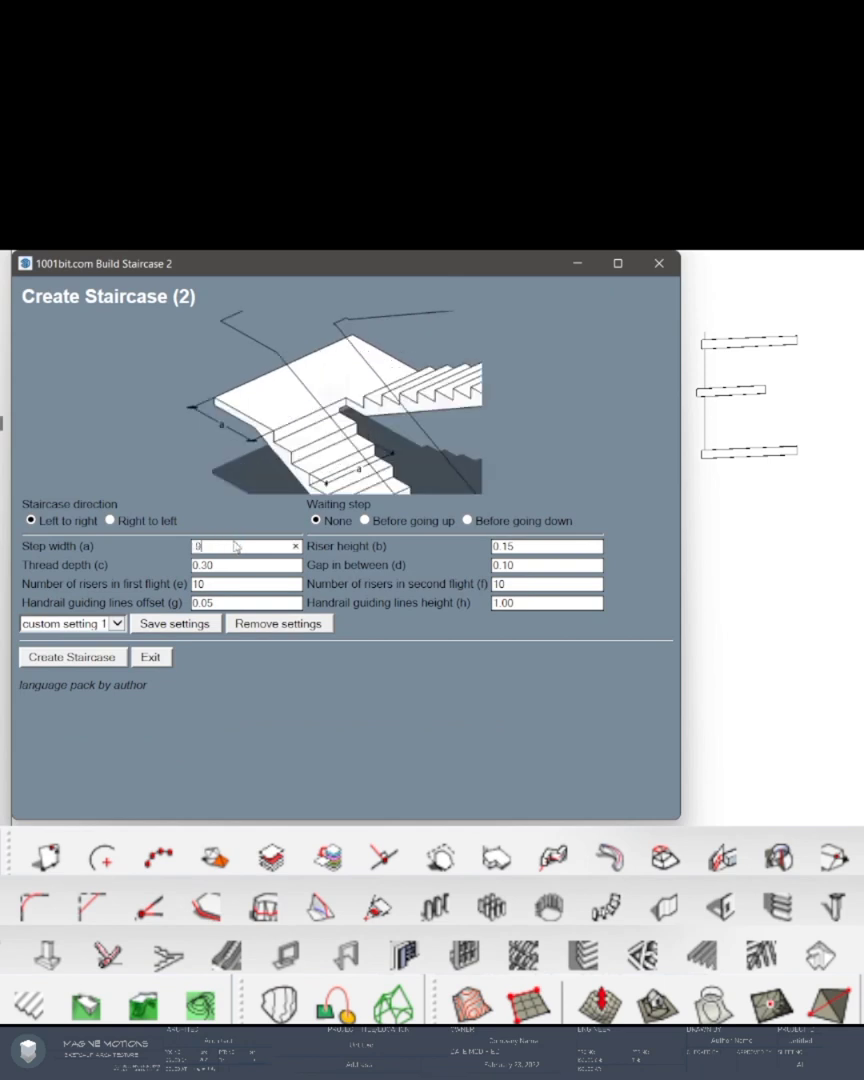
pyautogui.press('Tab')
pyautogui.write('2')
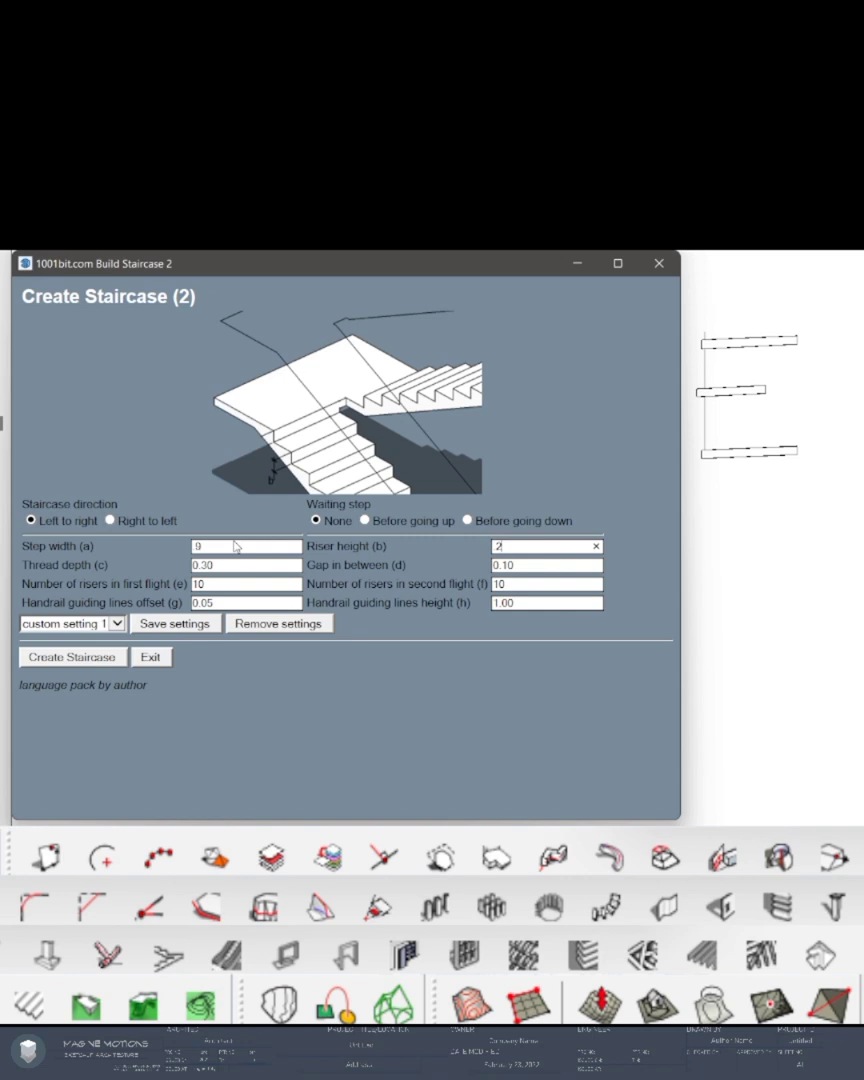
pyautogui.press('Tab')
pyautogui.write('.25')
pyautogui.press('Tab')
pyautogui.write('0')
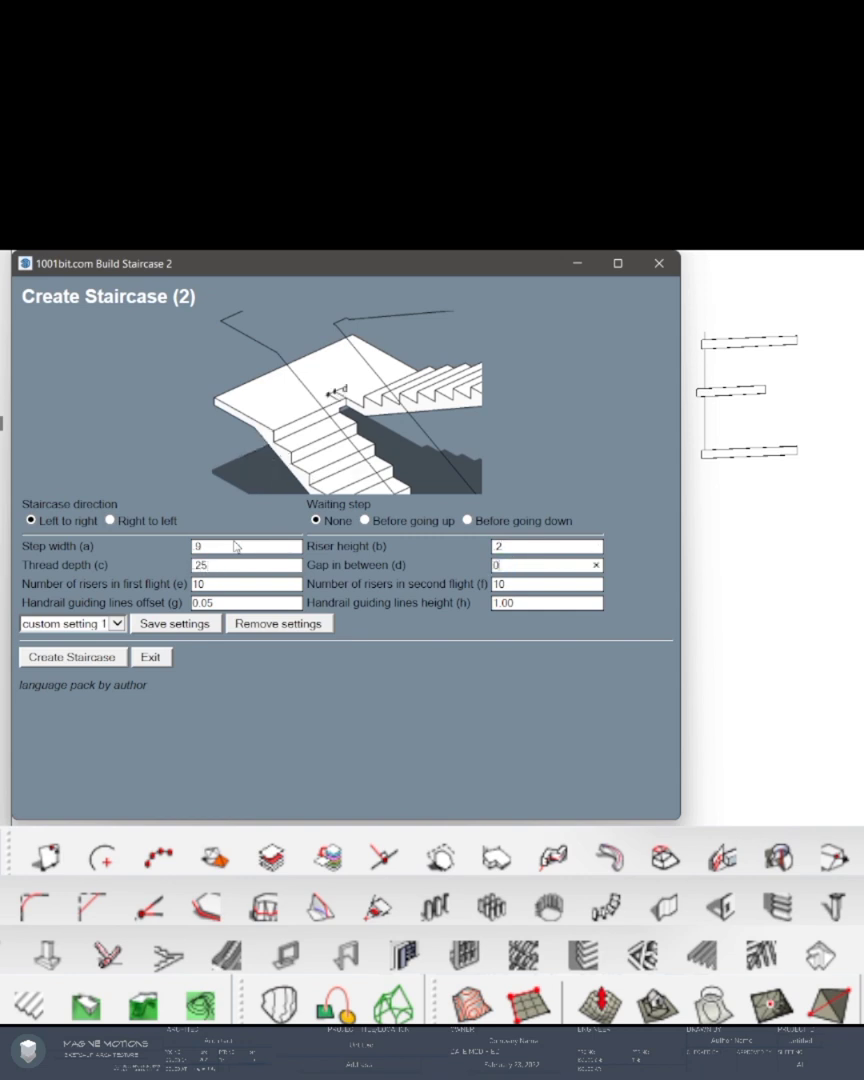
pyautogui.press('Tab')
pyautogui.press('Tab')
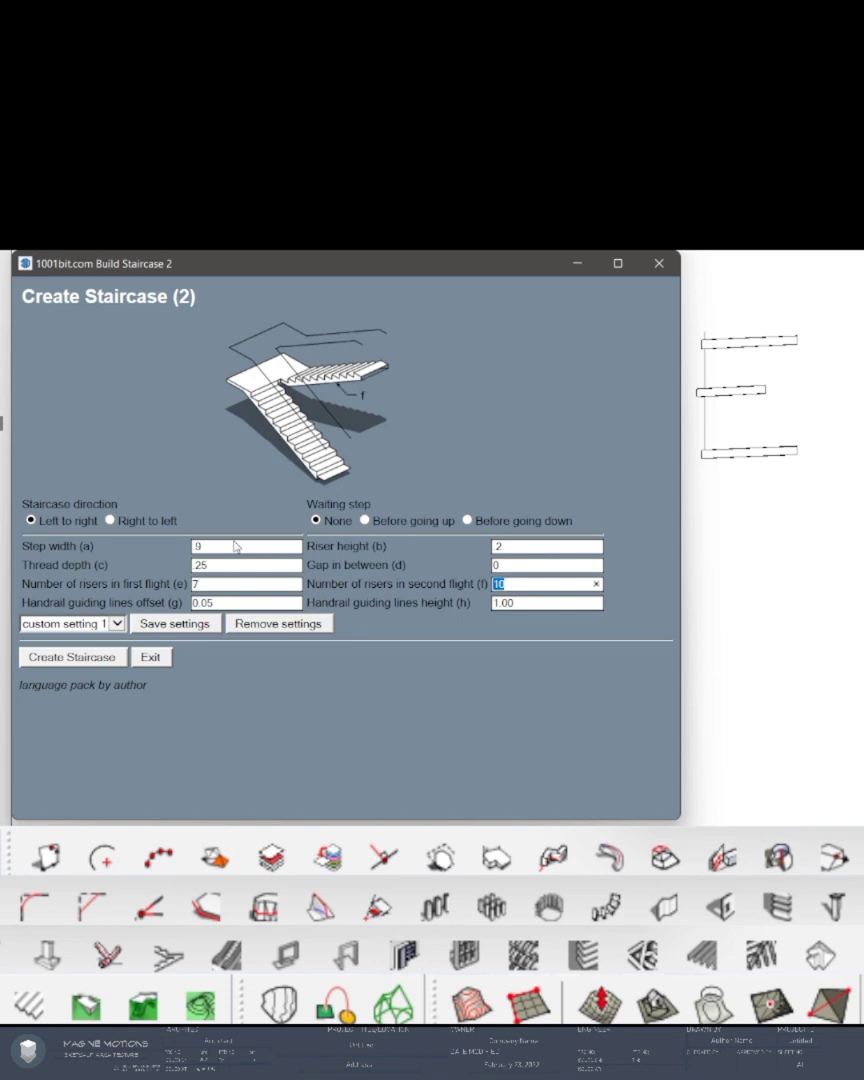
pyautogui.press('Tab')
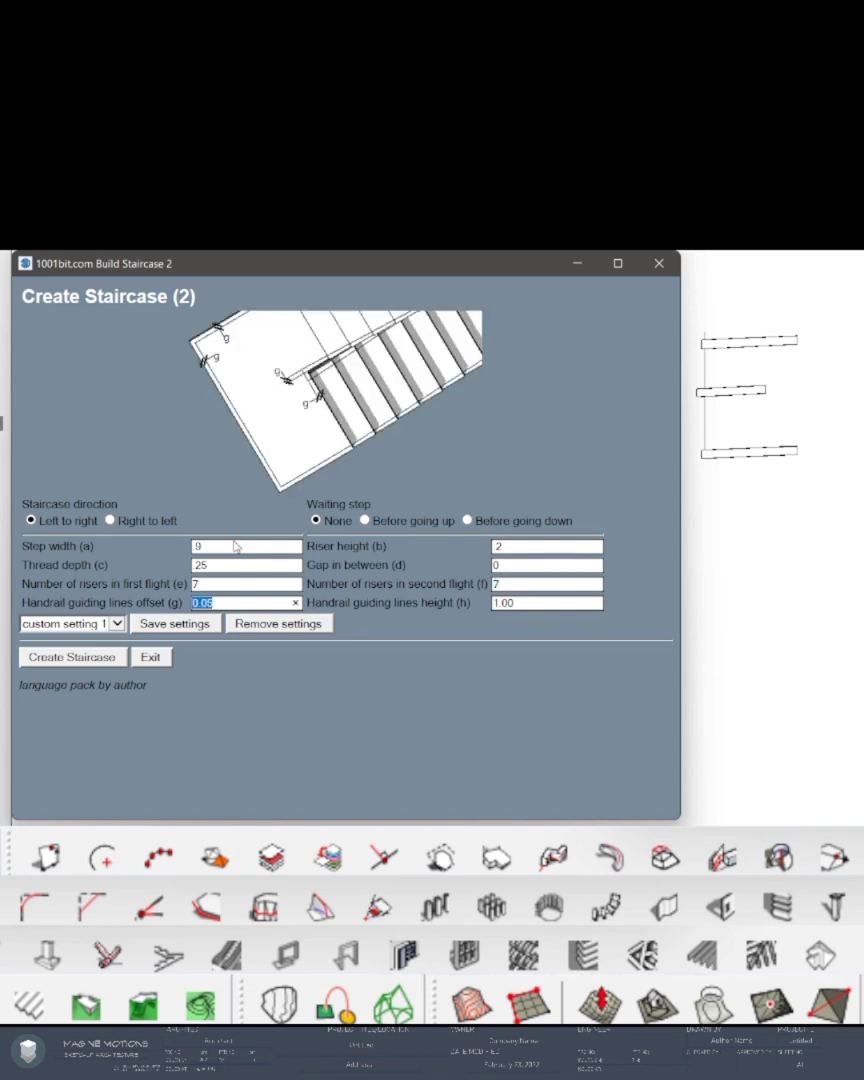
# - Create the staircase from a picked start point and direction, and move it beside the "1001: CONVERT TO PROFILE" text
pyautogui.click(47, 659)
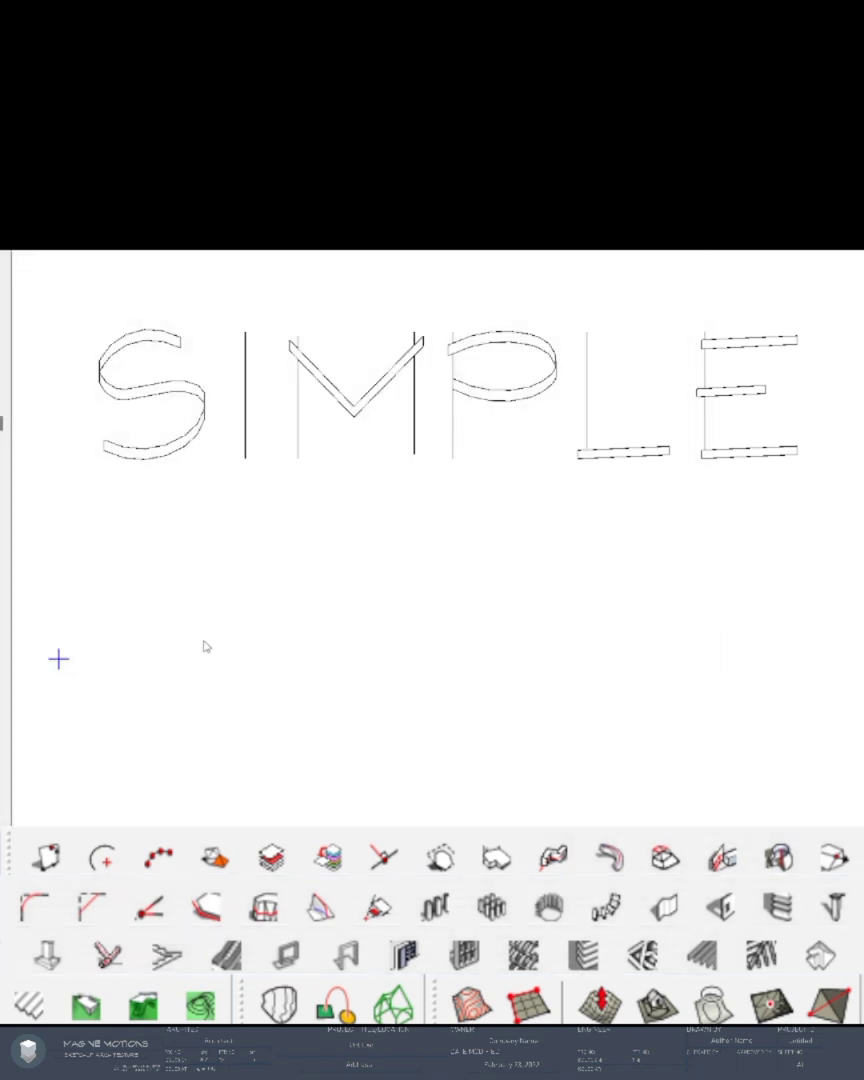
pyautogui.click(188, 682)
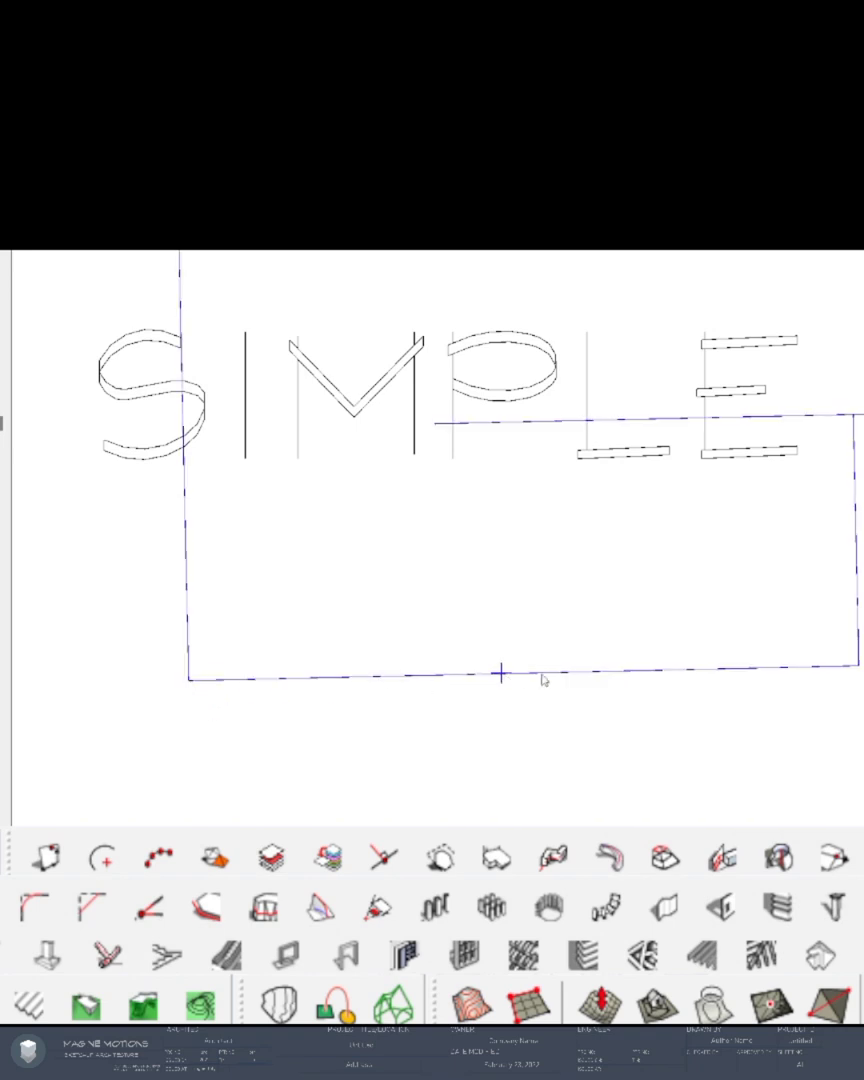
pyautogui.click(548, 678)
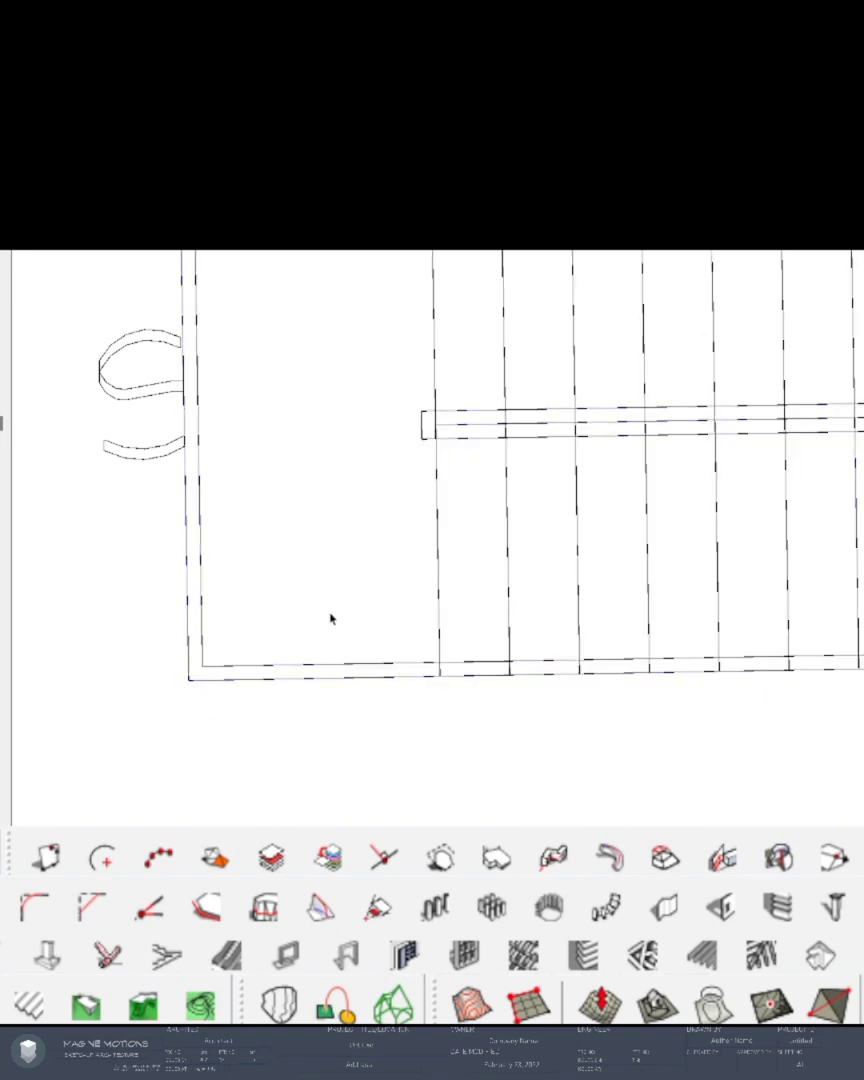
pyautogui.scroll(-3, 250, 555)
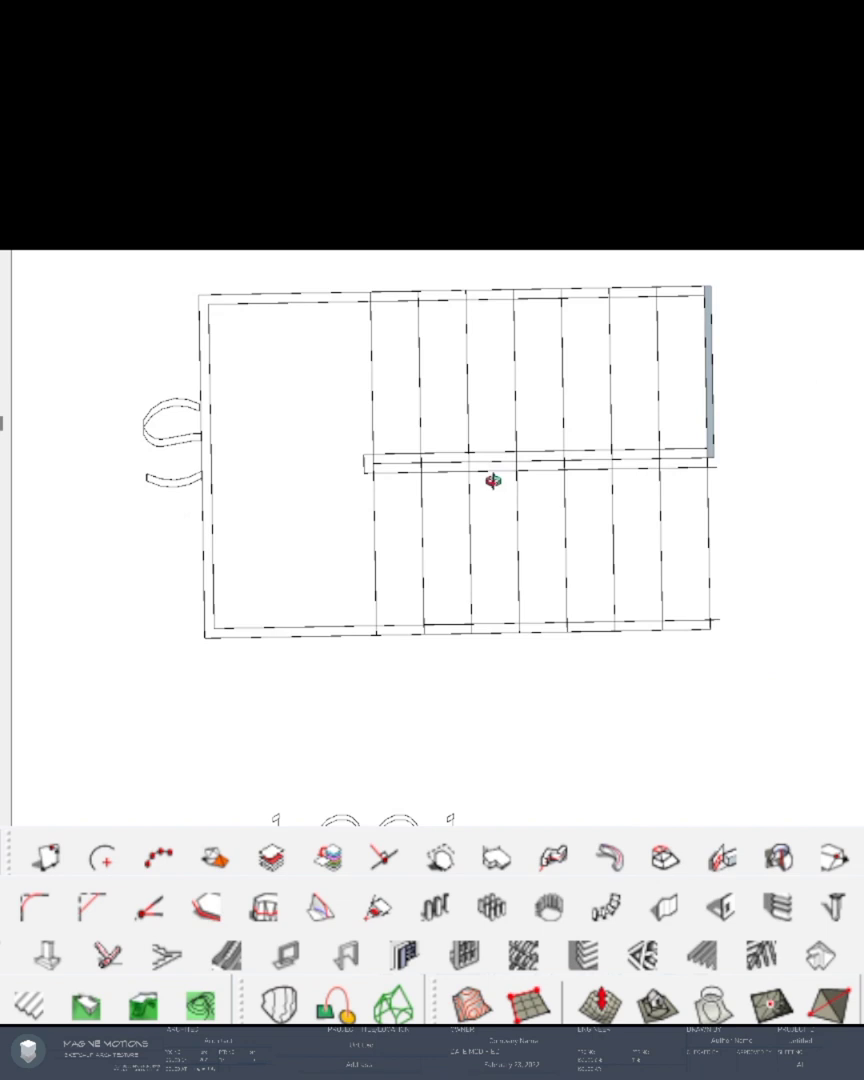
pyautogui.keyDown('shift'); pyautogui.moveTo(495, 478); pyautogui.dragTo(430, 537, button='middle'); pyautogui.keyUp('shift')
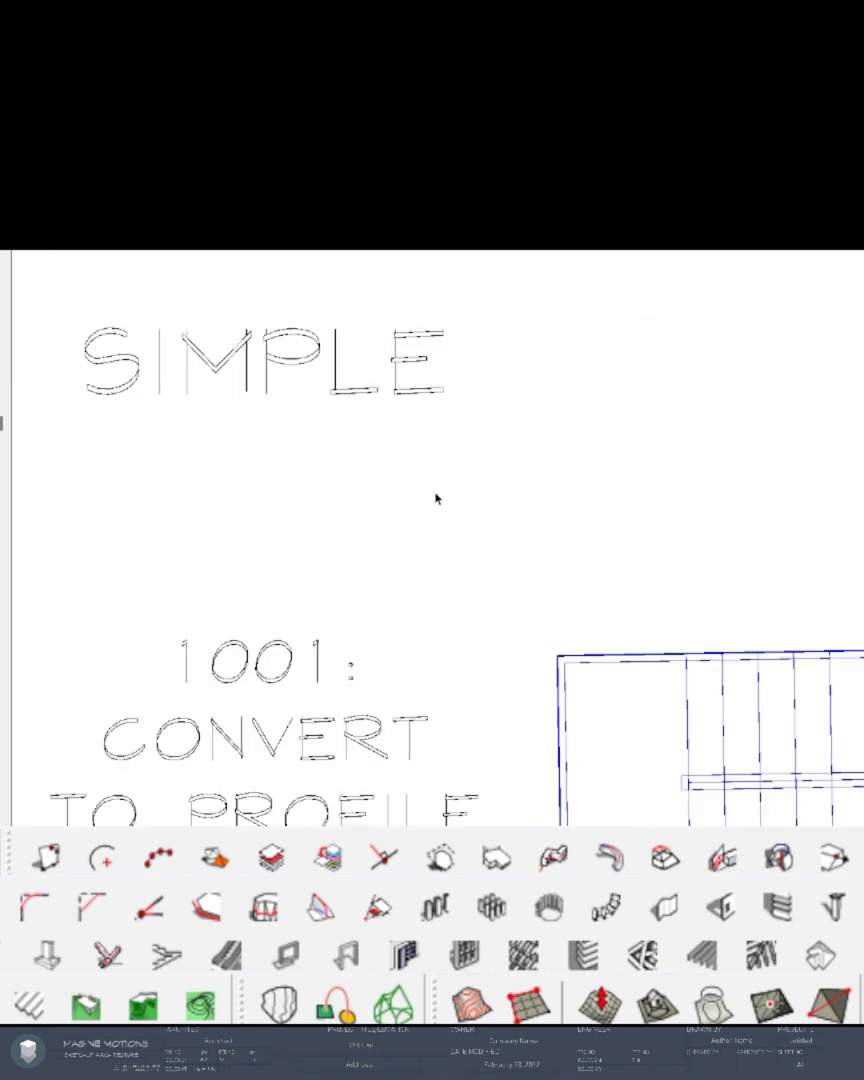
pyautogui.moveTo(508, 667)
pyautogui.keyDown('shift'); pyautogui.mouseDown(button='middle')
pyautogui.moveTo(401, 454)
pyautogui.moveTo(437, 355)
pyautogui.mouseUp(button='middle'); pyautogui.keyUp('shift')
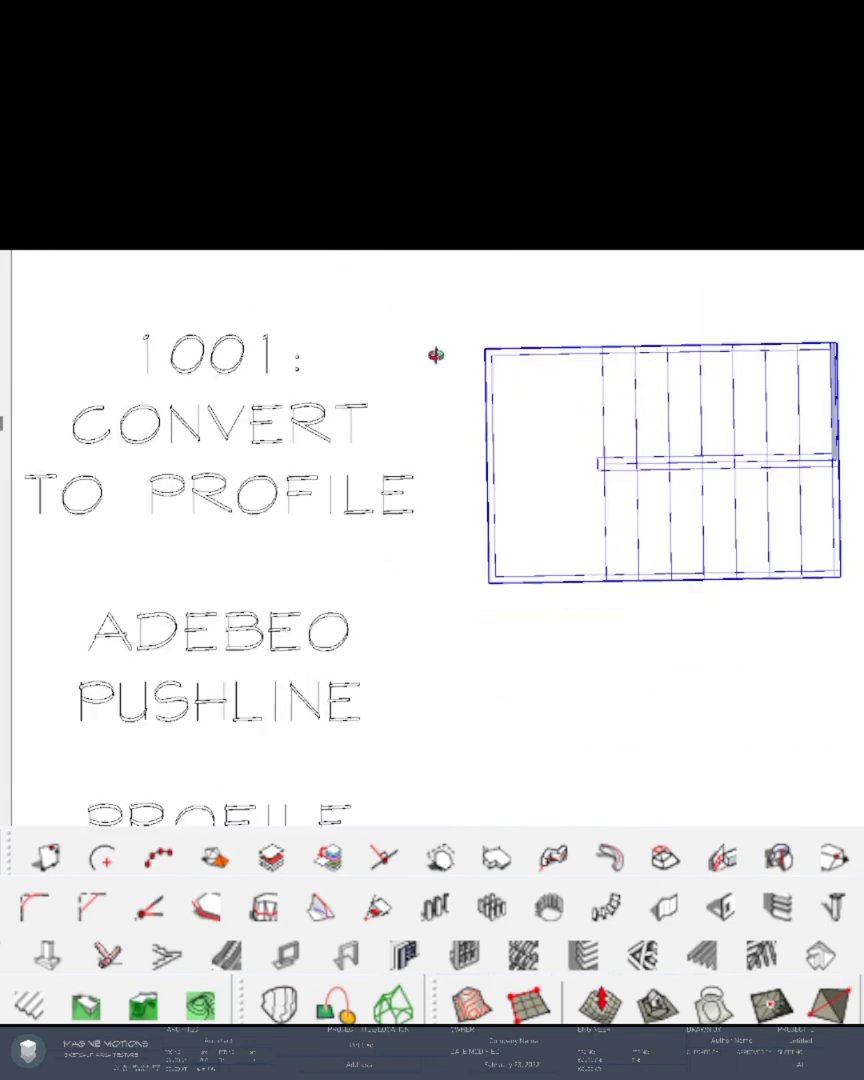
pyautogui.scroll(-1, 421, 419)
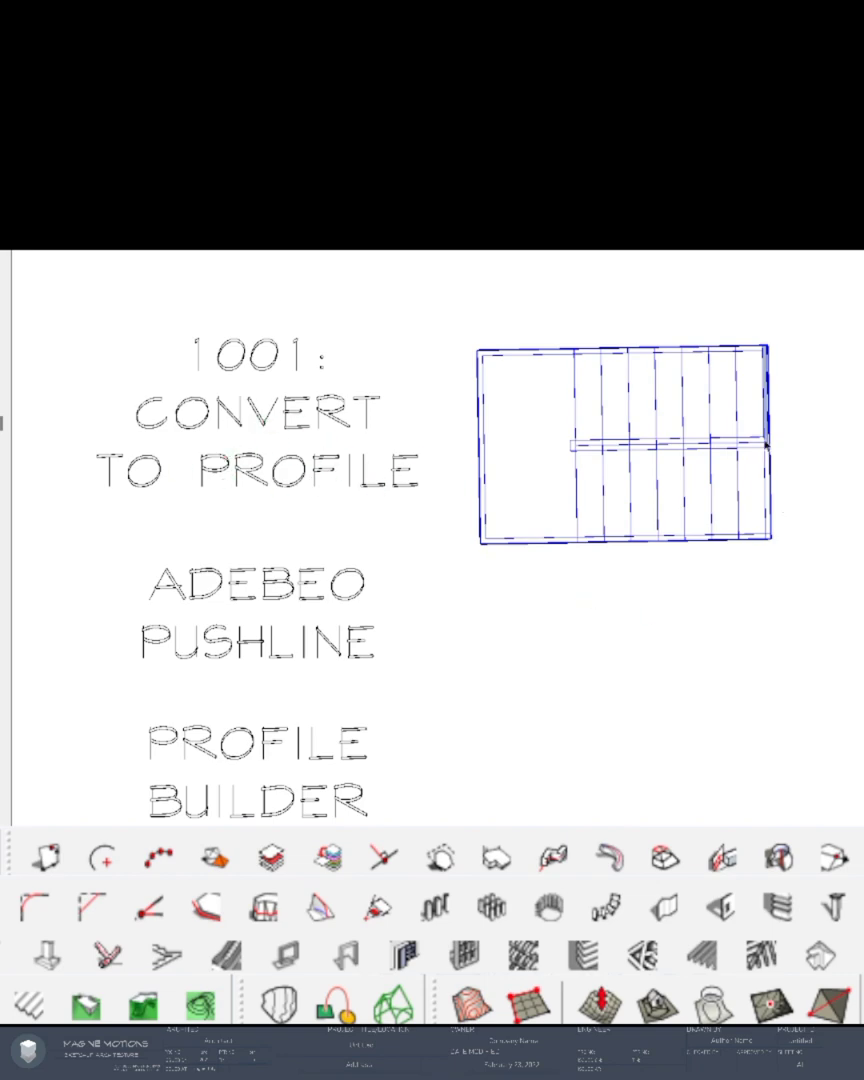
# - Open the staircase group and delete the stair flights and landing, keeping only the handrail guide lines
pyautogui.scroll(3, 794, 408)
pyautogui.keyDown('shift'); pyautogui.moveTo(670, 545); pyautogui.dragTo(584, 450, button='middle'); pyautogui.keyUp('shift')
pyautogui.scroll(2, 534, 433)
pyautogui.doubleClick(543, 420)
pyautogui.keyDown('shift'); pyautogui.moveTo(438, 489); pyautogui.dragTo(416, 513, button='middle'); pyautogui.keyUp('shift')
pyautogui.click(387, 450)
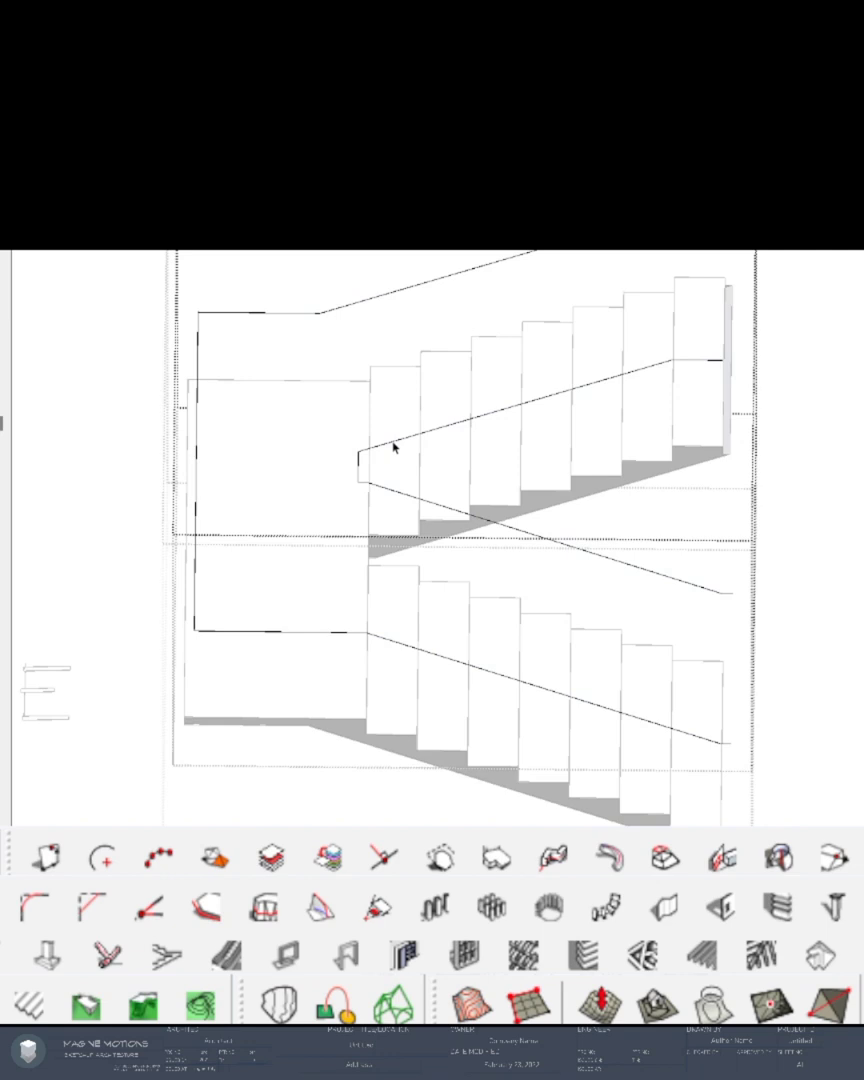
pyautogui.press('Delete')
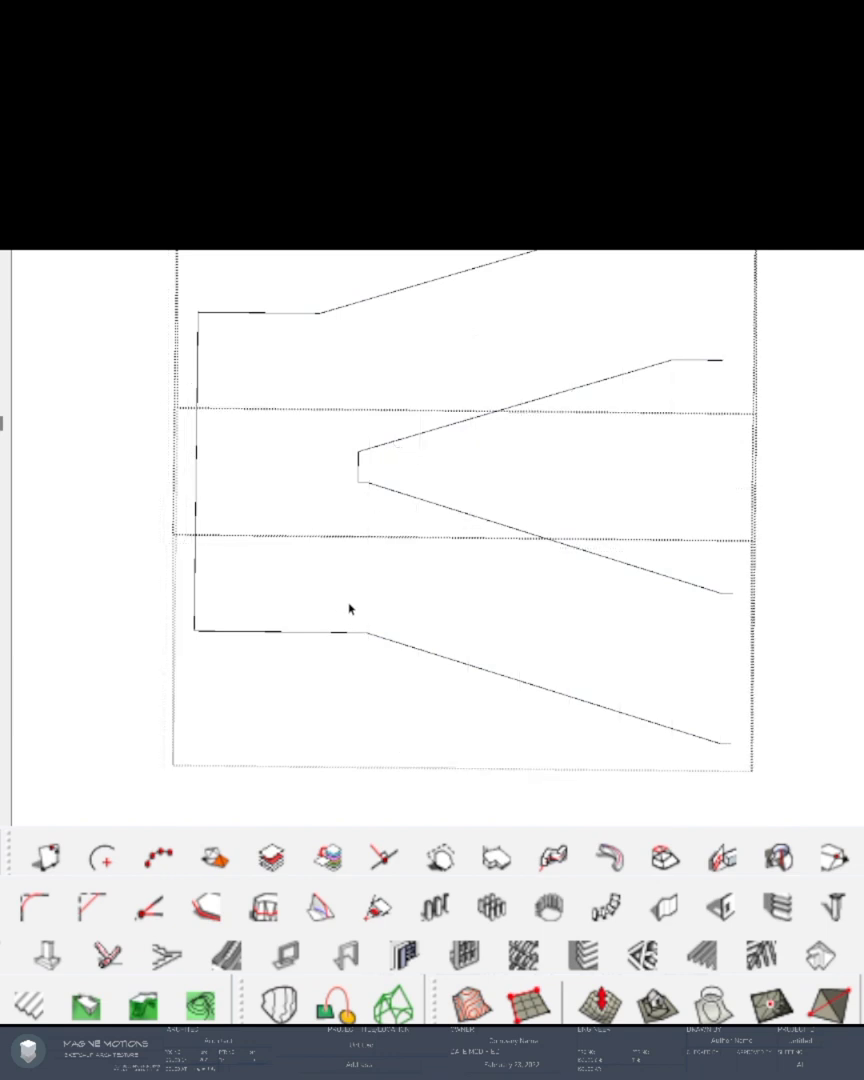
# - Convert the outer handrail guide line to profiles with type 0, width 0.05, depth 0.10 and matched joints
pyautogui.click(446, 659)
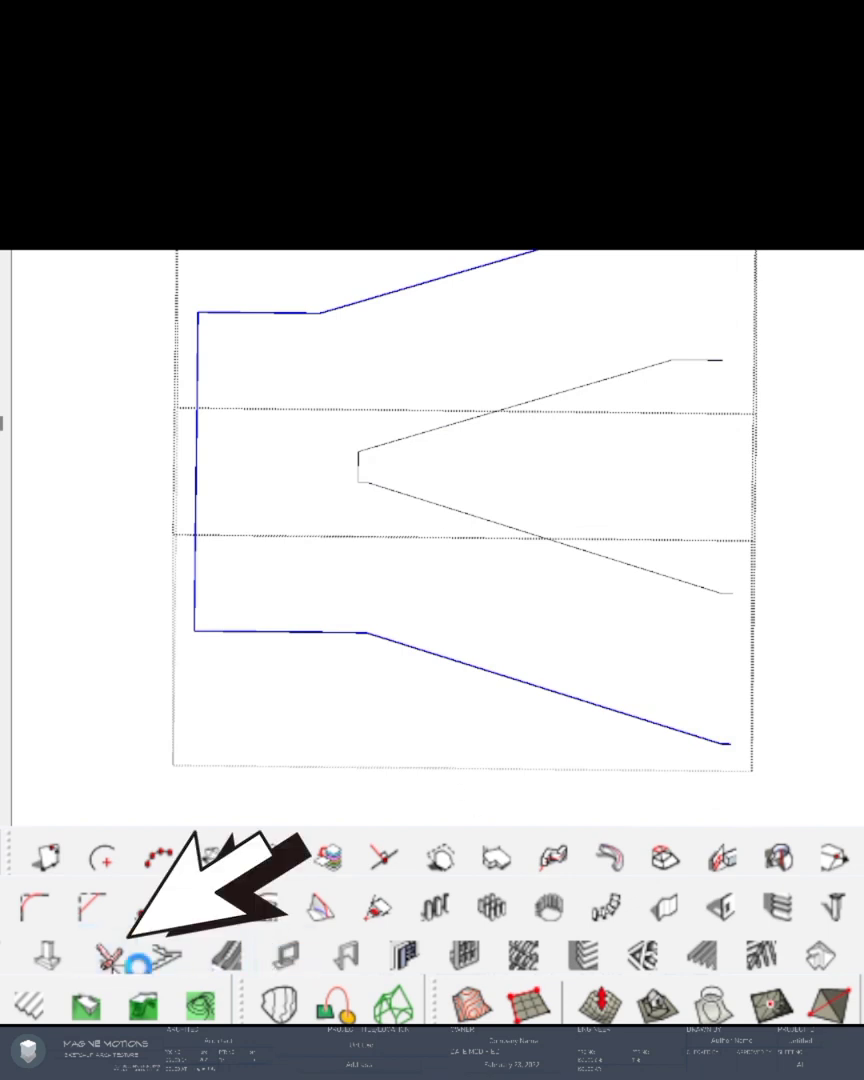
pyautogui.click(109, 955)
pyautogui.moveTo(212, 216); pyautogui.dragTo(490, 293)
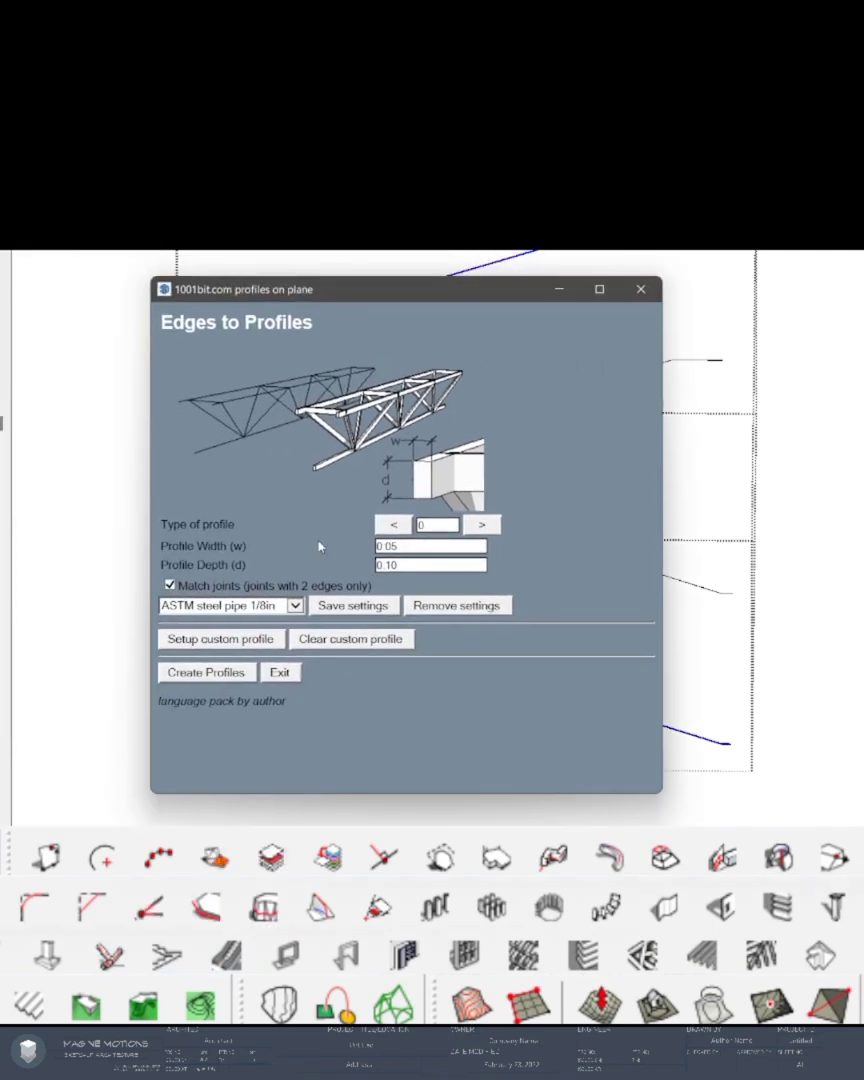
pyautogui.click(210, 677)
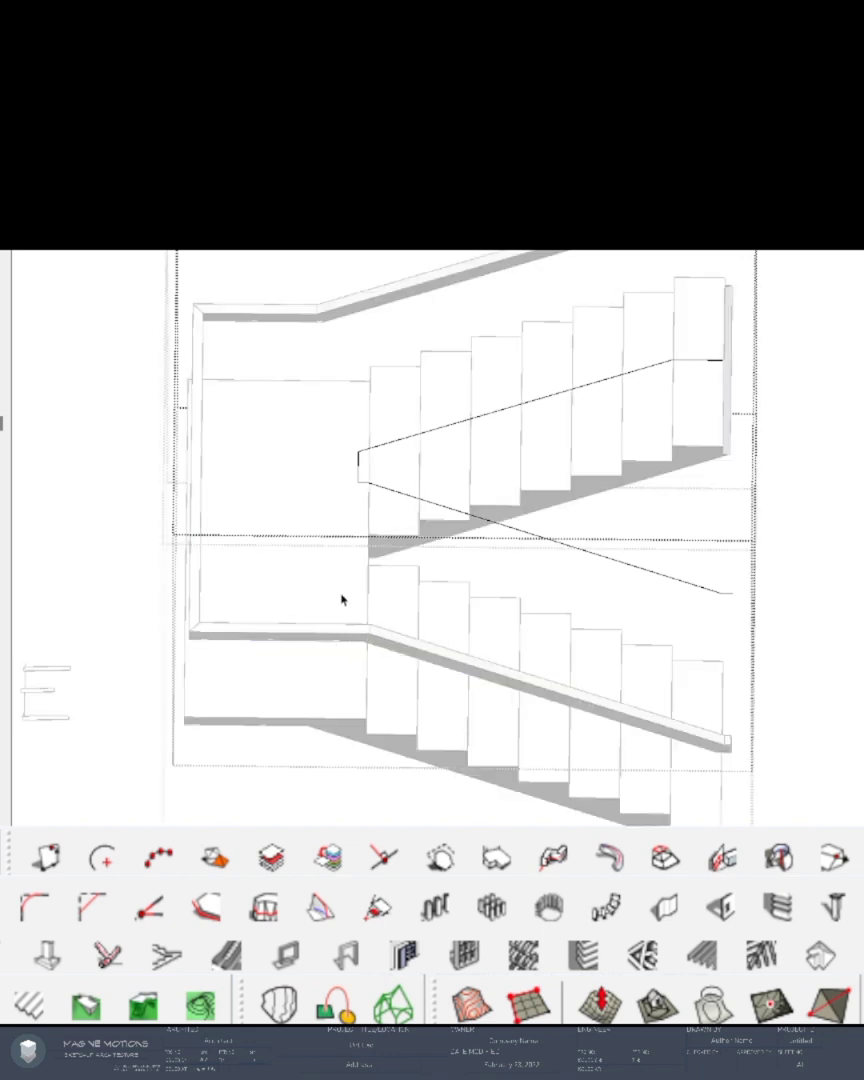
# - Convert the inner handrail guide line to the same 0.05 by 0.10 profiles and leave the staircase group
pyautogui.tripleClick(393, 494)
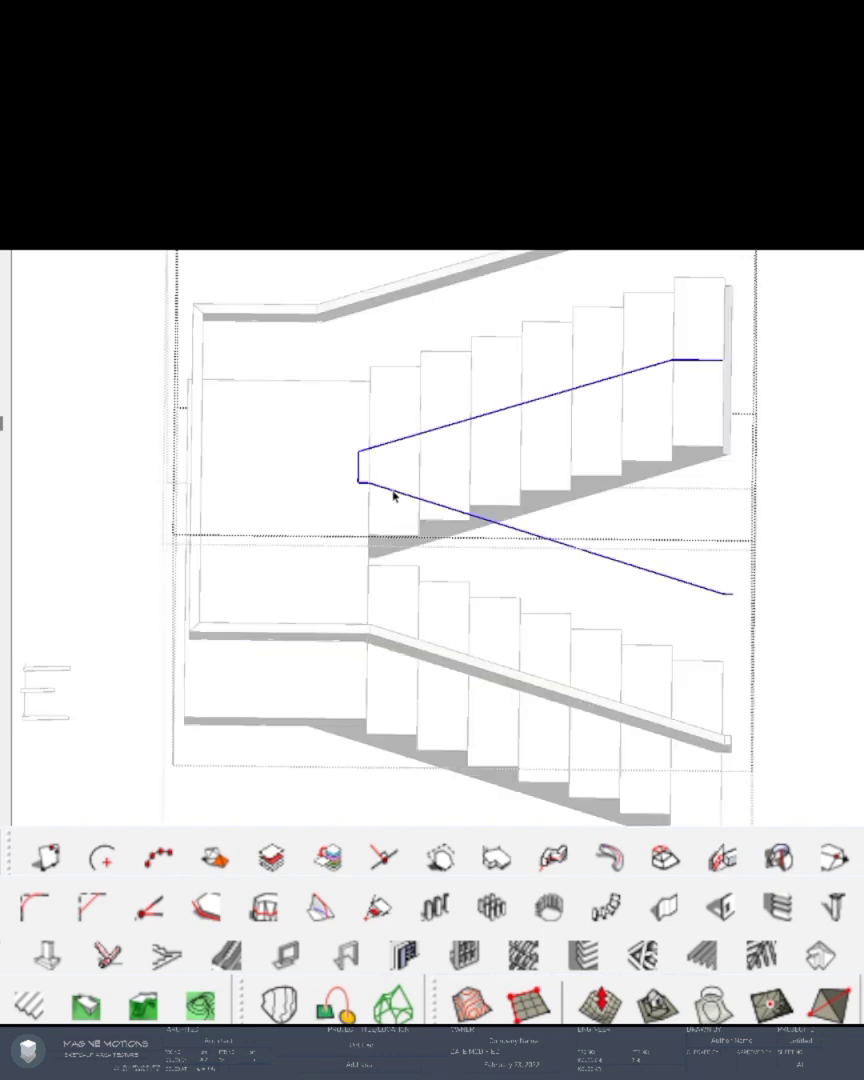
pyautogui.click(109, 955)
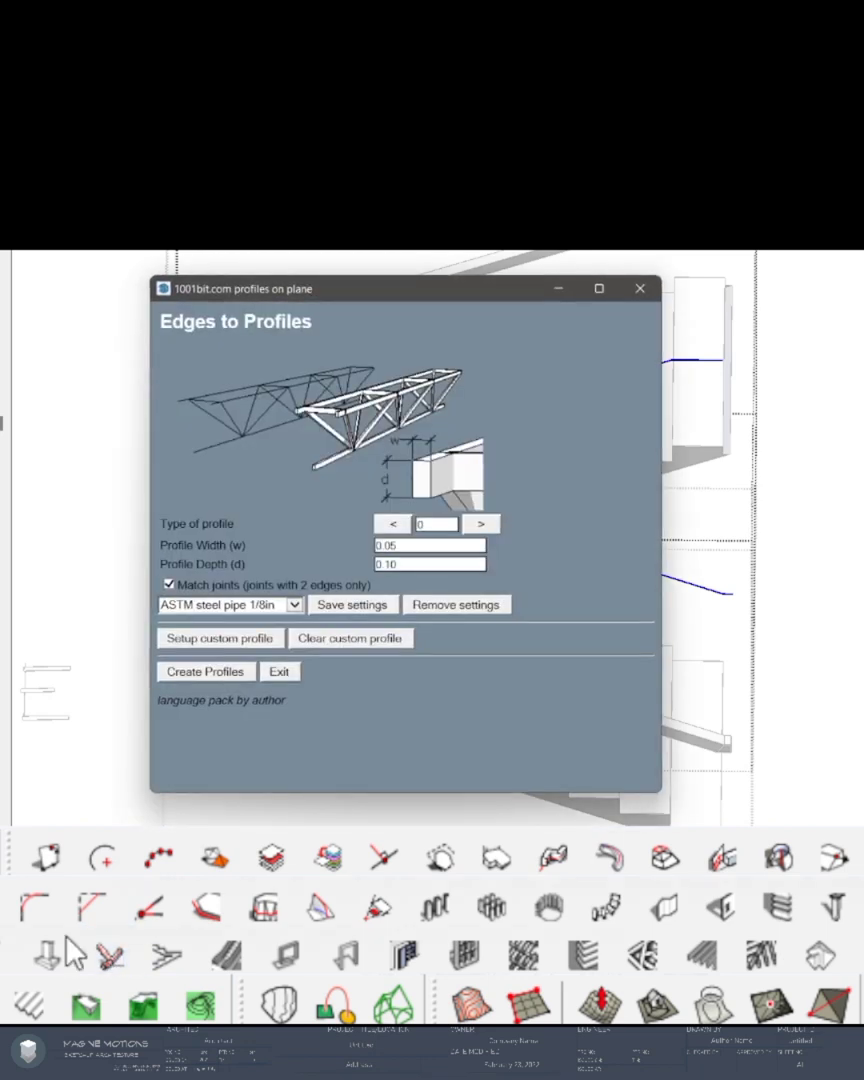
pyautogui.click(199, 672)
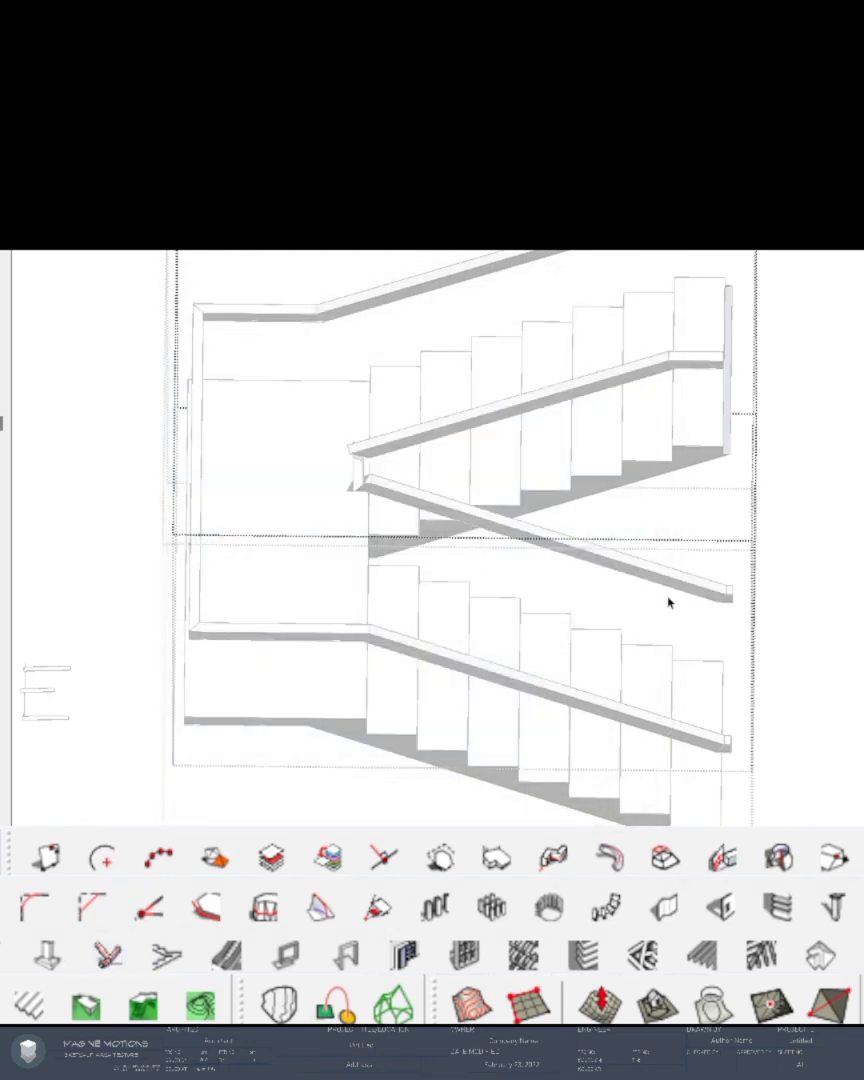
pyautogui.press('Escape')
pyautogui.press('Escape')
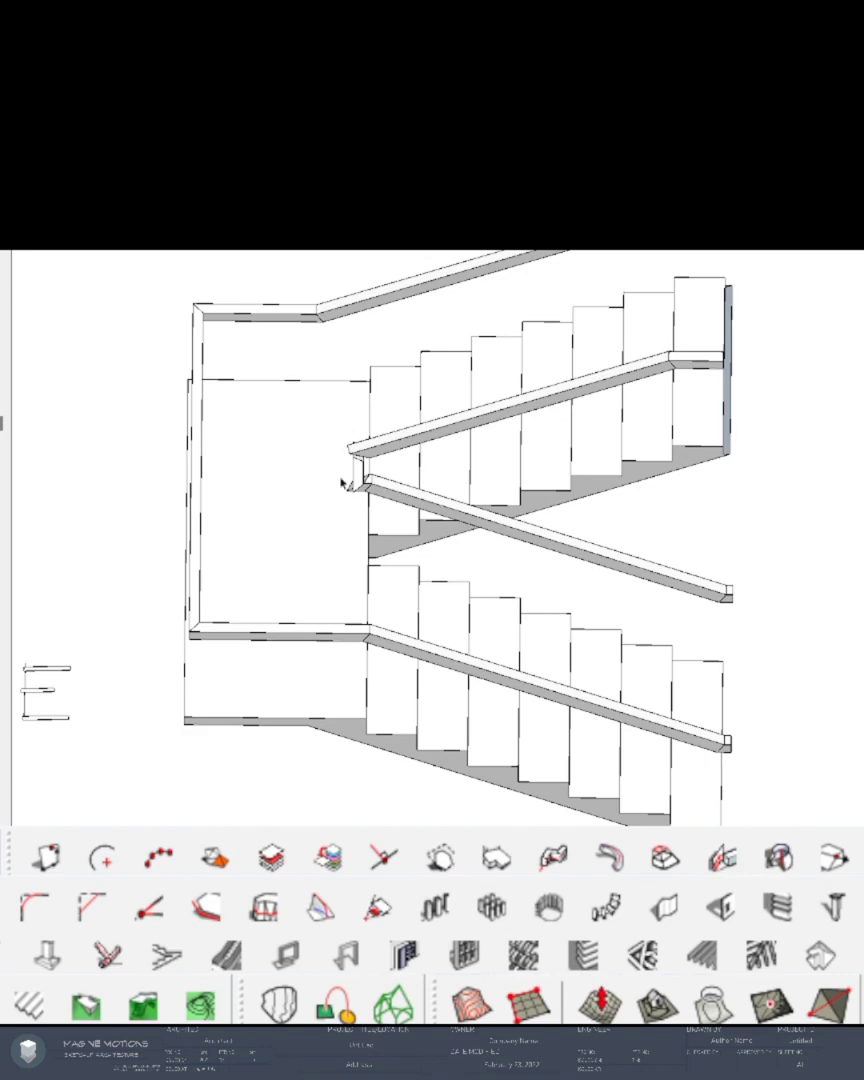
# - Extrude the inner handrail guide line of the Adebeo Pushline staircase vertically into a thin railing strip
pyautogui.scroll(4, 370, 451)
pyautogui.moveTo(354, 486); pyautogui.dragTo(562, 461, button='middle')
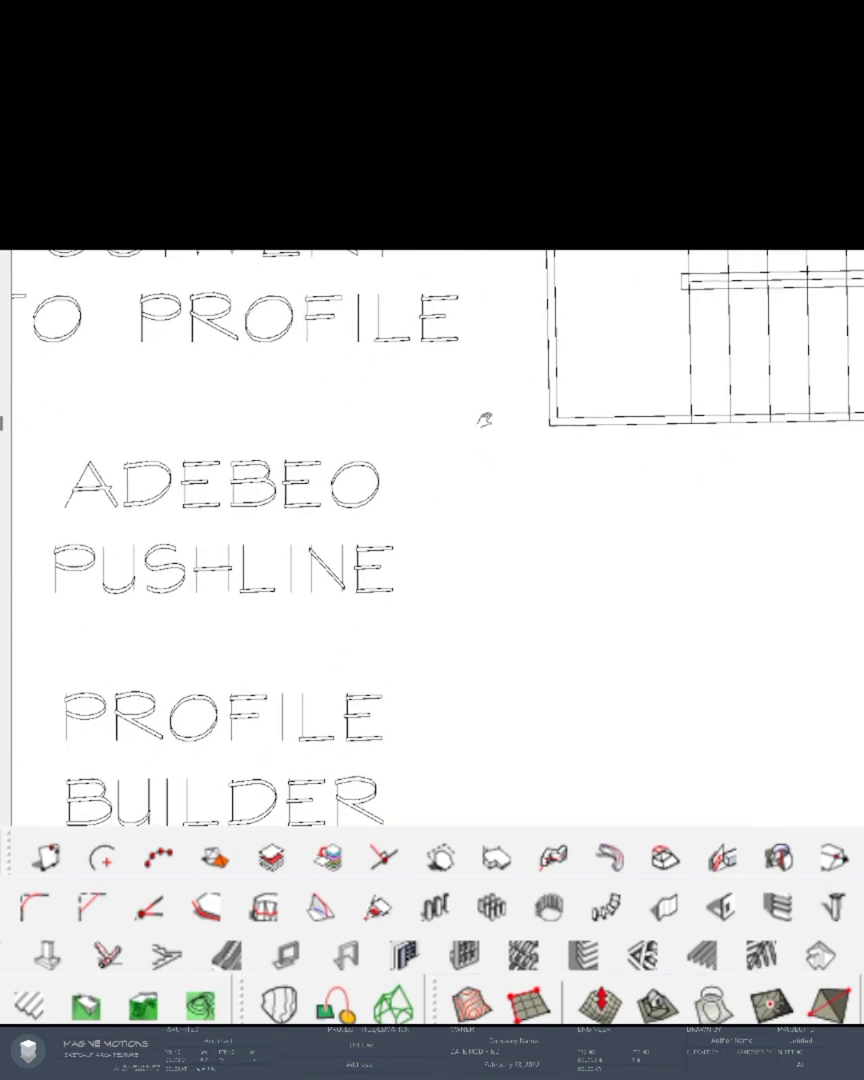
pyautogui.scroll(-2, 485, 420)
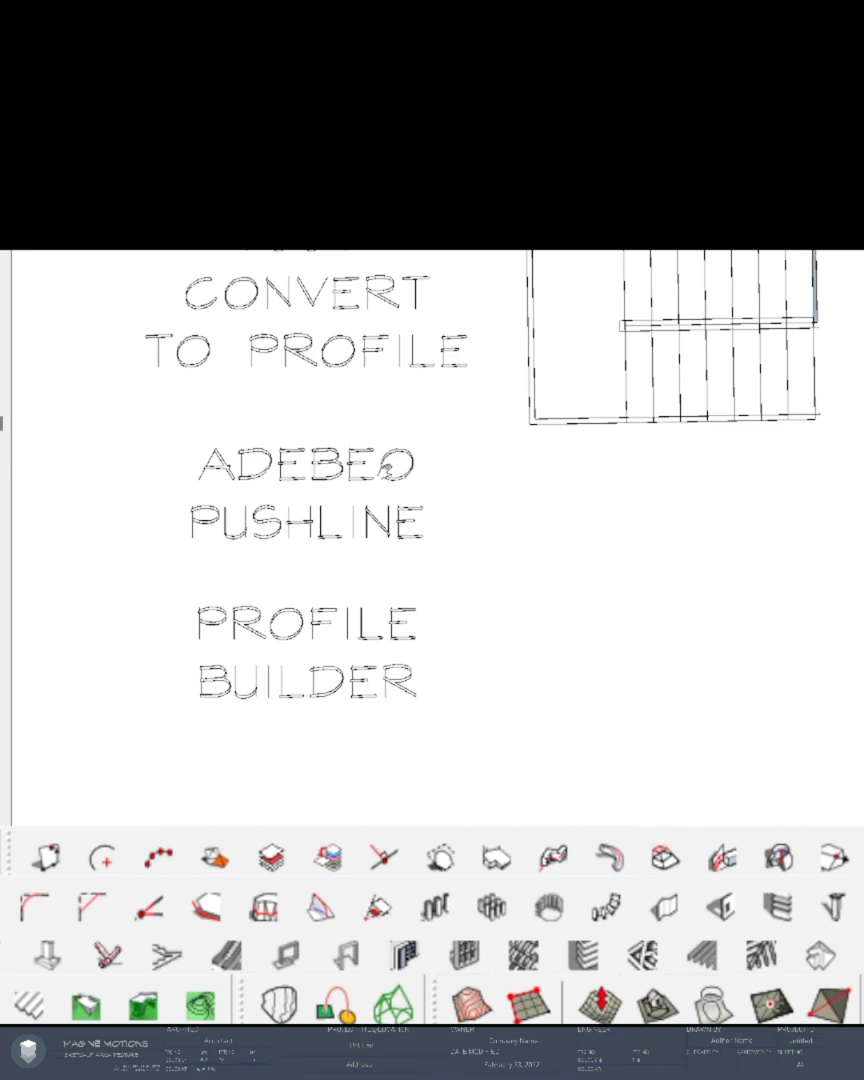
pyautogui.keyDown('shift'); pyautogui.moveTo(355, 497); pyautogui.dragTo(311, 556, button='middle'); pyautogui.keyUp('shift')
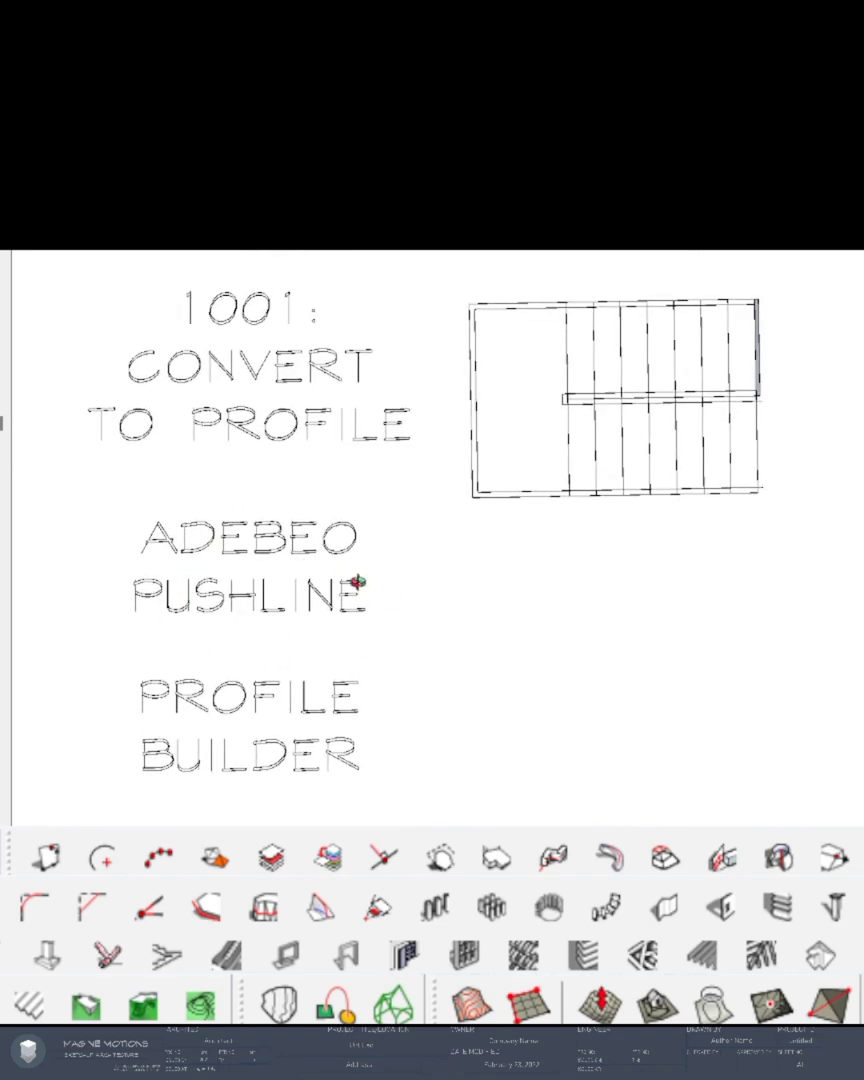
pyautogui.scroll(2, 647, 331)
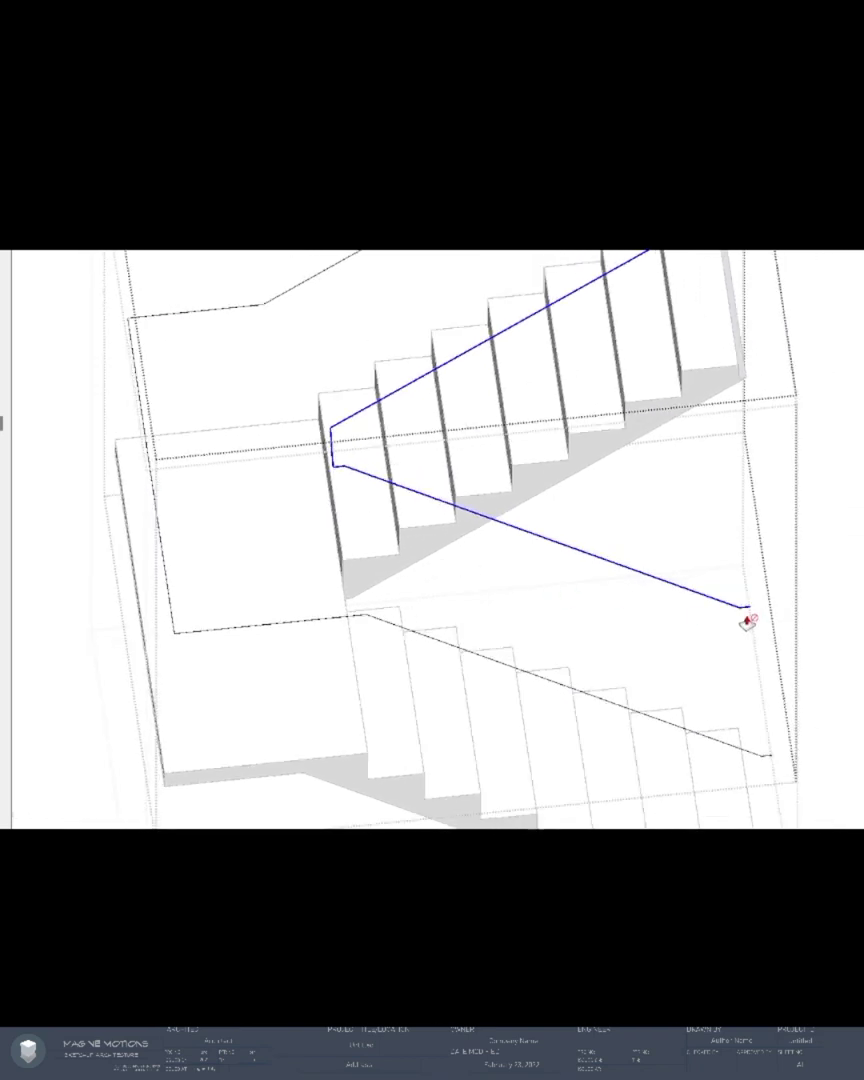
pyautogui.moveTo(747, 618)
pyautogui.mouseDown()
pyautogui.moveTo(743, 647)
pyautogui.moveTo(743, 637)
pyautogui.moveTo(734, 647)
pyautogui.moveTo(745, 645)
pyautogui.moveTo(740, 637)
pyautogui.mouseUp()
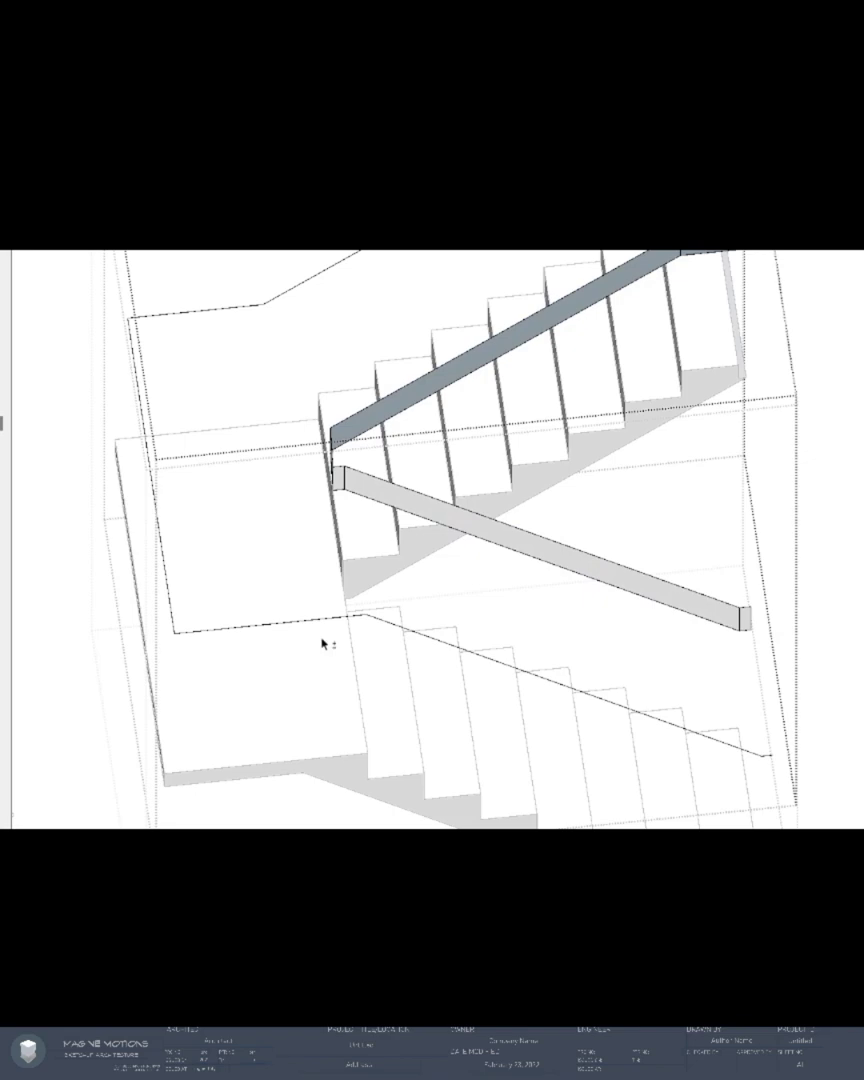
pyautogui.moveTo(321, 642); pyautogui.dragTo(455, 735, button='middle')
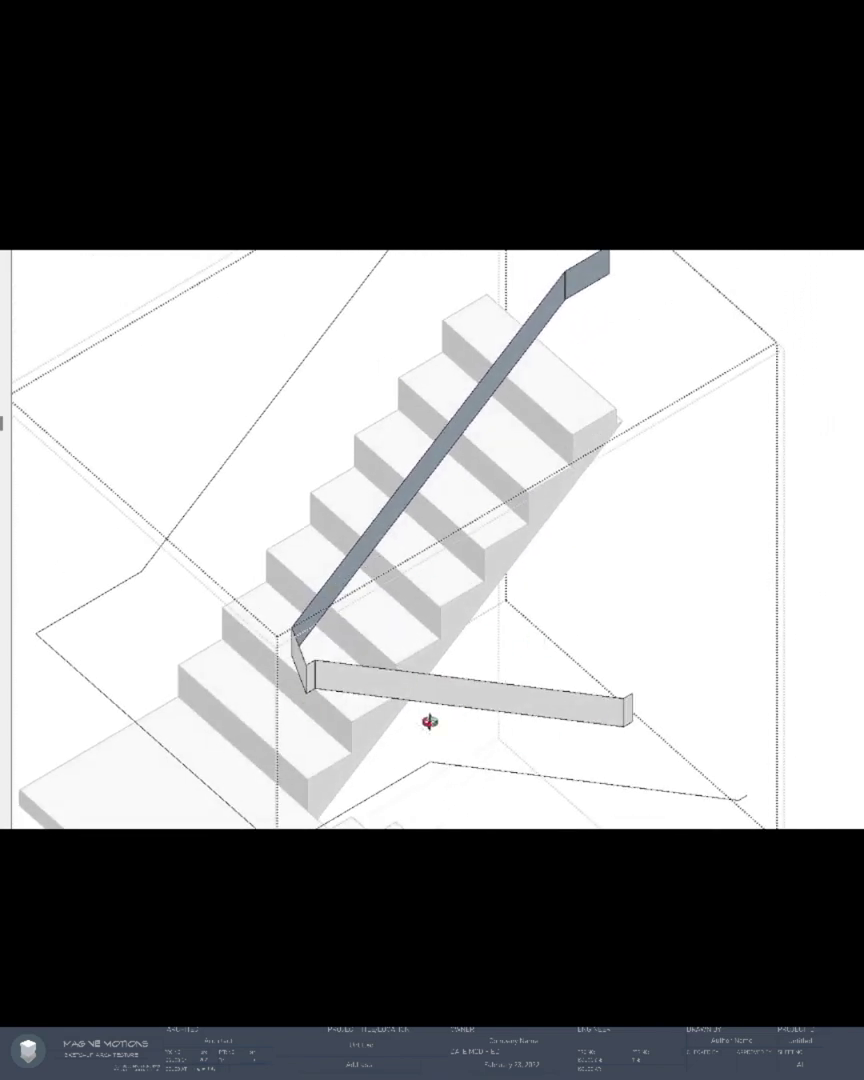
pyautogui.scroll(-2, 415, 638)
pyautogui.keyDown('shift'); pyautogui.moveTo(438, 724); pyautogui.dragTo(449, 667, button='middle'); pyautogui.keyUp('shift')
pyautogui.press('space')
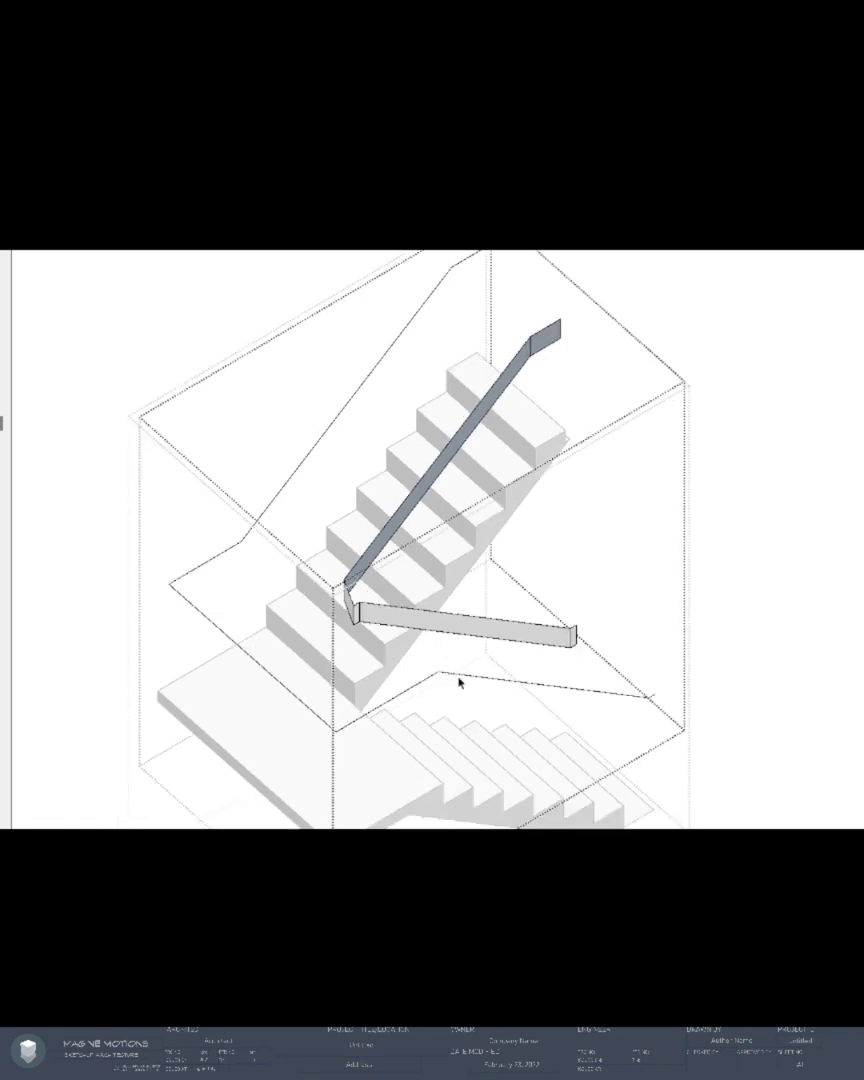
# - Extrude the outer handrail guide line vertically into a matching railing strip with Pushline
pyautogui.tripleClick(459, 678)
pyautogui.press('p')
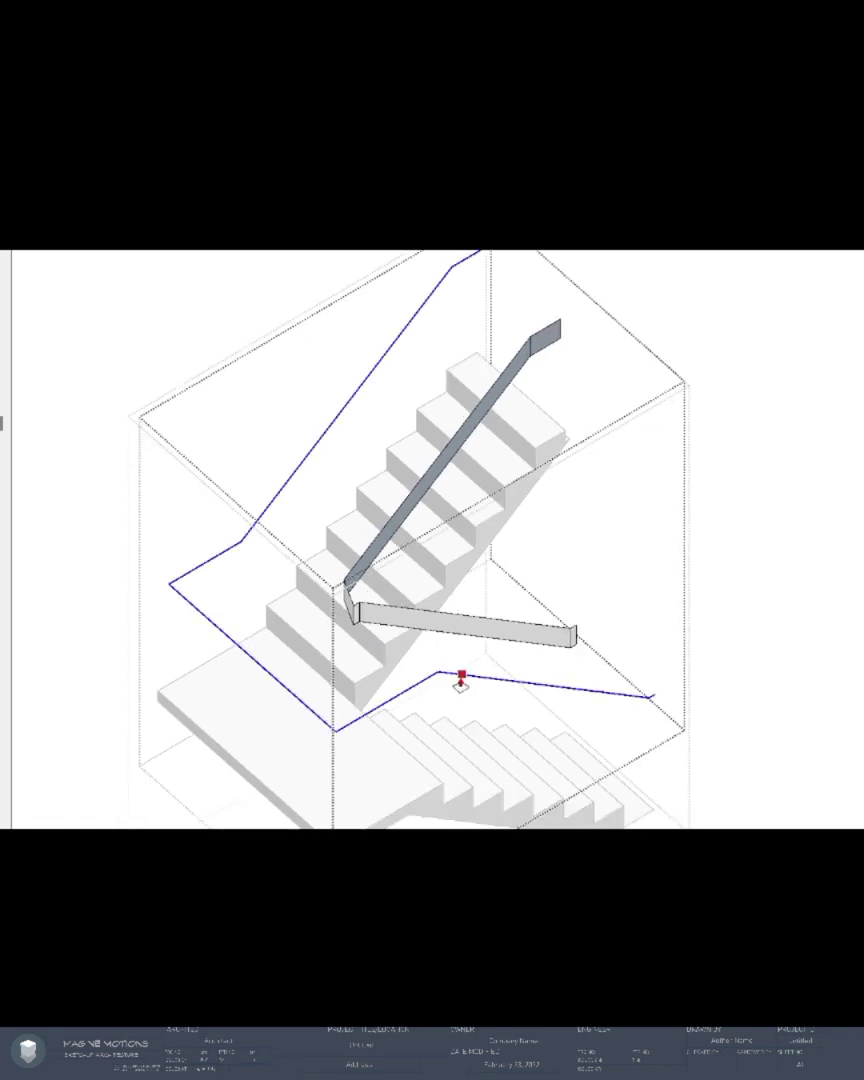
pyautogui.click(460, 676)
pyautogui.click(459, 699)
pyautogui.press('space')
pyautogui.moveTo(458, 700); pyautogui.dragTo(312, 635, button='middle')
pyautogui.tripleClick(335, 689)
pyautogui.press('m')
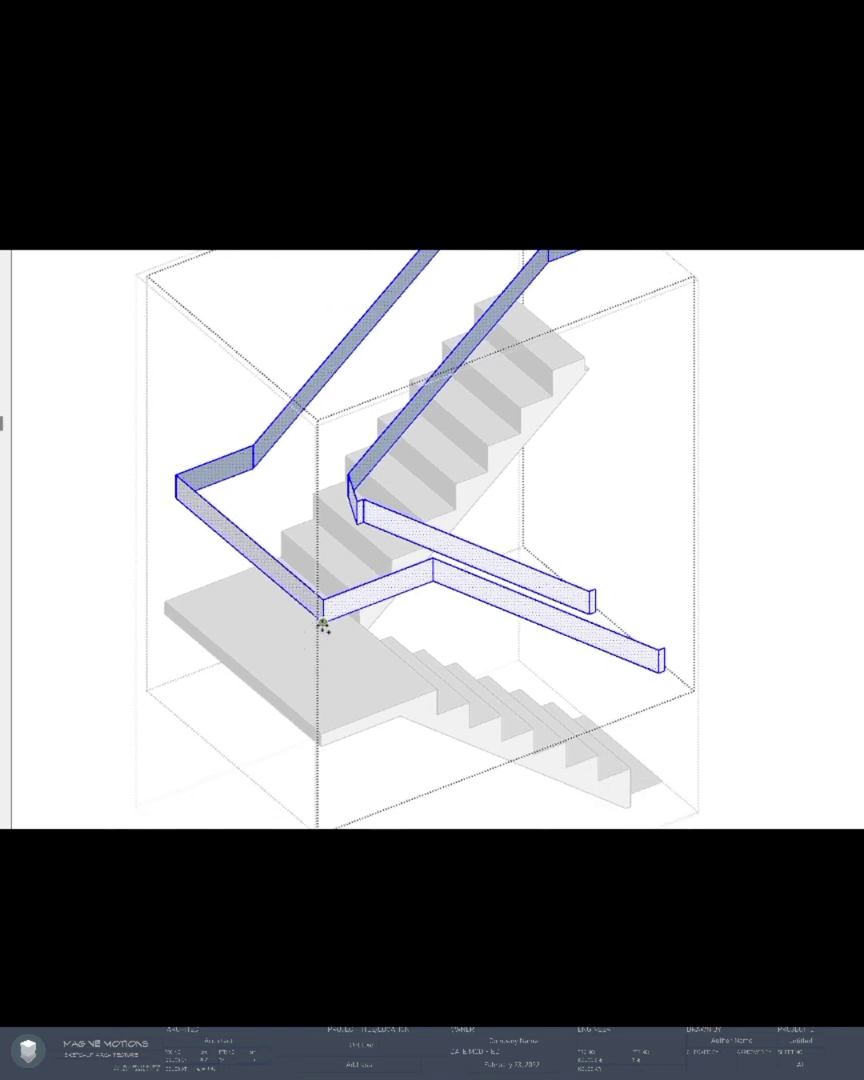
pyautogui.click(322, 622)
pyautogui.press('ctrl')
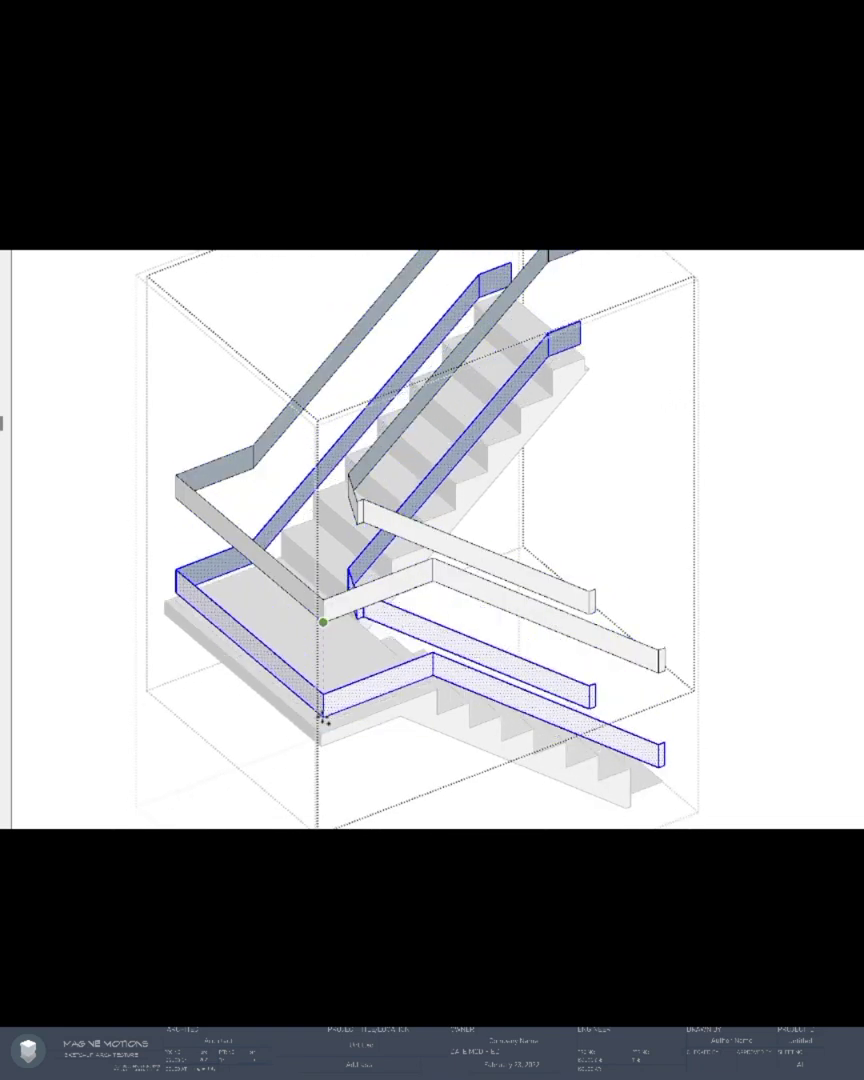
pyautogui.press('Escape')
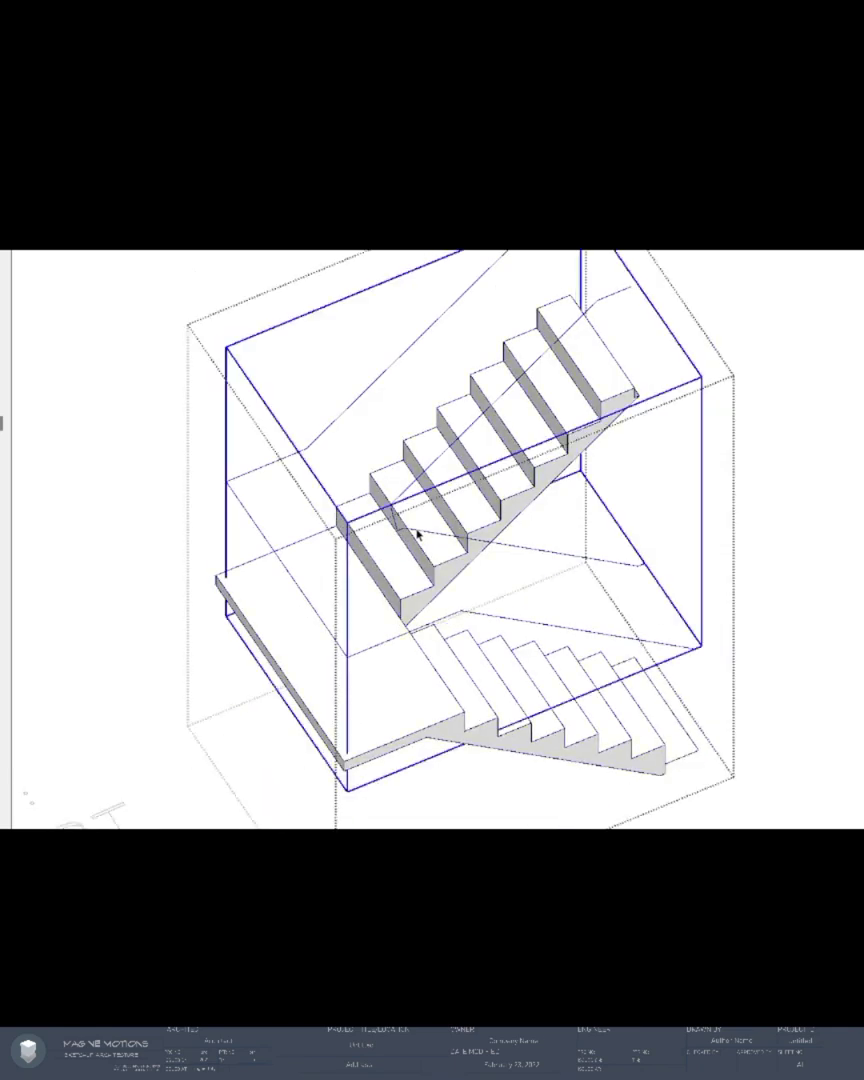
# - Open the Profile Builder staircase group and build the Simple_Assembly#2 railing along the inner handrail guide line
pyautogui.doubleClick(418, 535)
pyautogui.click(417, 534)
pyautogui.hotkey('shift', 'h')
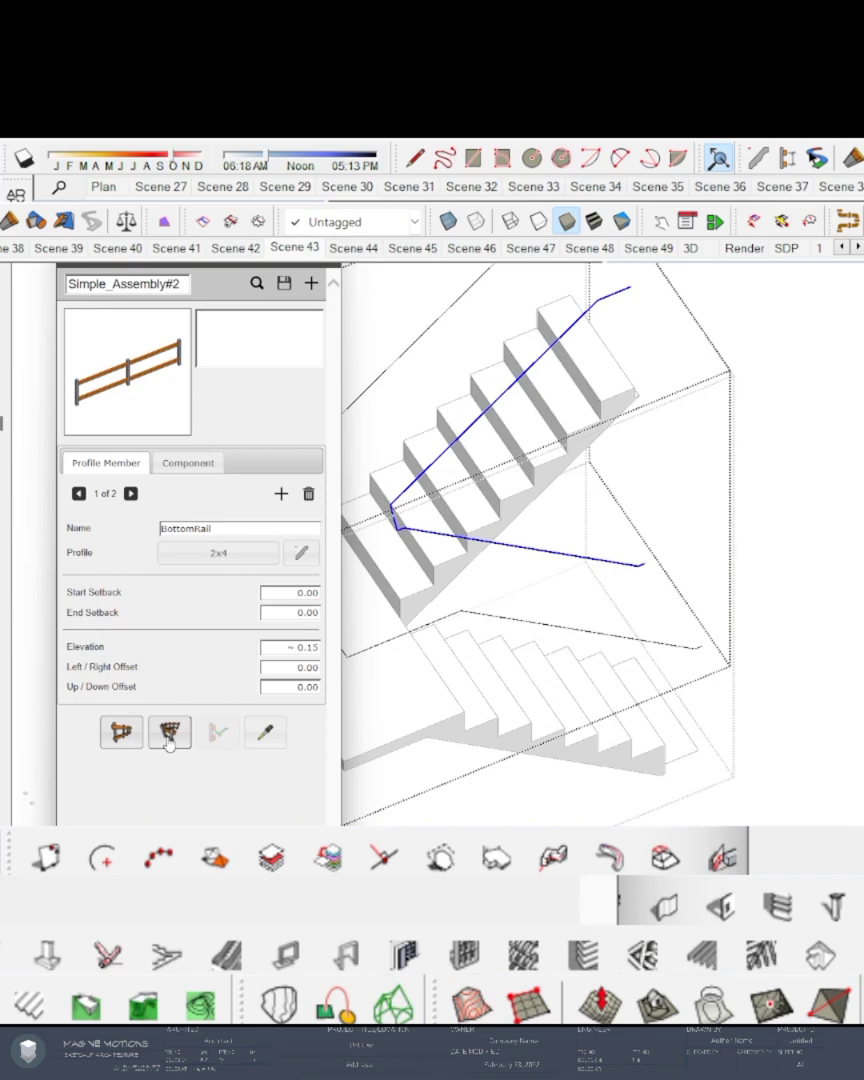
pyautogui.click(169, 735)
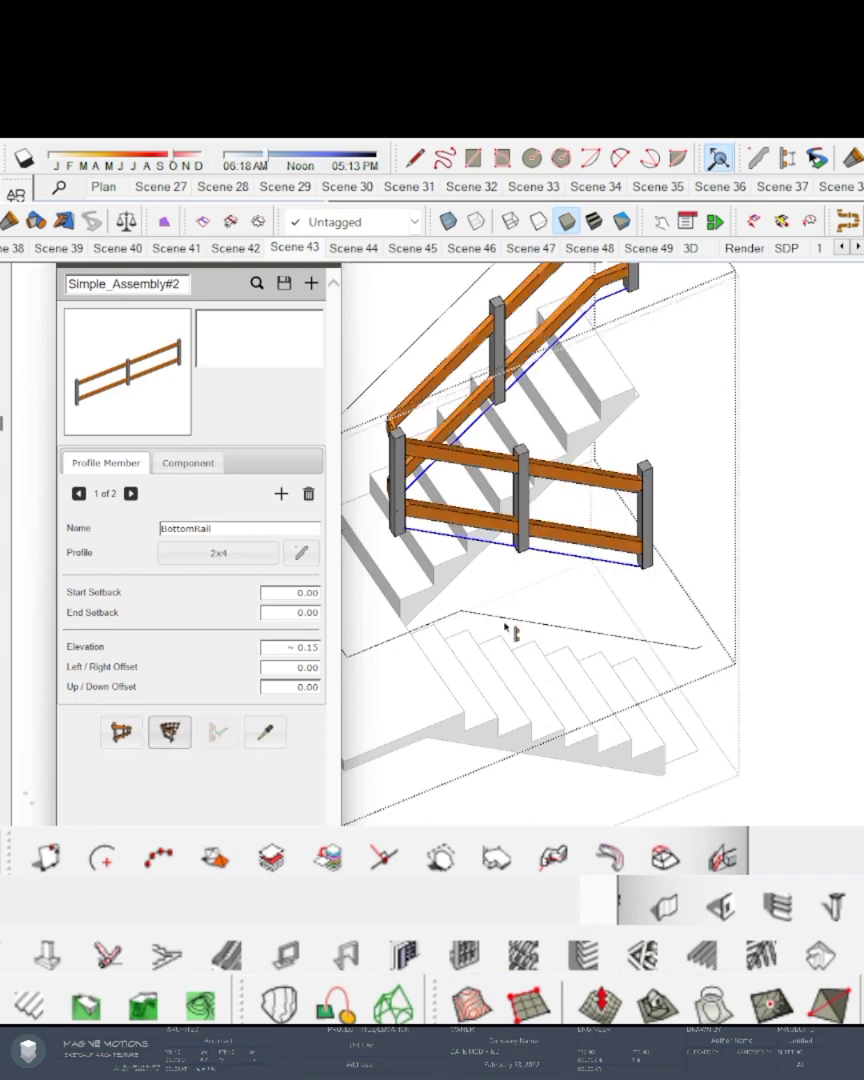
pyautogui.moveTo(509, 632); pyautogui.dragTo(598, 613, button='middle')
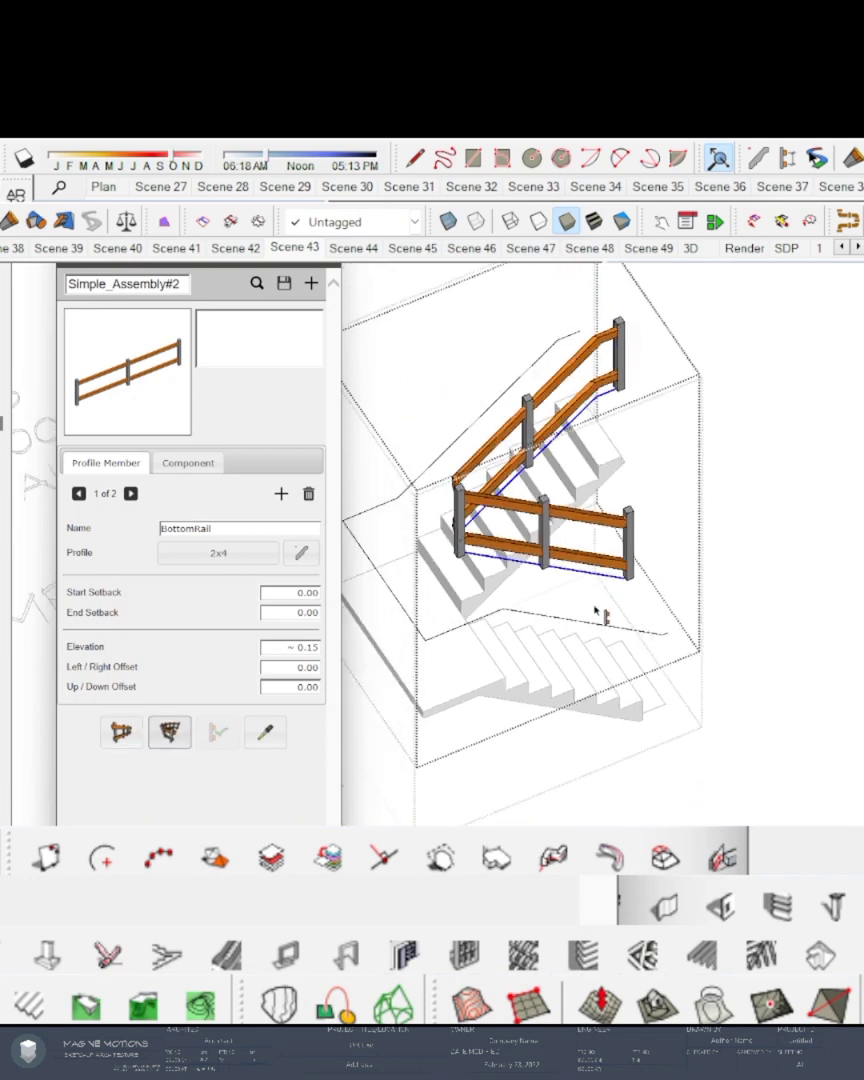
pyautogui.scroll(2, 543, 592)
pyautogui.doubleClick(543, 592)
pyautogui.click(545, 592)
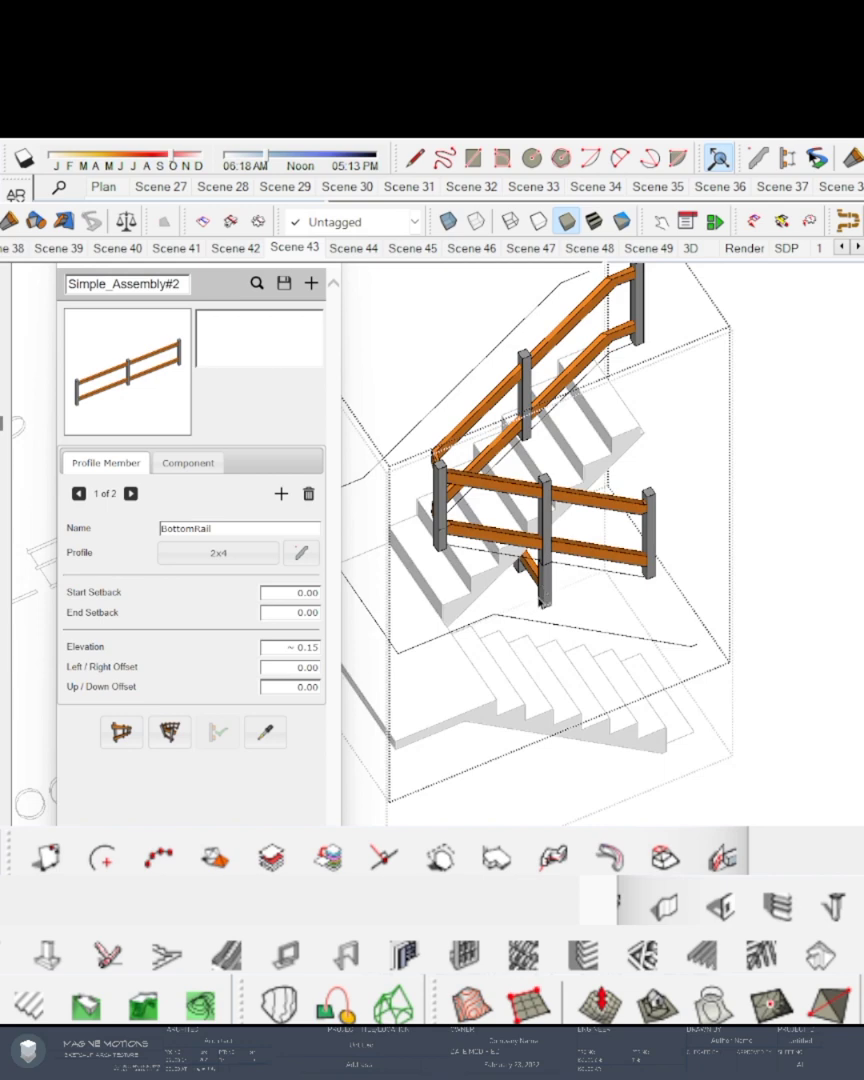
pyautogui.press('Delete')
# - Try to copy the post-and-rail assembly straight down towards the stair flights
pyautogui.moveTo(527, 607); pyautogui.dragTo(605, 604, button='middle')
pyautogui.click(500, 499)
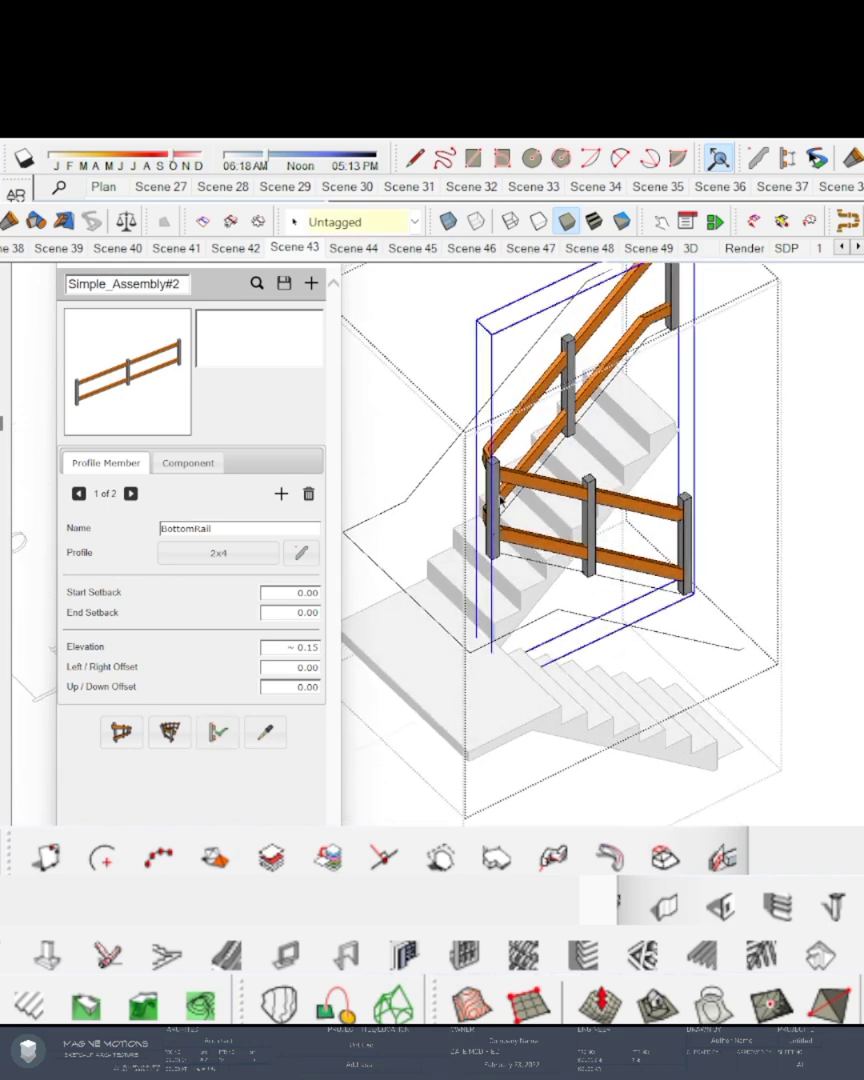
pyautogui.press('m')
pyautogui.press('ctrl')
pyautogui.click(493, 557)
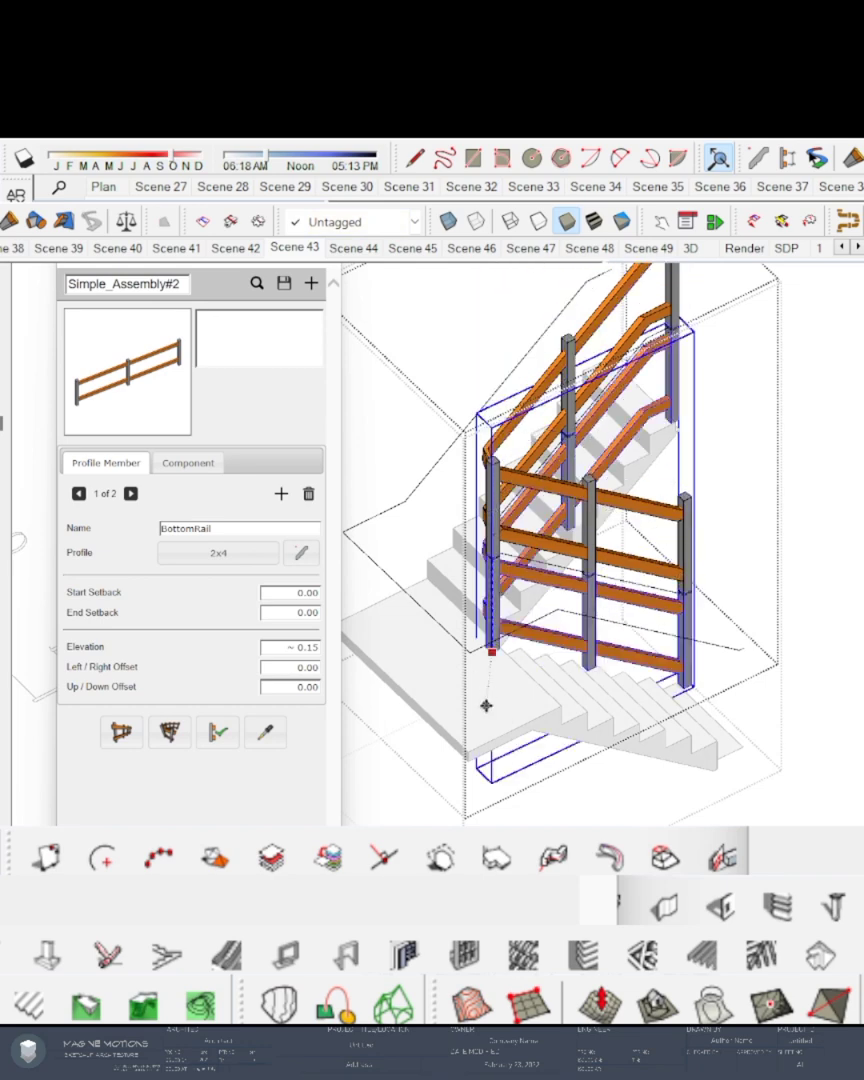
pyautogui.click(486, 705)
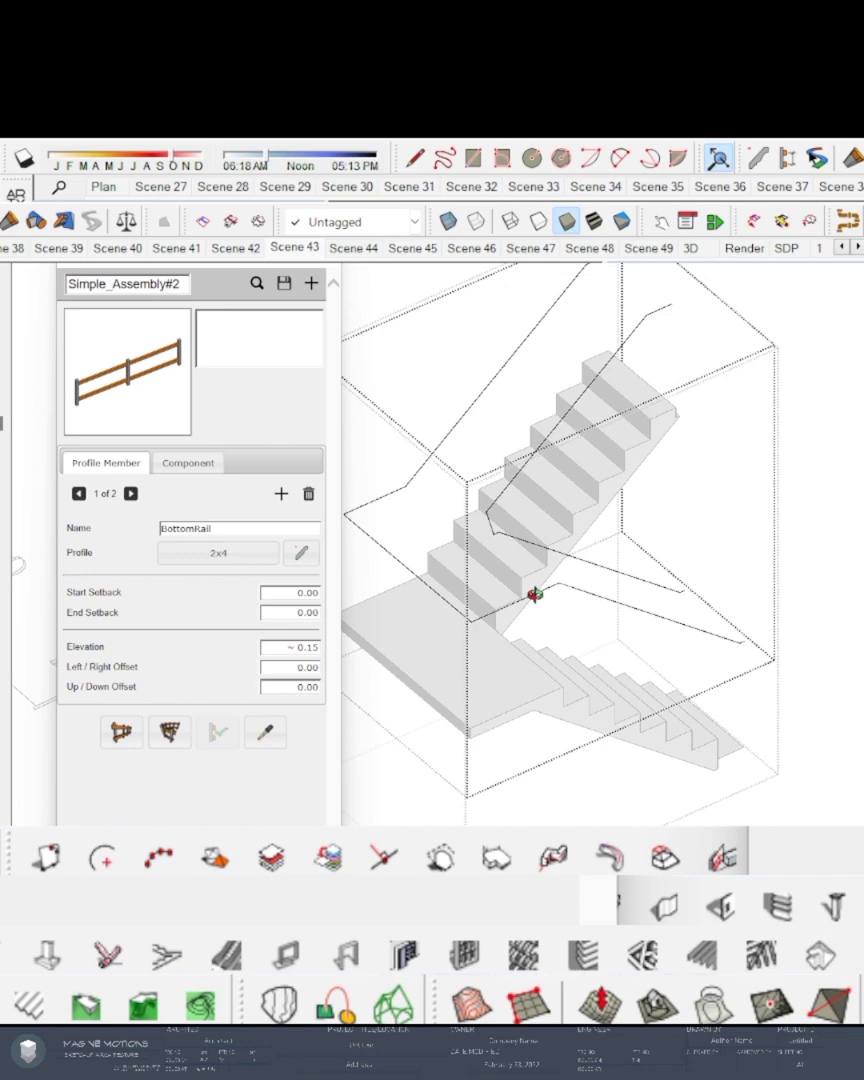
# - Choose the Railing assembly from the library, build it along the outer handrail guide line and leave the staircase group
pyautogui.click(522, 600)
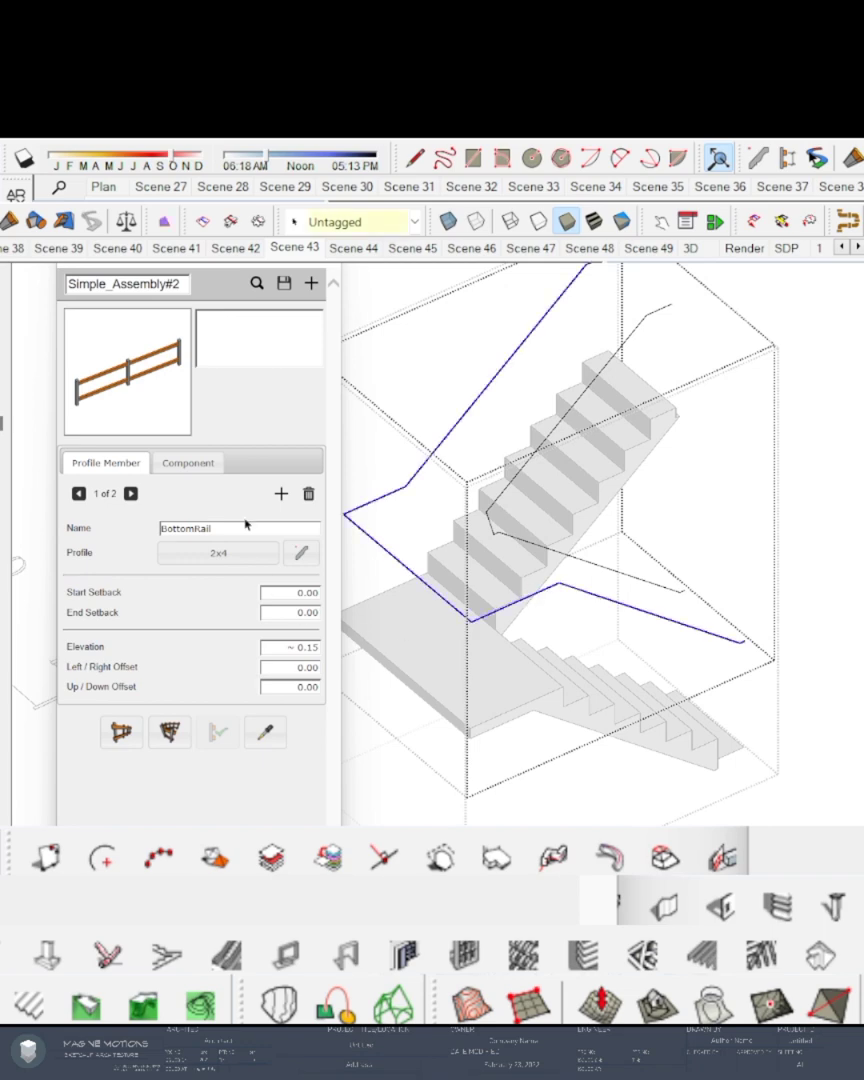
pyautogui.click(257, 283)
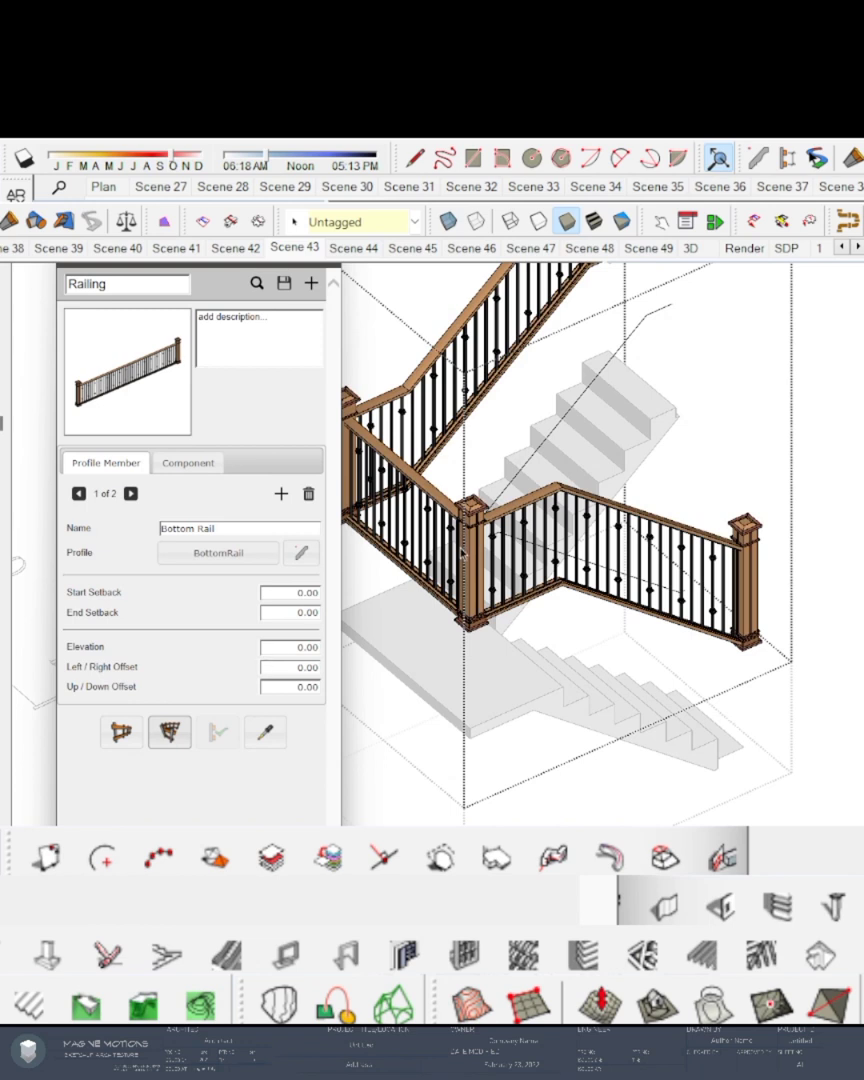
pyautogui.click(406, 493)
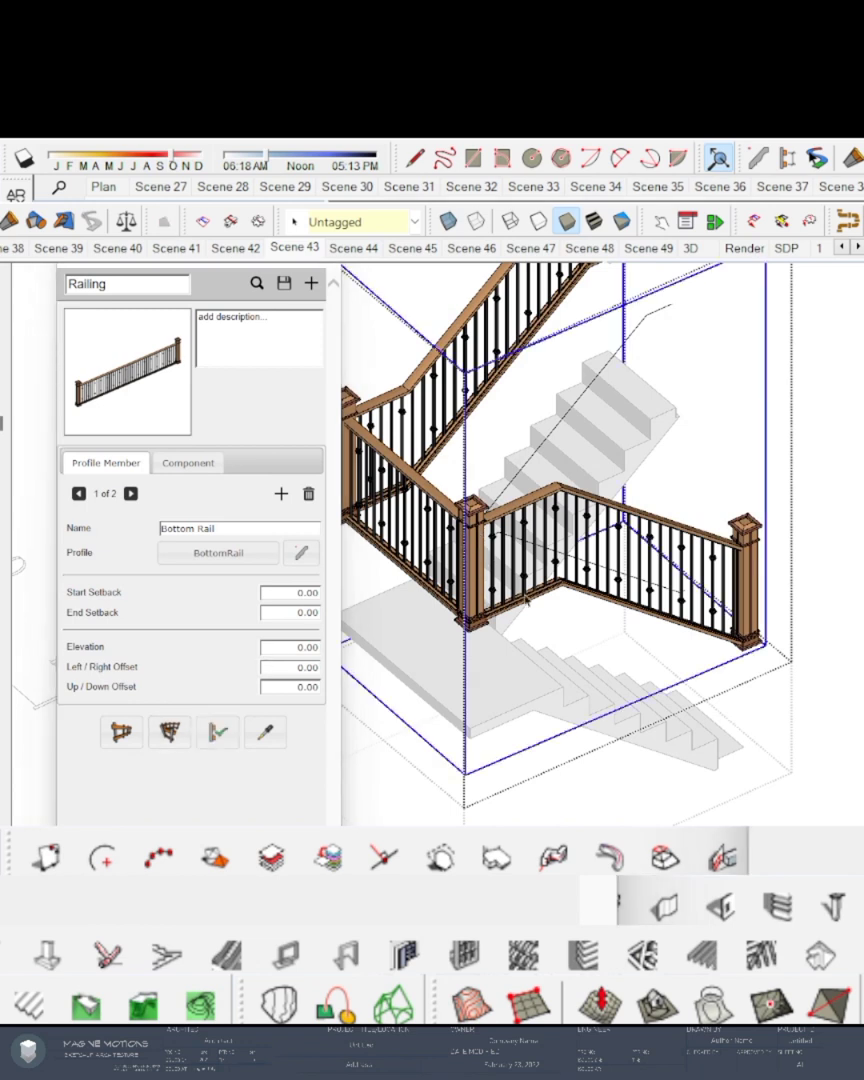
pyautogui.hotkey('shift', 'h')
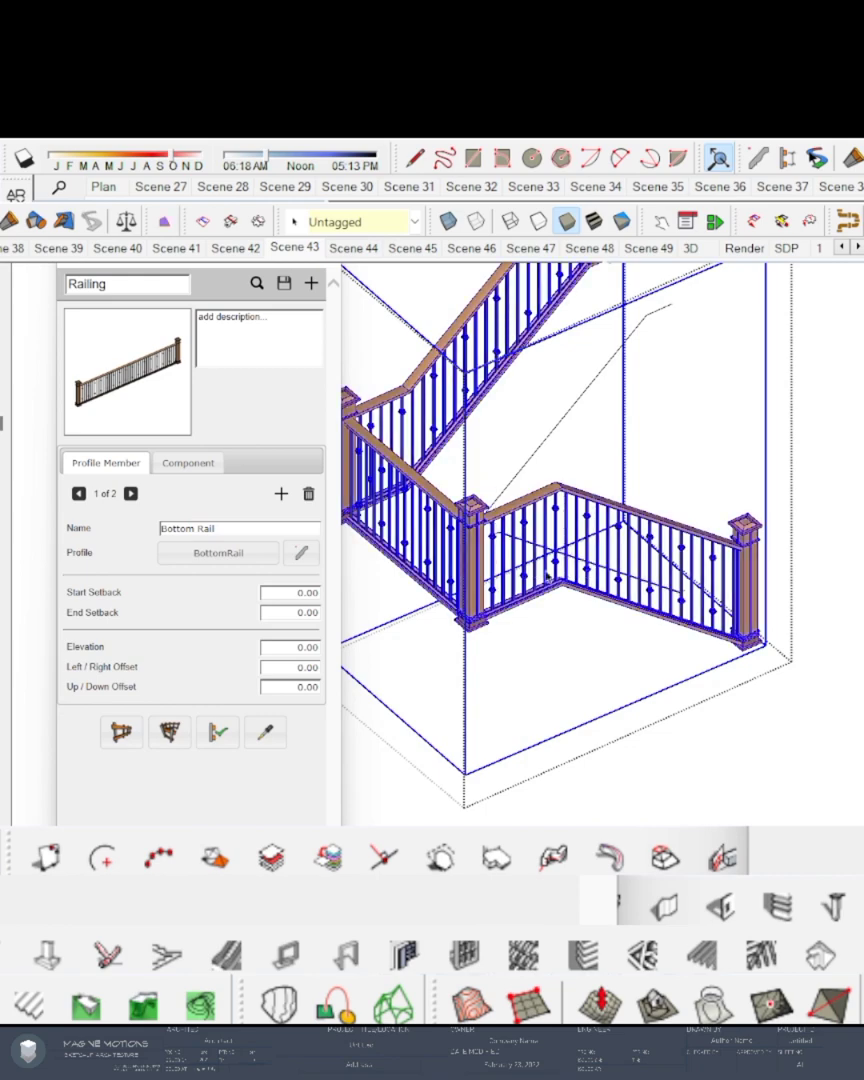
pyautogui.moveTo(438, 466); pyautogui.dragTo(457, 638, button='middle')
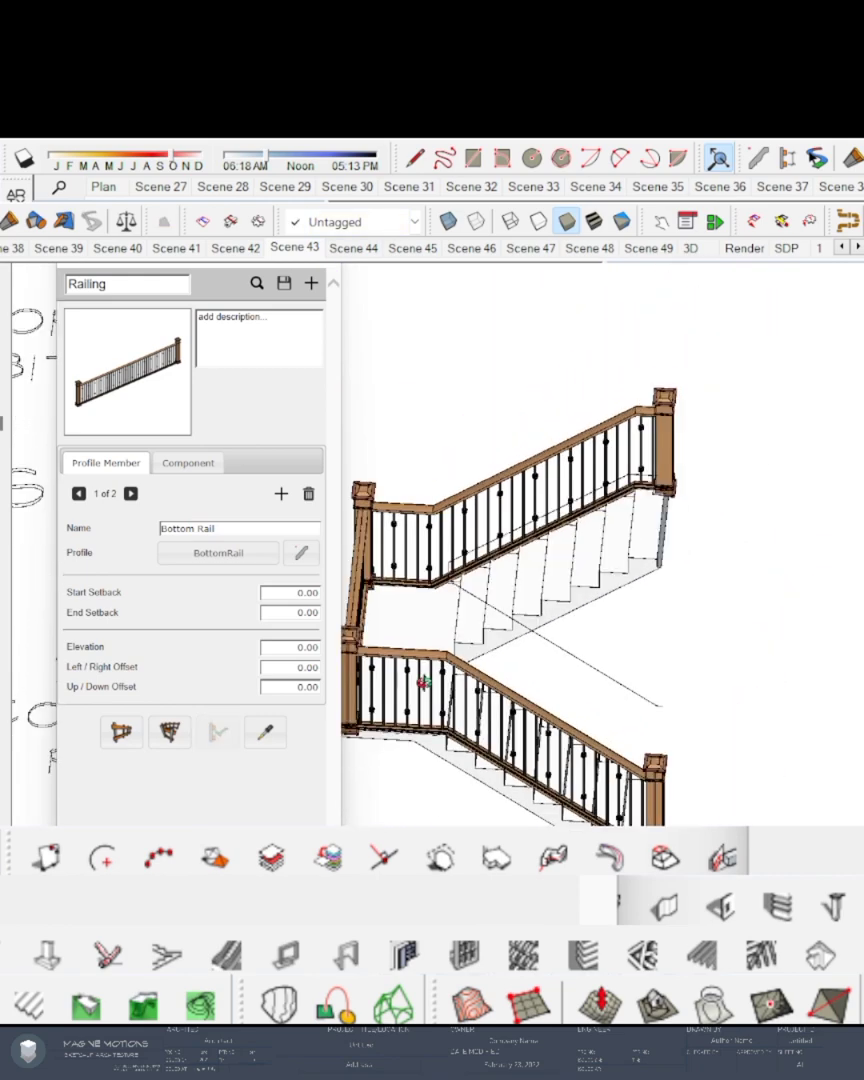
pyautogui.click(434, 528)
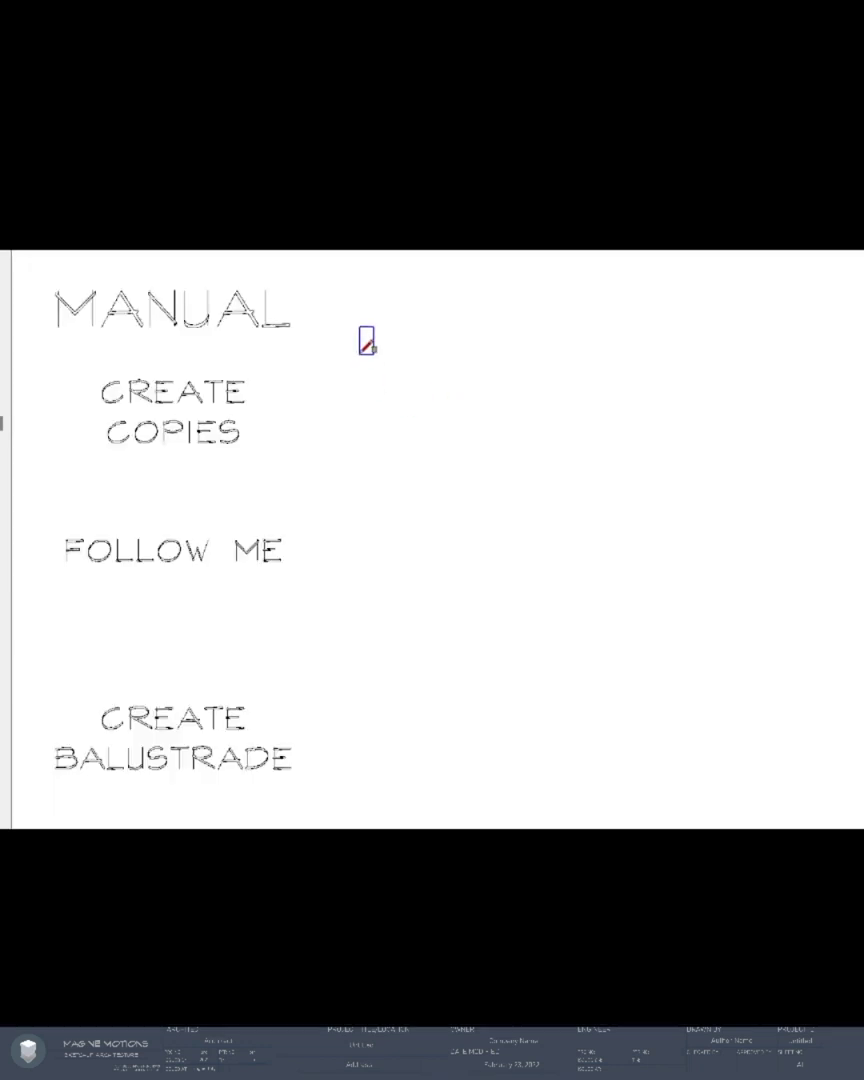
# - Draw a rectangle beside the "CREATE COPIES" text and split it lengthwise with a line through the midpoints of its short sides
pyautogui.click(361, 352)
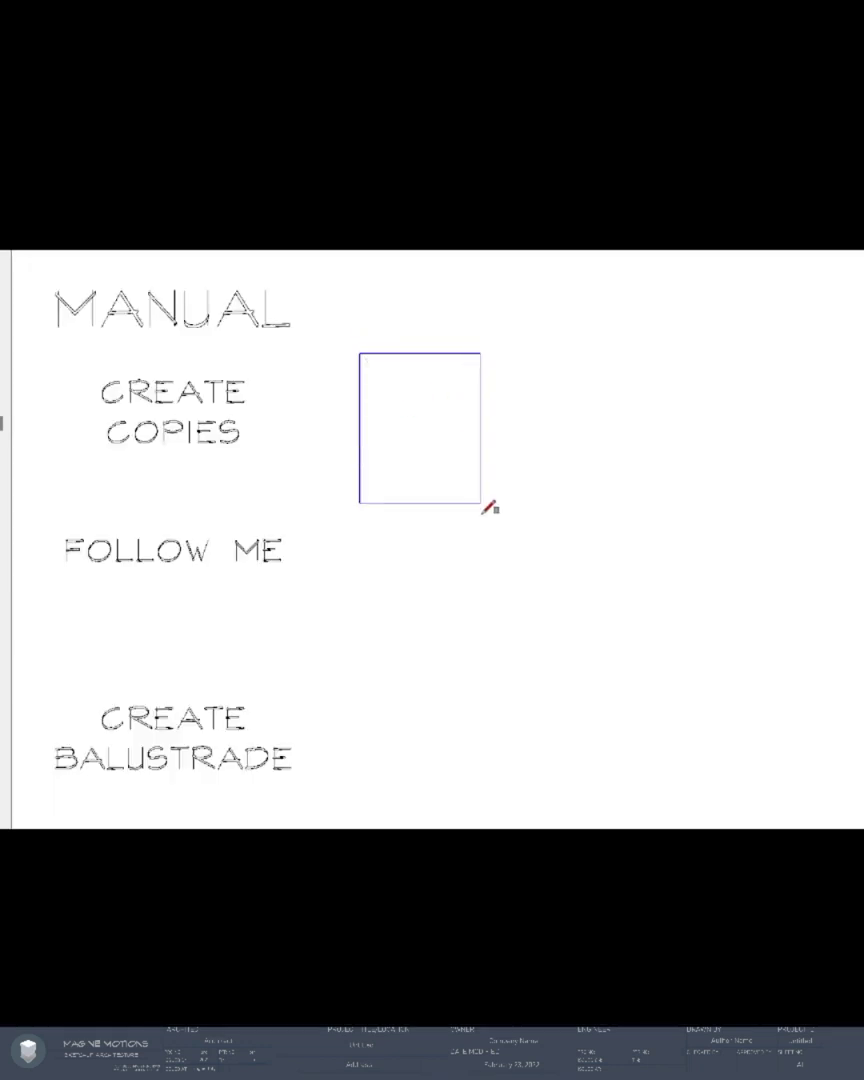
pyautogui.click(618, 527)
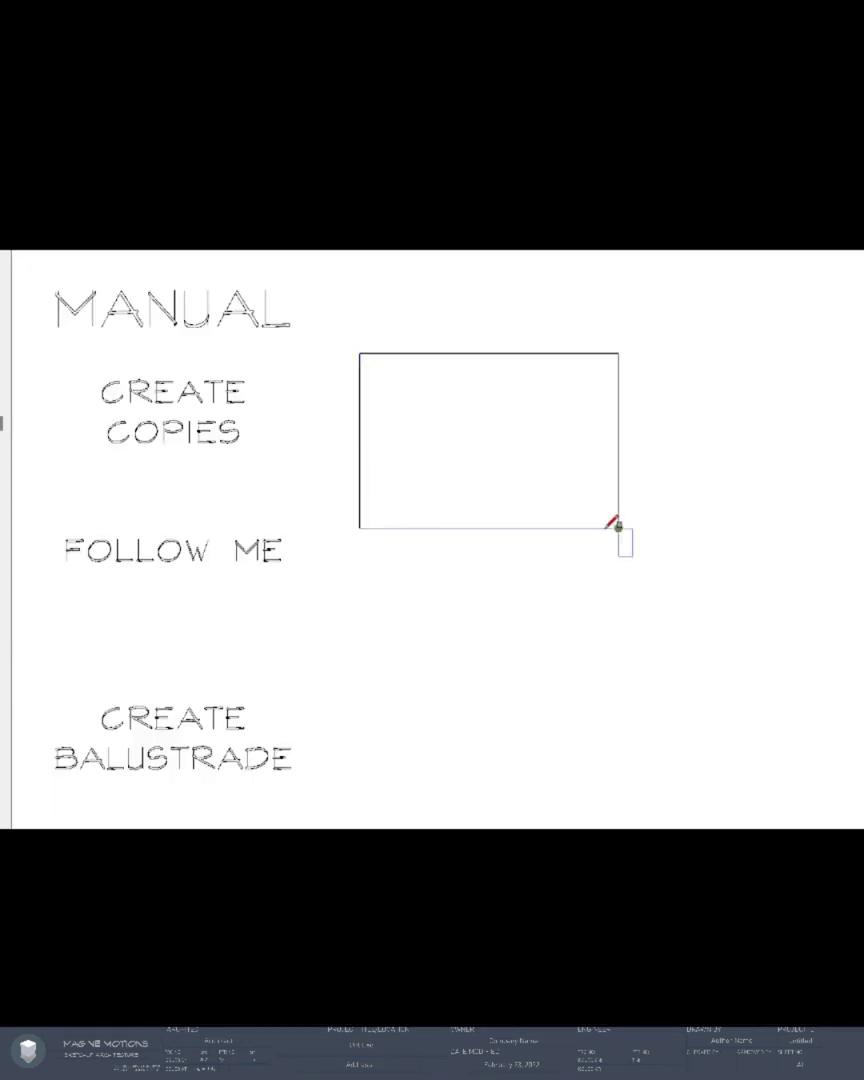
pyautogui.click(360, 440)
pyautogui.click(618, 440)
# - Copy the rectangle's short edge along its length with /7 to divide the flights into treads, and remove the centre line from the landing
pyautogui.moveTo(329, 334); pyautogui.dragTo(414, 578)
pyautogui.click(579, 413)
pyautogui.write('/7')
pyautogui.press('Return')
pyautogui.click(576, 440)
pyautogui.moveTo(567, 413); pyautogui.dragTo(530, 381, button='middle')
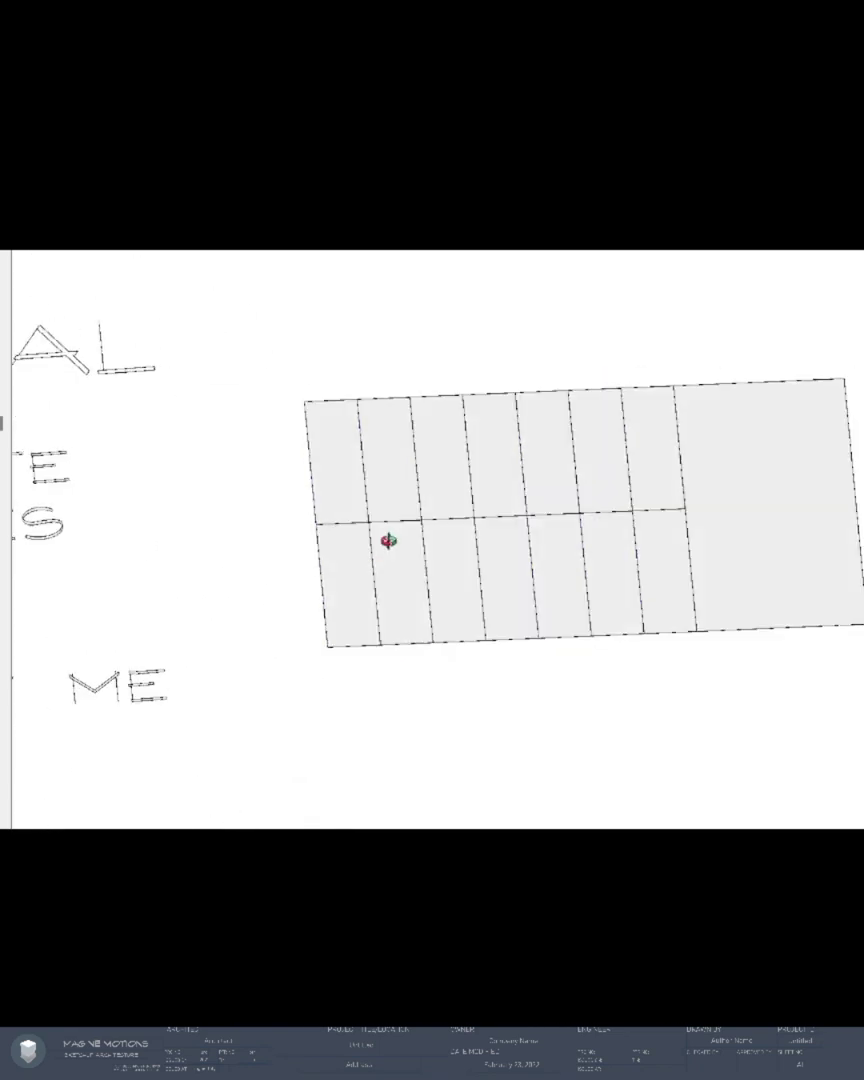
# - Extrude the first tread of the flight nearest the "FOLLOW ME" text upward into a block and select the whole block
pyautogui.press('p')
pyautogui.moveTo(388, 540); pyautogui.dragTo(362, 590, button='middle')
pyautogui.moveTo(362, 590); pyautogui.dragTo(362, 545)
pyautogui.scroll(3, 360, 570)
pyautogui.press('space')
pyautogui.tripleClick(360, 567)
pyautogui.moveTo(362, 572); pyautogui.dragTo(376, 592, button='middle')
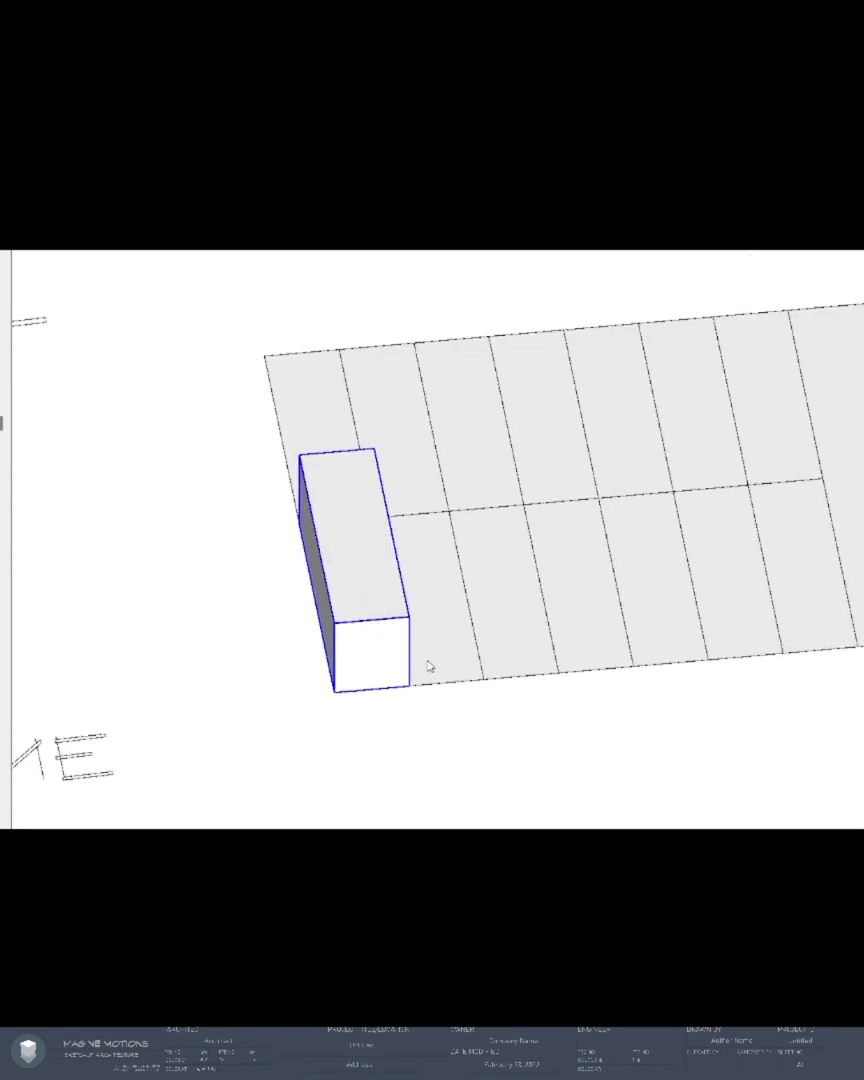
# - Make the tread block a component and copy it up onto the next tread, repeating with x7 to form the lower flight
pyautogui.press('g')
pyautogui.click(430, 710)
pyautogui.keyDown('shift'); pyautogui.moveTo(257, 693); pyautogui.dragTo(181, 697, button='middle'); pyautogui.keyUp('shift')
pyautogui.press('m')
pyautogui.scroll(-2, 275, 663)
pyautogui.press('ctrl')
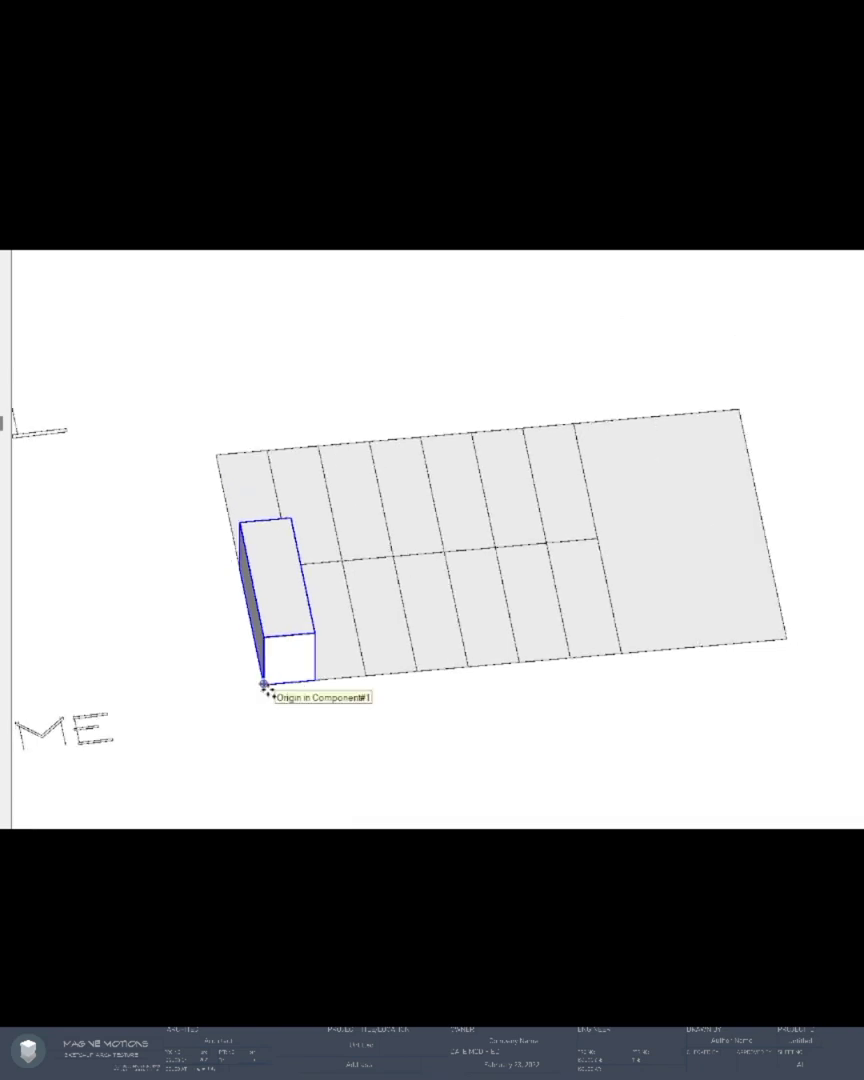
pyautogui.click(263, 684)
pyautogui.write('x7')
pyautogui.press('Return')
# - Make the topmost block unique and scale it in length and width to cover the whole landing area
pyautogui.moveTo(318, 655); pyautogui.dragTo(238, 650, button='middle')
pyautogui.click(425, 497)
pyautogui.rightClick(443, 474)
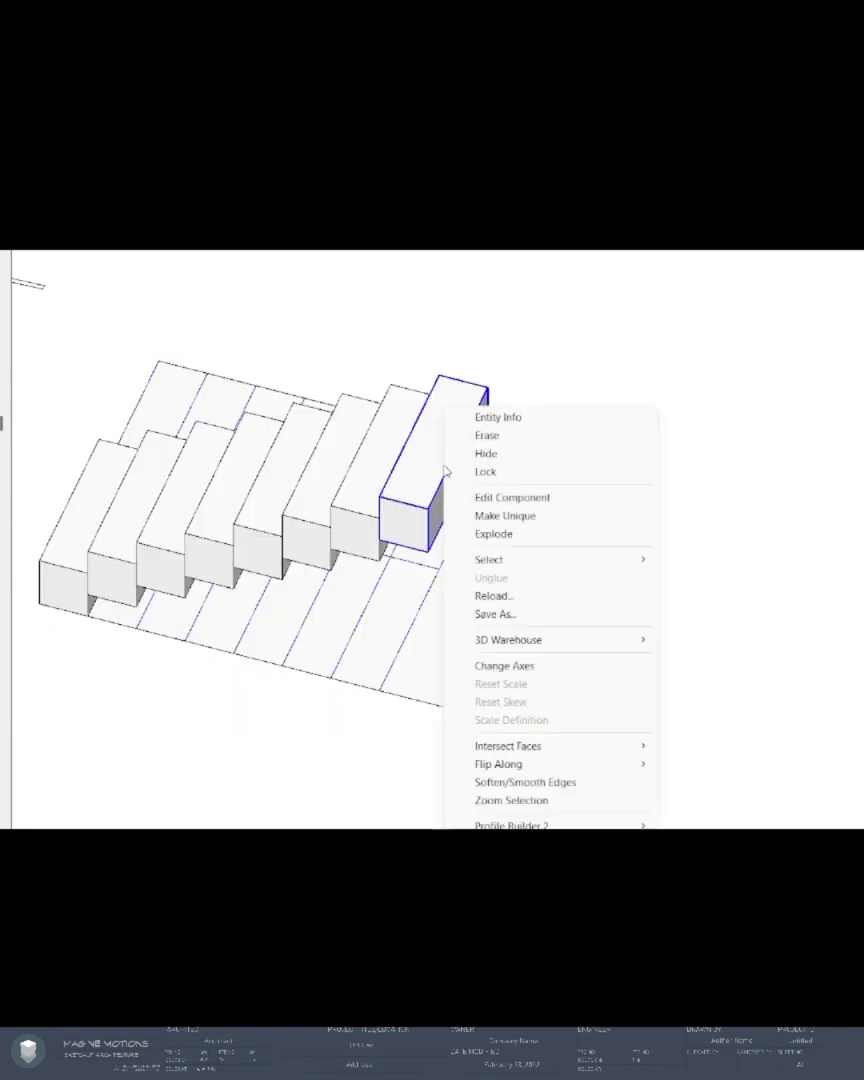
pyautogui.click(505, 515)
pyautogui.press('s')
pyautogui.moveTo(458, 469); pyautogui.dragTo(567, 496)
pyautogui.moveTo(518, 416); pyautogui.dragTo(577, 293)
# - Copy the lower flight's steps upward, flip the copy and place it as the upper flight rising from the landing
pyautogui.press('space')
pyautogui.moveTo(241, 482); pyautogui.dragTo(280, 640, button='middle')
pyautogui.moveTo(145, 453); pyautogui.dragTo(520, 737)
pyautogui.moveTo(520, 700); pyautogui.dragTo(501, 549, button='middle')
pyautogui.press('m')
pyautogui.click(465, 460)
pyautogui.press('ctrl')
pyautogui.click(416, 358)
pyautogui.moveTo(350, 530); pyautogui.dragTo(343, 441, button='middle')
pyautogui.press('f')
pyautogui.click(236, 449)
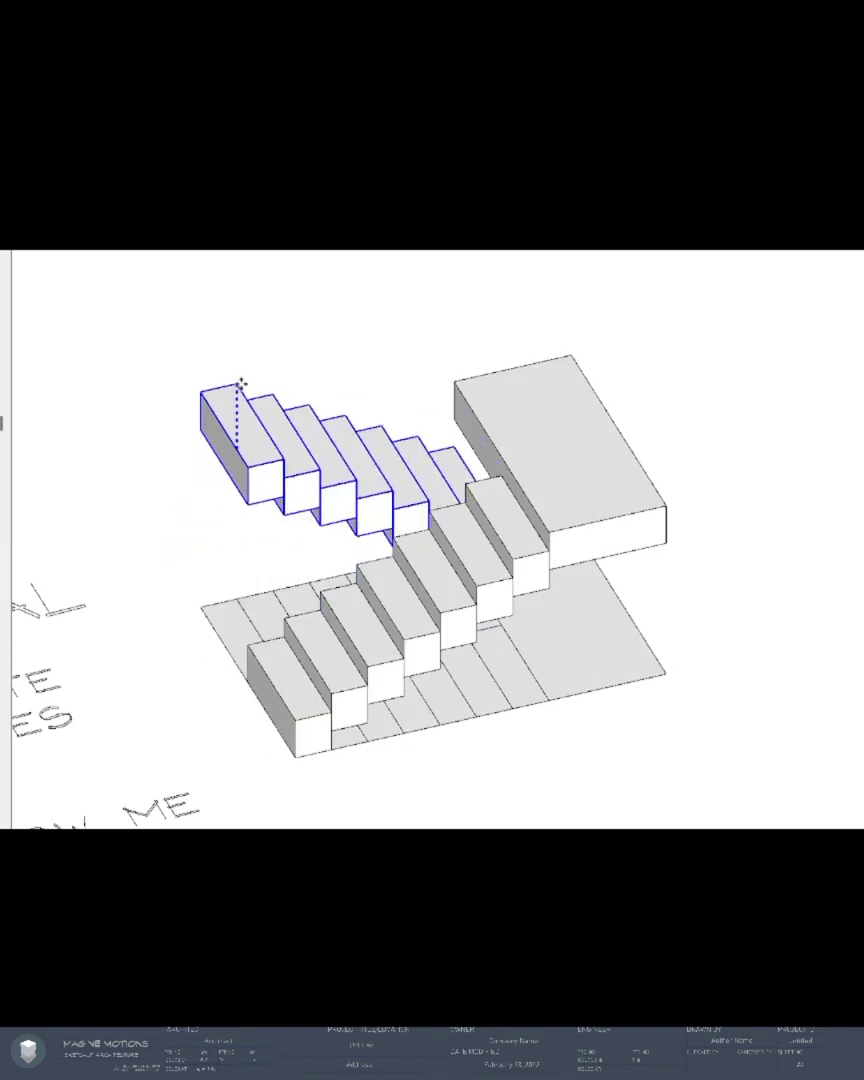
pyautogui.click(502, 436)
# - Edit the step component of the lower flight and raise its bottom rear edge to give the stairs a sloped underside
pyautogui.scroll(3, 498, 470)
pyautogui.scroll(-2, 541, 429)
pyautogui.press('space')
pyautogui.moveTo(473, 586); pyautogui.dragTo(468, 566, button='middle')
pyautogui.scroll(2, 304, 724)
pyautogui.doubleClick(330, 771)
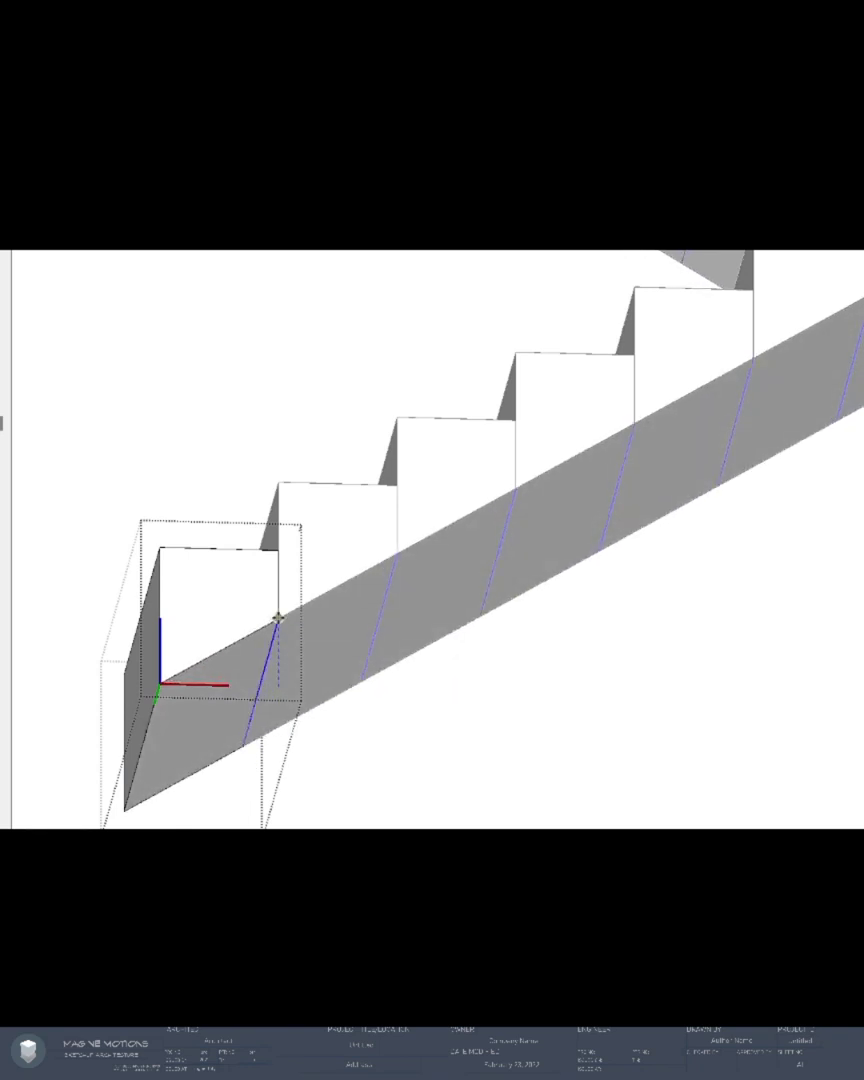
pyautogui.moveTo(276, 682); pyautogui.dragTo(410, 659, button='middle')
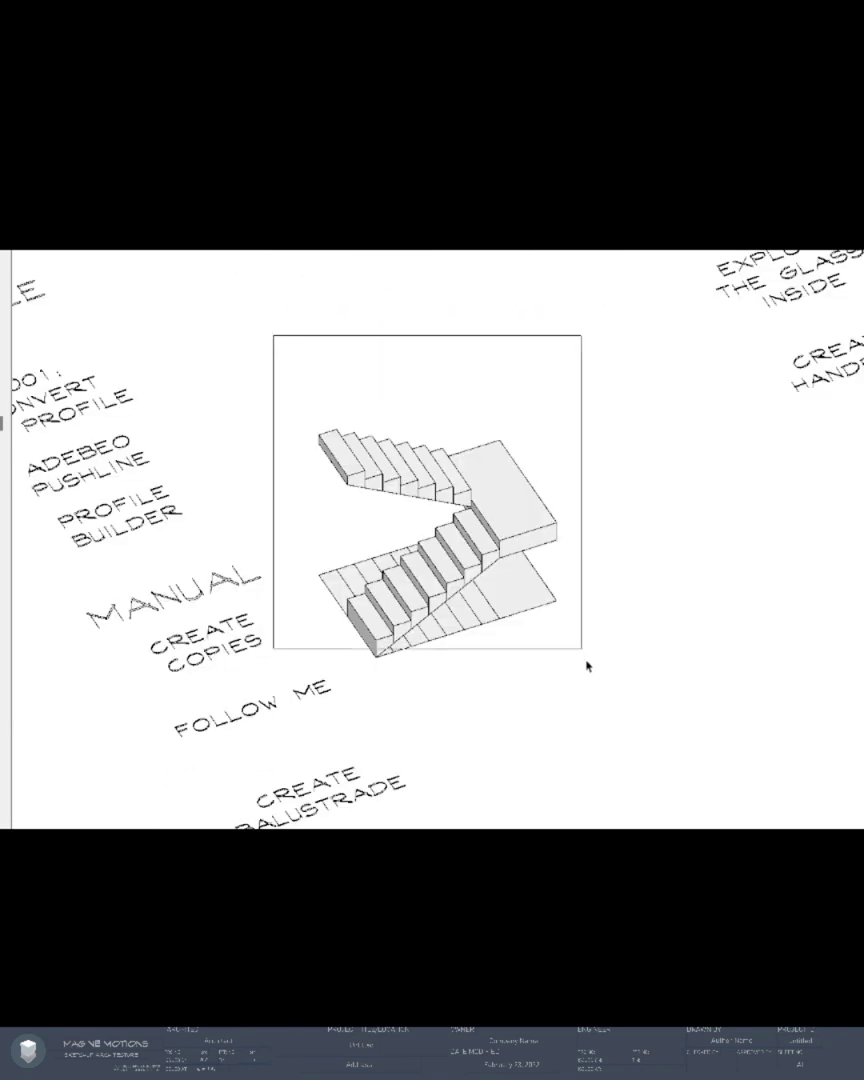
# - Select the complete staircase with its base rectangle, group it and clear the selection
pyautogui.moveTo(572, 684); pyautogui.dragTo(571, 684)
pyautogui.press('g')
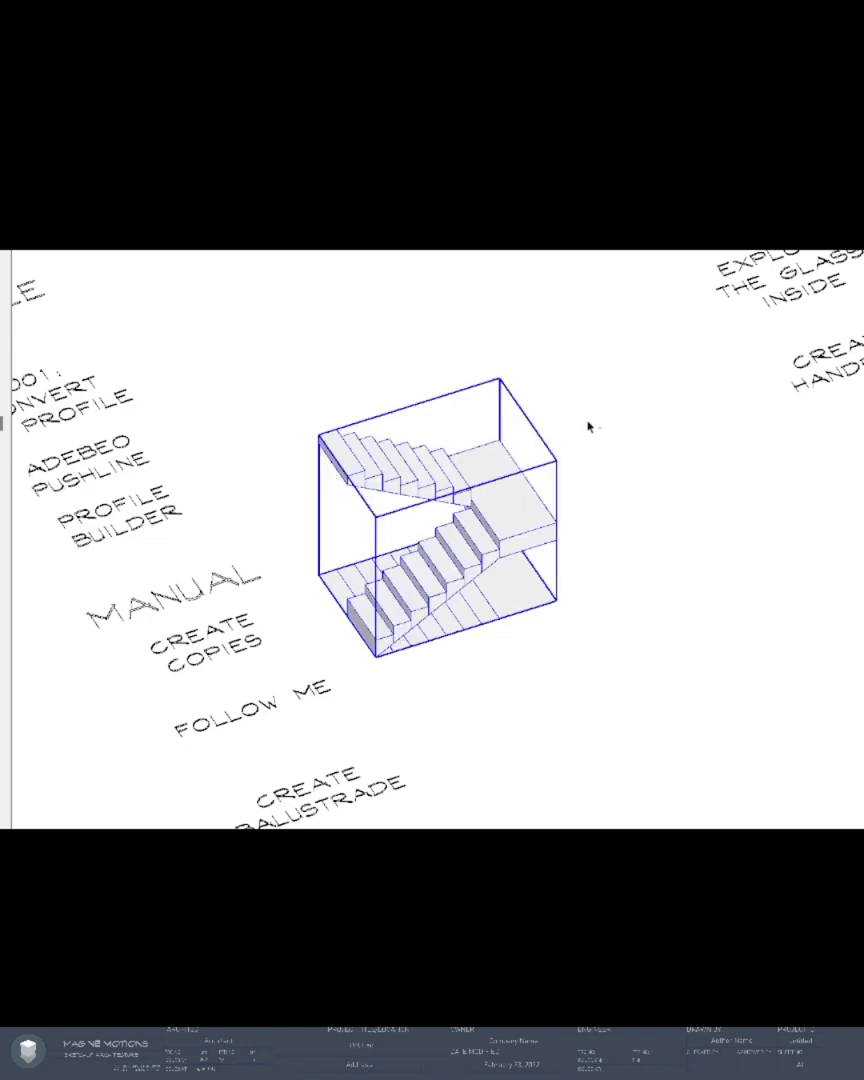
pyautogui.press('Escape')
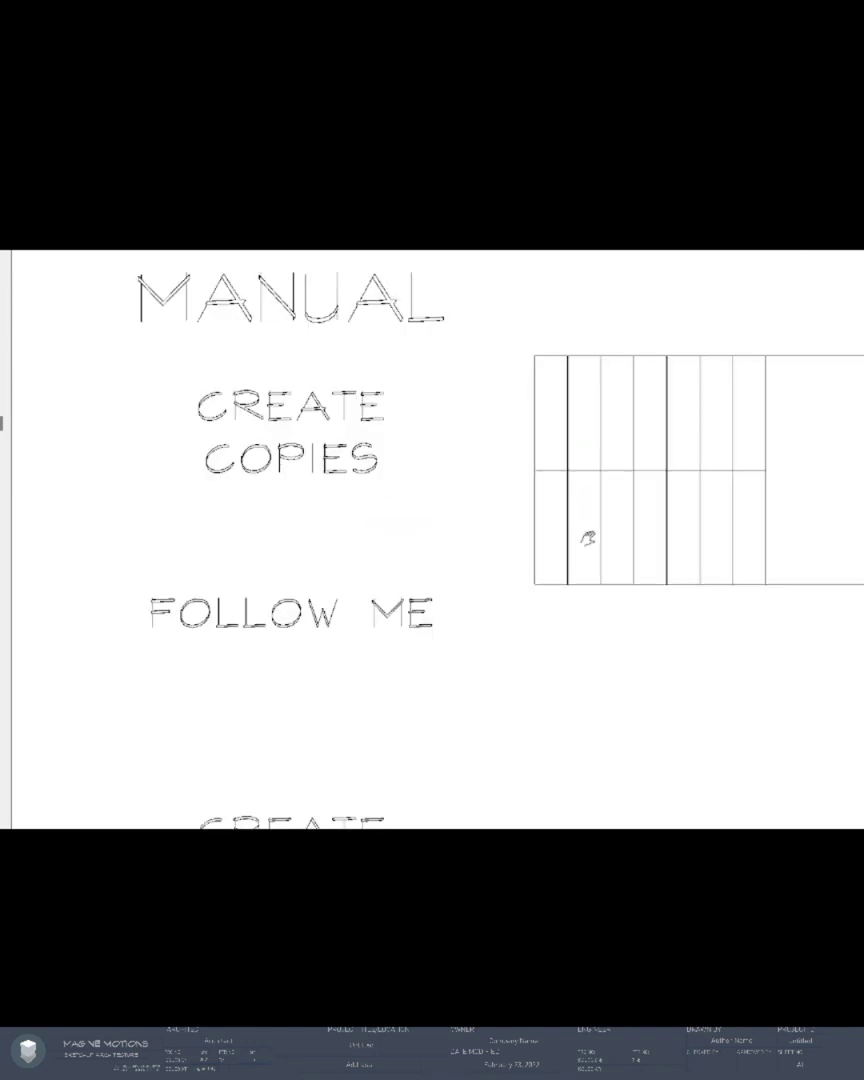
# - Draw a line path along the inner step corners, up the lower flight and back along the upper flight
pyautogui.keyDown('shift'); pyautogui.moveTo(588, 538); pyautogui.dragTo(536, 281, button='middle'); pyautogui.keyUp('shift')
pyautogui.scroll(1, 463, 492)
pyautogui.keyDown('shift'); pyautogui.moveTo(443, 540); pyautogui.dragTo(309, 620, button='middle'); pyautogui.keyUp('shift')
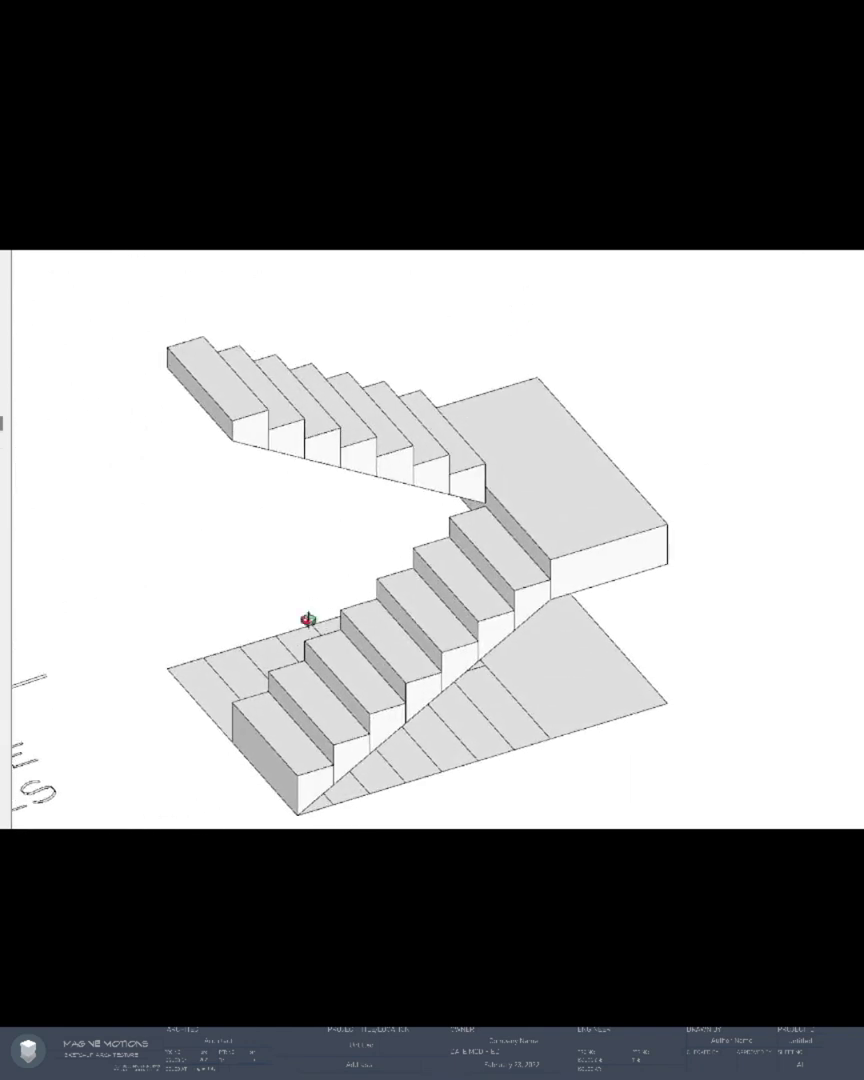
pyautogui.click(234, 702)
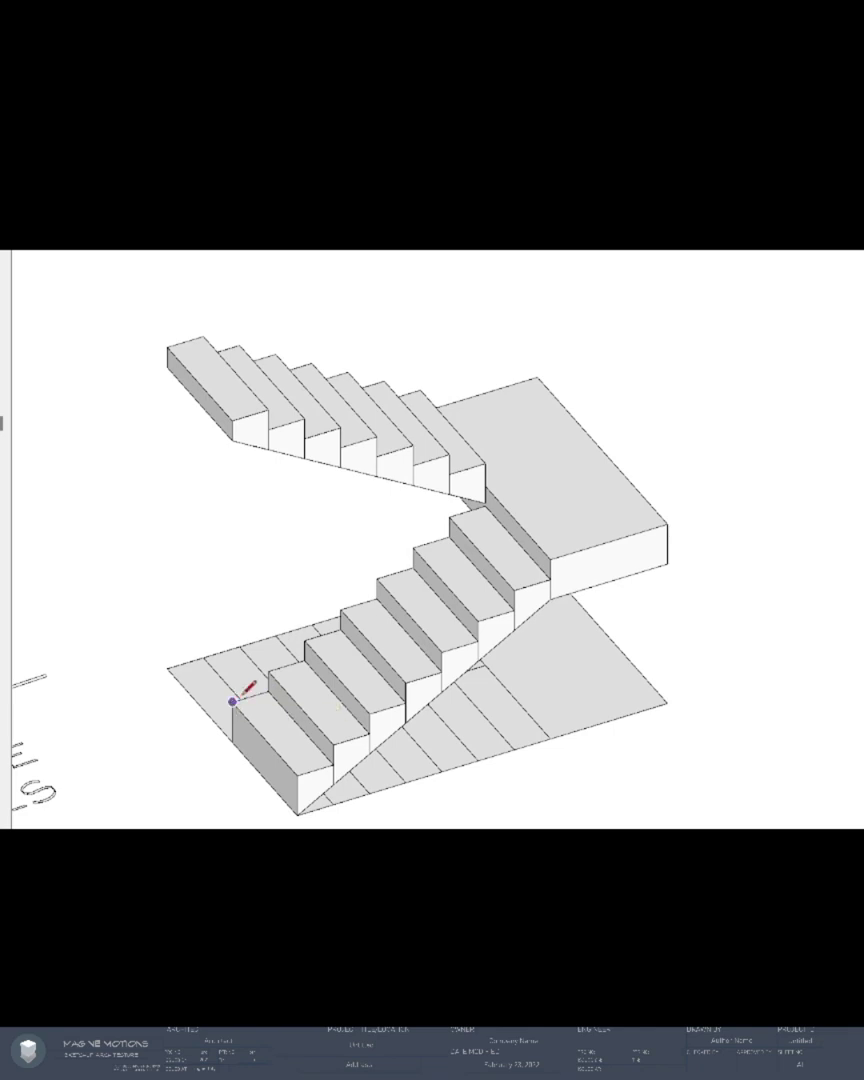
pyautogui.click(486, 486)
pyautogui.click(234, 415)
# - Copy the path straight up to handrail height and select the short vertical line at the copy's upper end for removal
pyautogui.scroll(2, 234, 415)
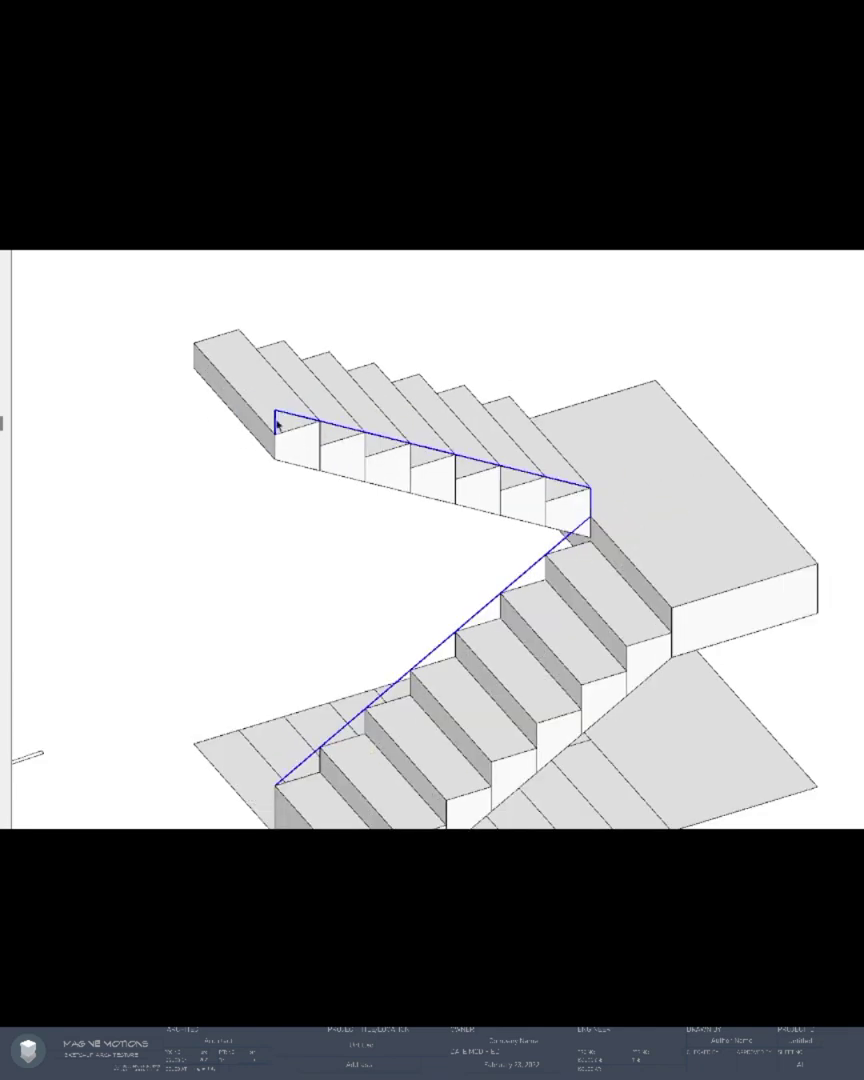
pyautogui.click(274, 408)
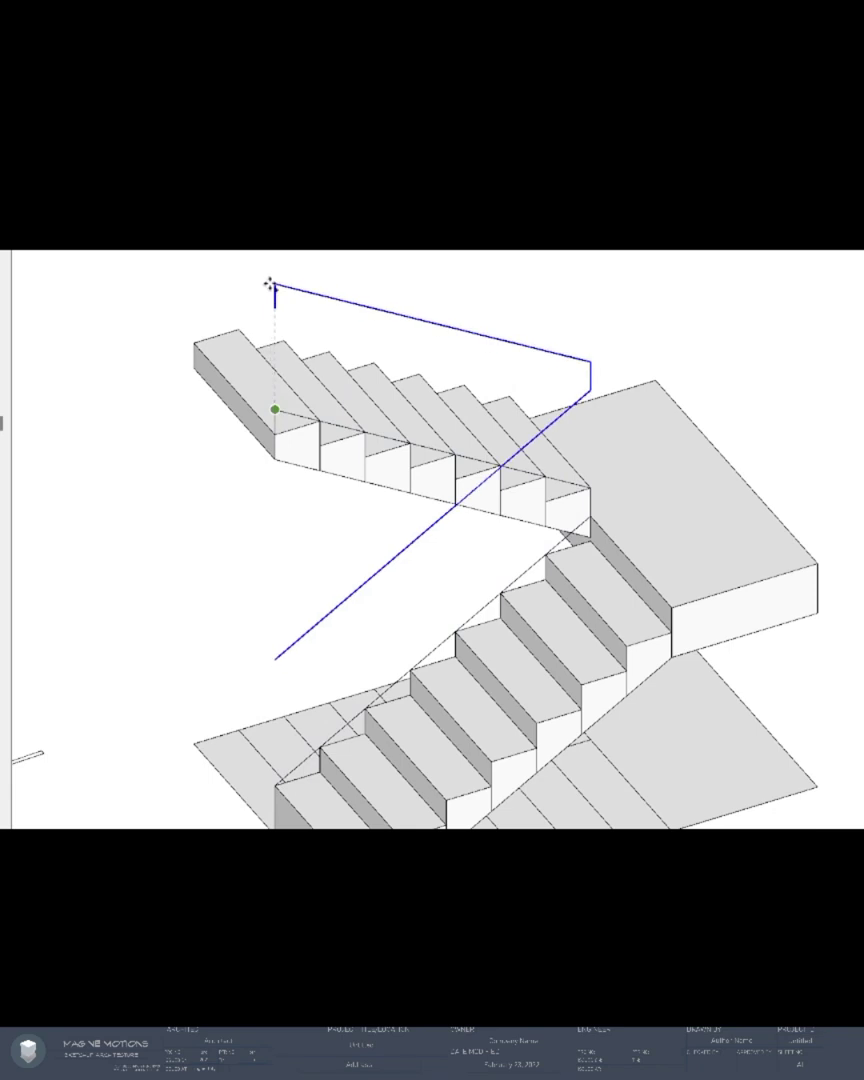
pyautogui.click(269, 284)
pyautogui.click(275, 300)
# - Draw a small upright rectangle at the lower end of the raised path as the handrail profile
pyautogui.press('r')
pyautogui.scroll(3, 278, 680)
pyautogui.click(273, 646)
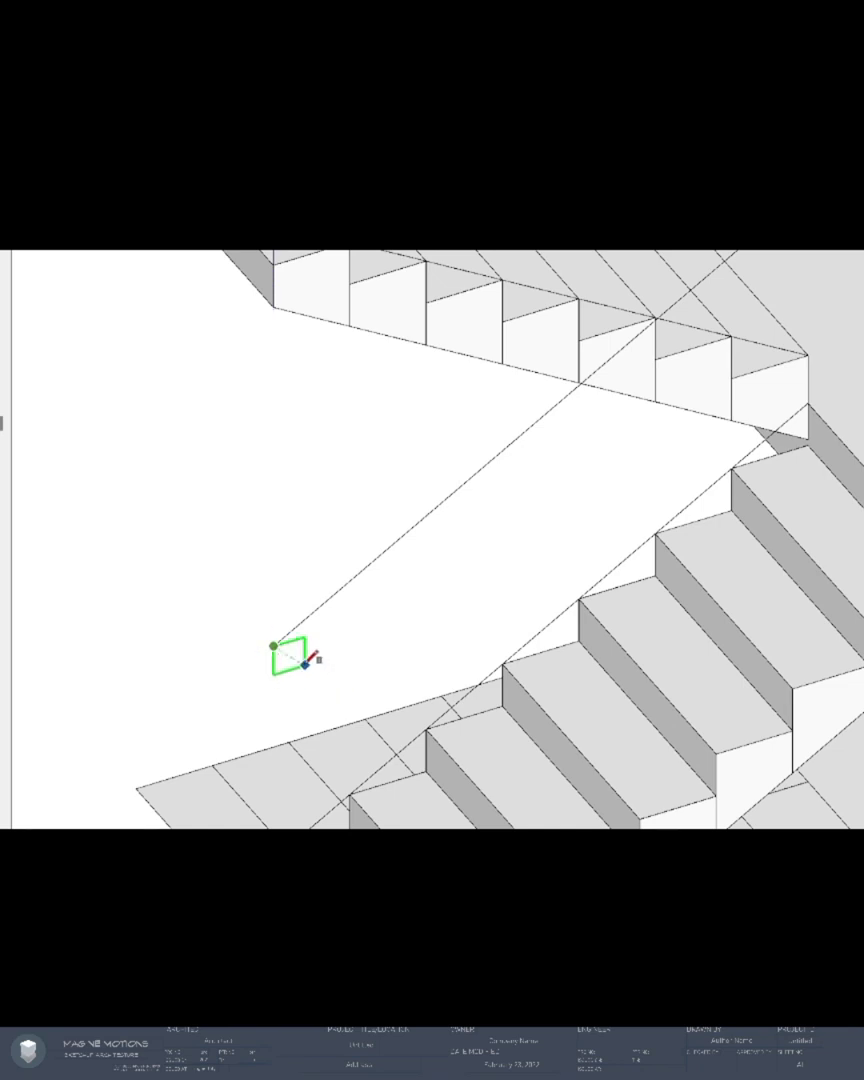
pyautogui.scroll(3, 280, 685)
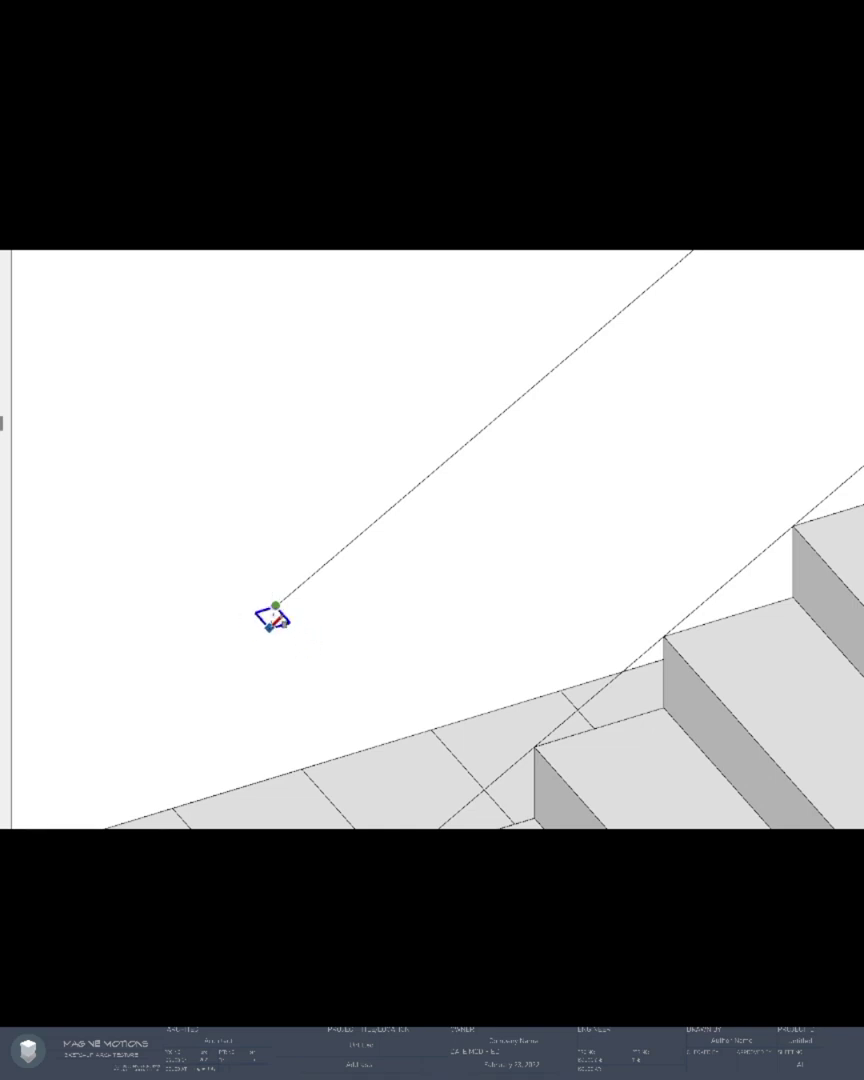
pyautogui.click(271, 627)
pyautogui.scroll(-3, 273, 620)
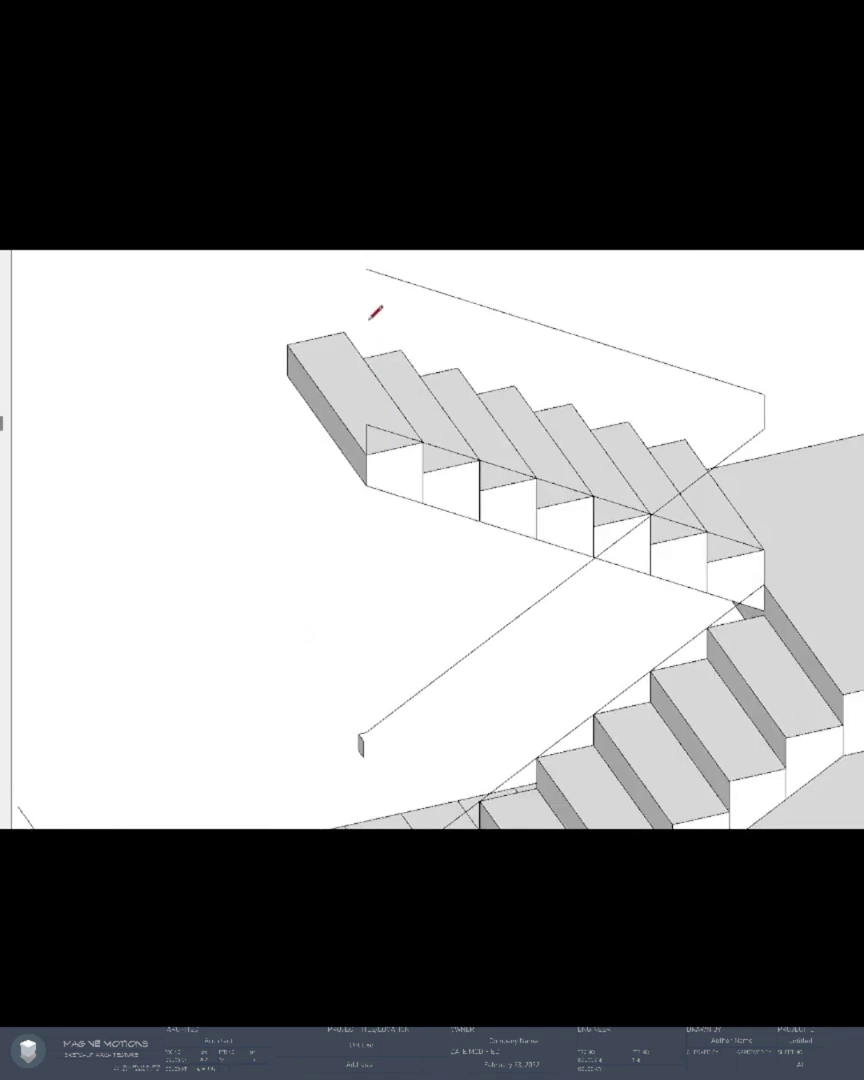
# - Select the raised path without the rectangle and sweep the profile along it with Follow Me to form the handrail
pyautogui.tripleClick(390, 718)
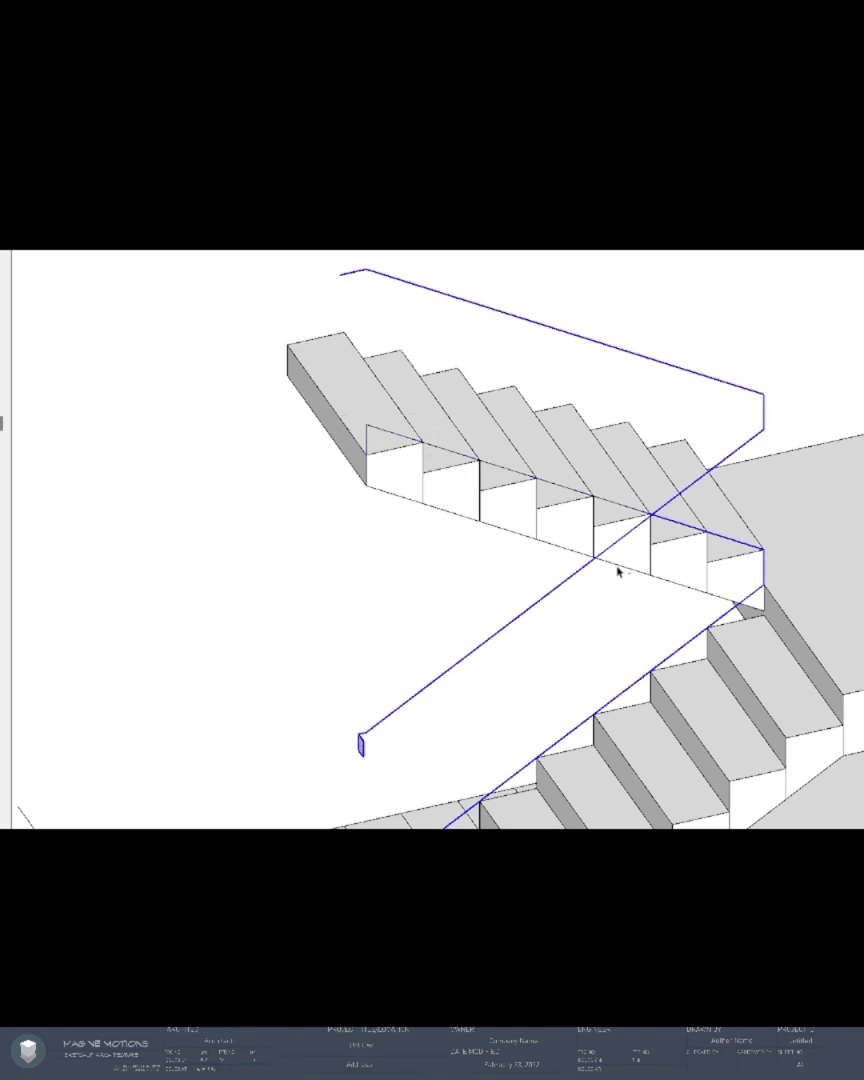
pyautogui.scroll(-1, 618, 570)
pyautogui.scroll(2, 420, 750)
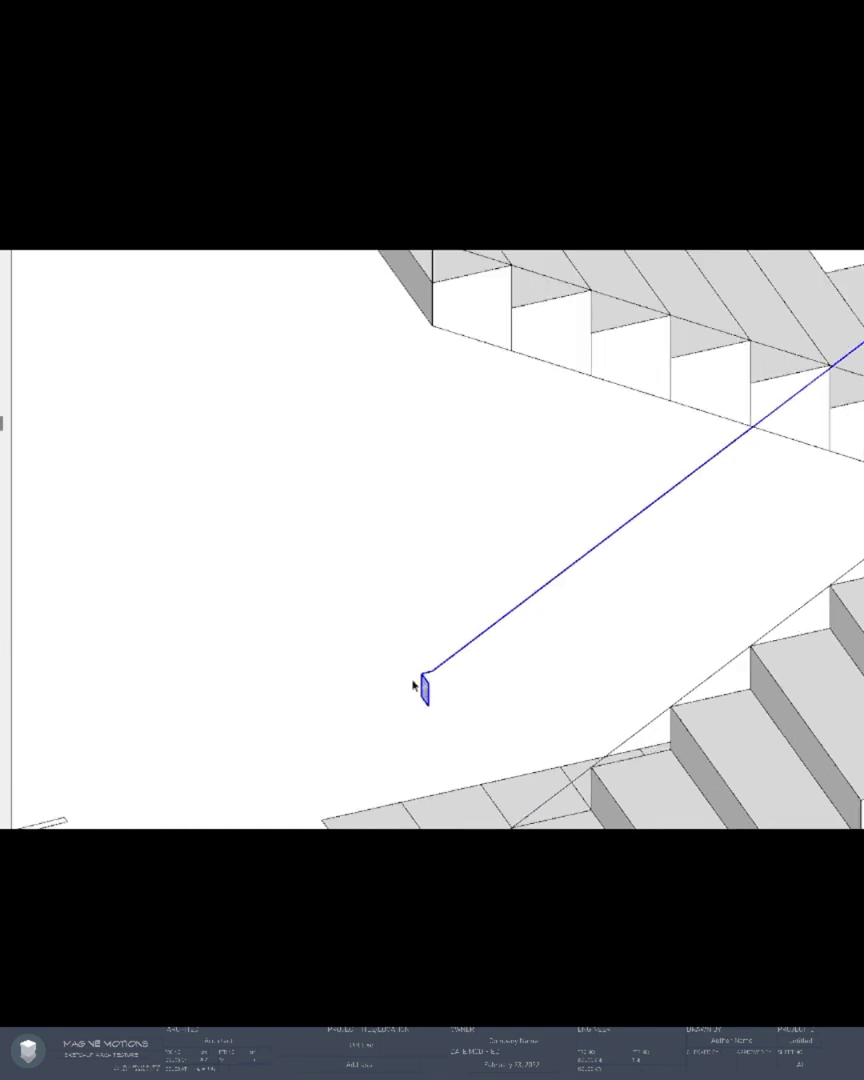
pyautogui.keyDown('shift'); pyautogui.moveTo(391, 654); pyautogui.dragTo(434, 765); pyautogui.keyUp('shift')
pyautogui.scroll(2, 445, 680)
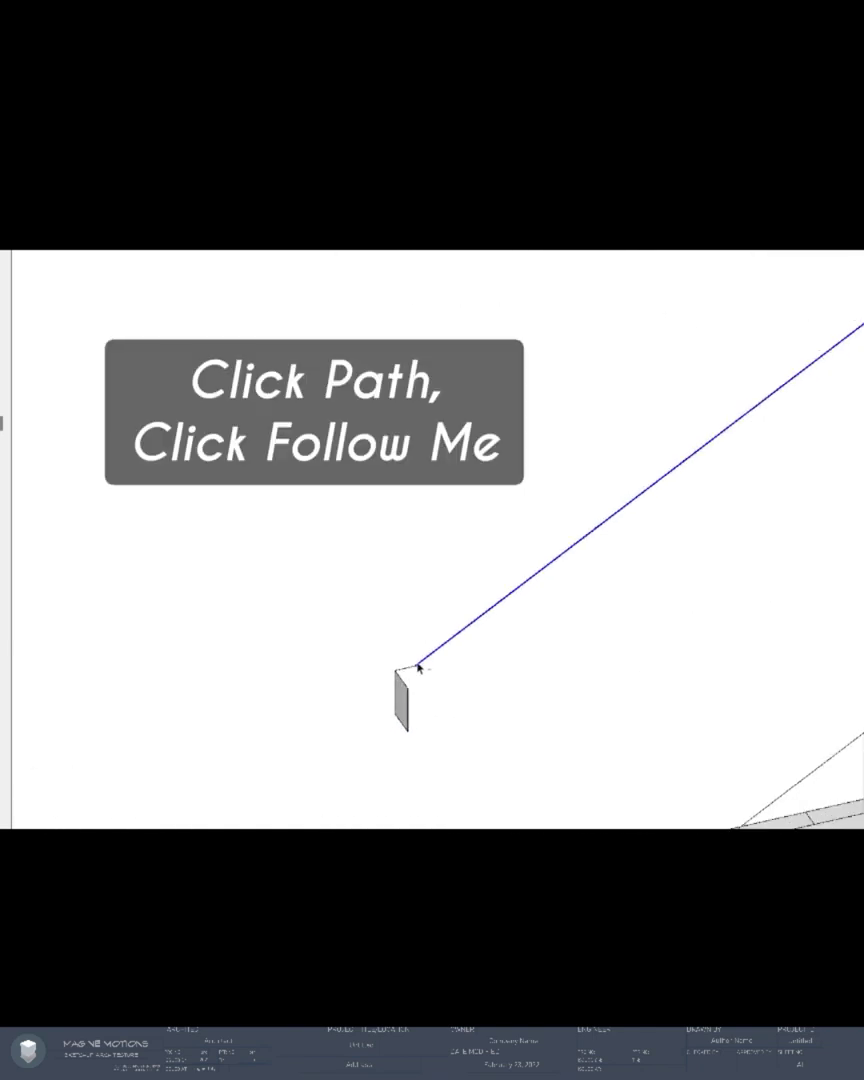
pyautogui.hotkey('shift', 'f')
pyautogui.click(401, 702)
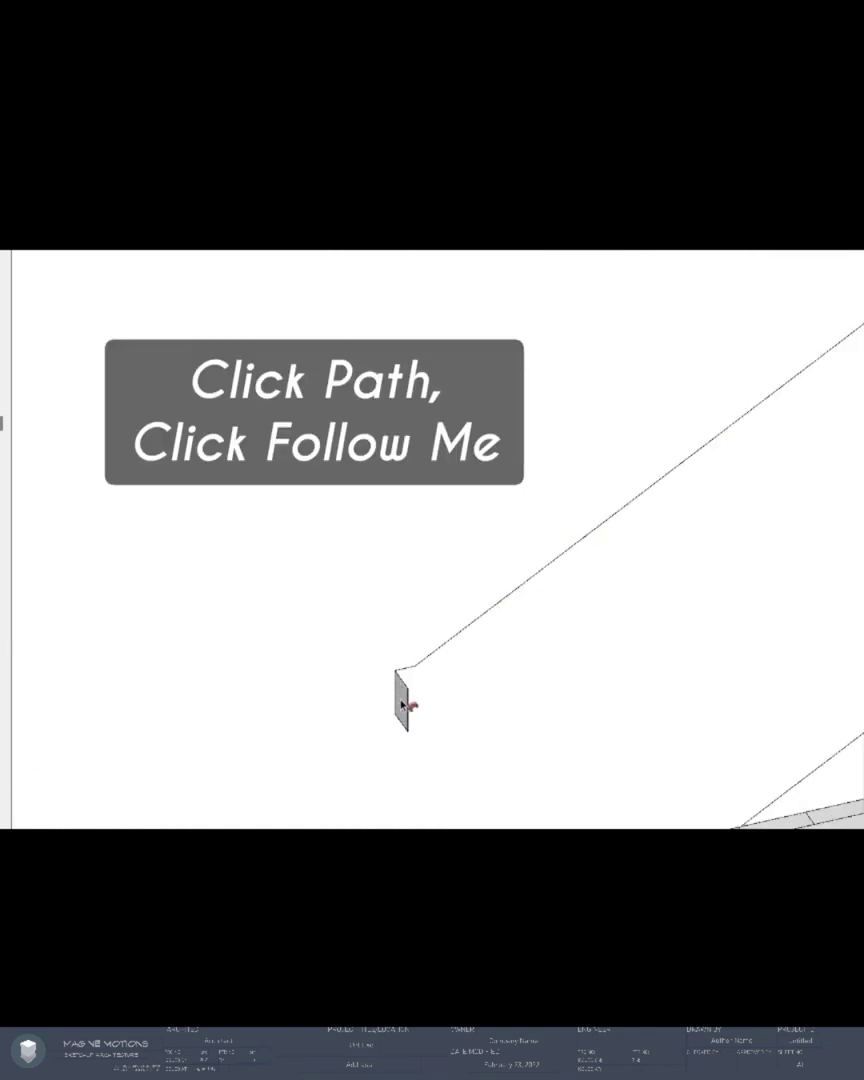
pyautogui.scroll(-5, 401, 702)
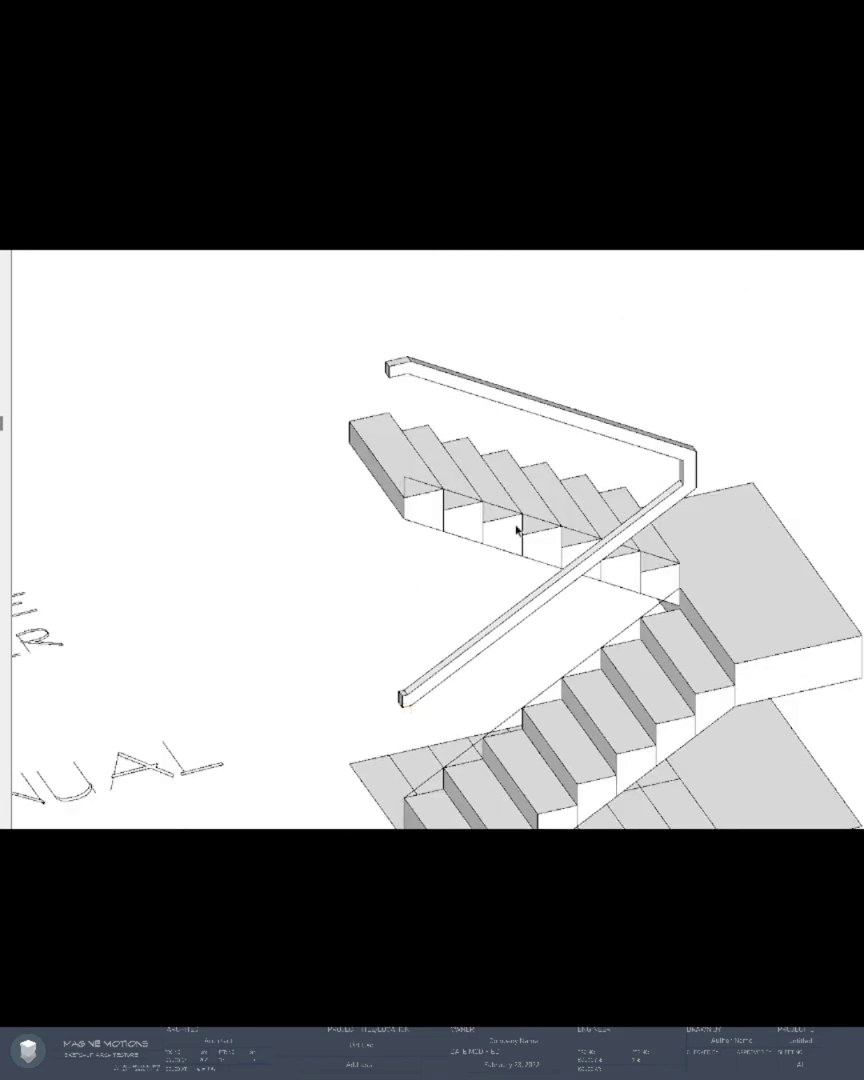
# - Copy the handrail group straight down toward the treads and make the copy a component
pyautogui.moveTo(517, 530)
pyautogui.mouseDown(button='middle')
pyautogui.moveTo(360, 536)
pyautogui.moveTo(654, 509)
pyautogui.moveTo(304, 509)
pyautogui.moveTo(249, 524)
pyautogui.moveTo(277, 508)
pyautogui.mouseUp(button='middle')
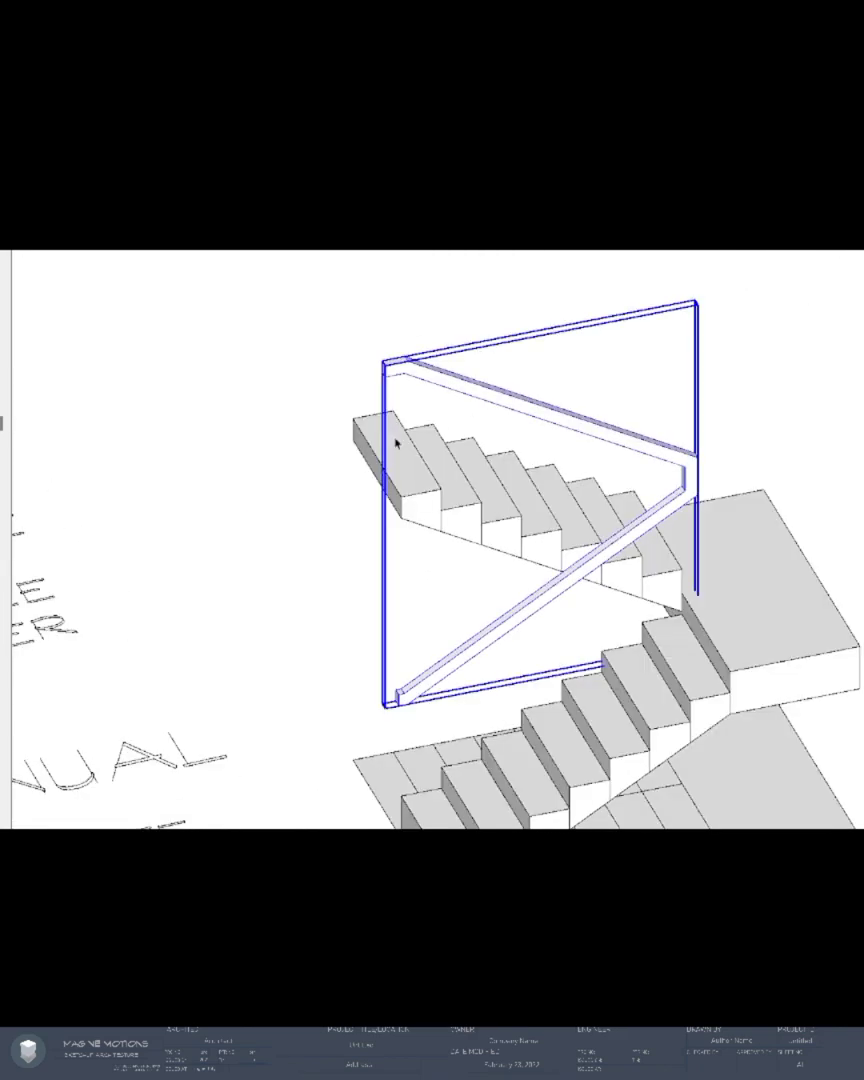
pyautogui.press('m')
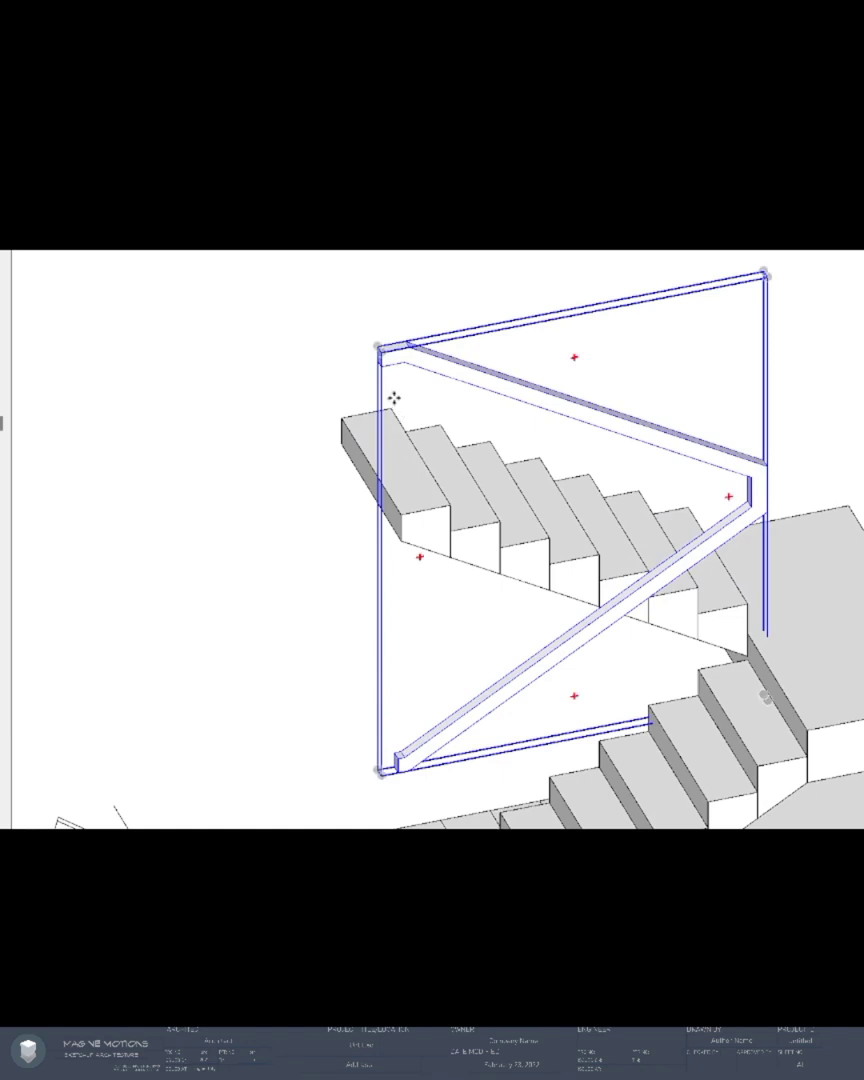
pyautogui.click(400, 400)
pyautogui.press('ctrl')
pyautogui.scroll(2, 413, 415)
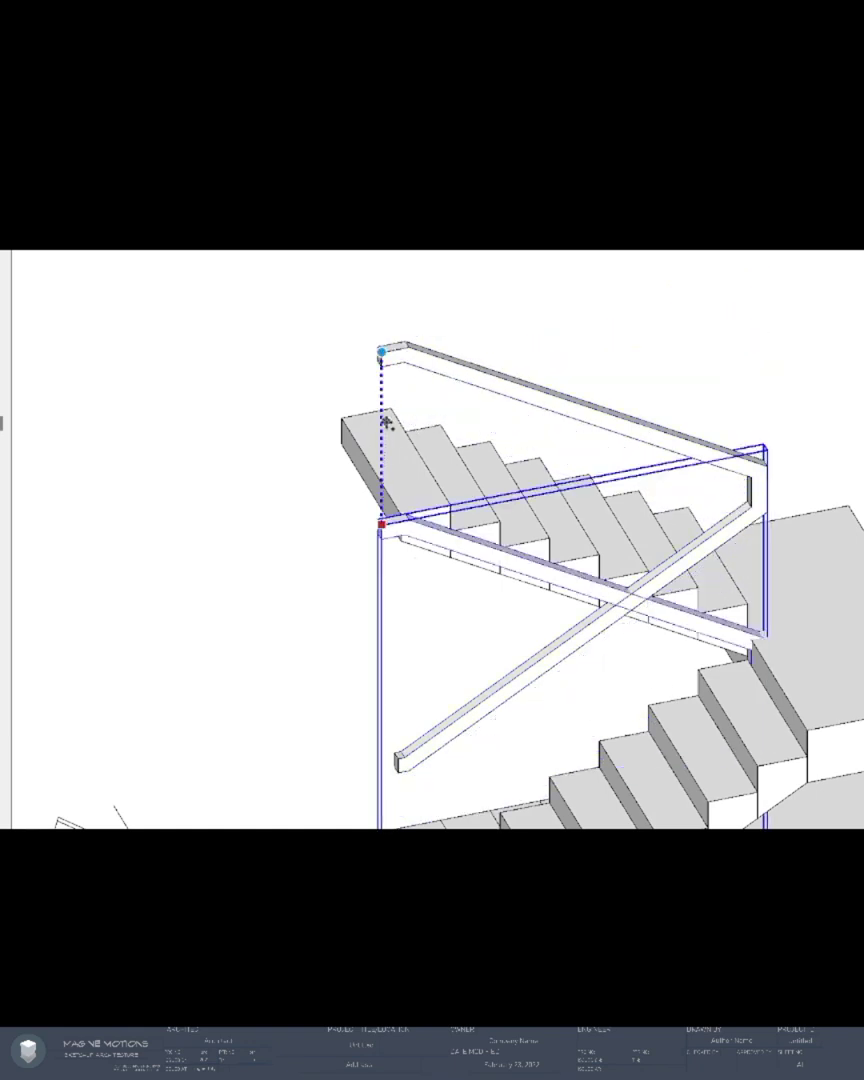
pyautogui.click(386, 422)
pyautogui.rightClick(404, 514)
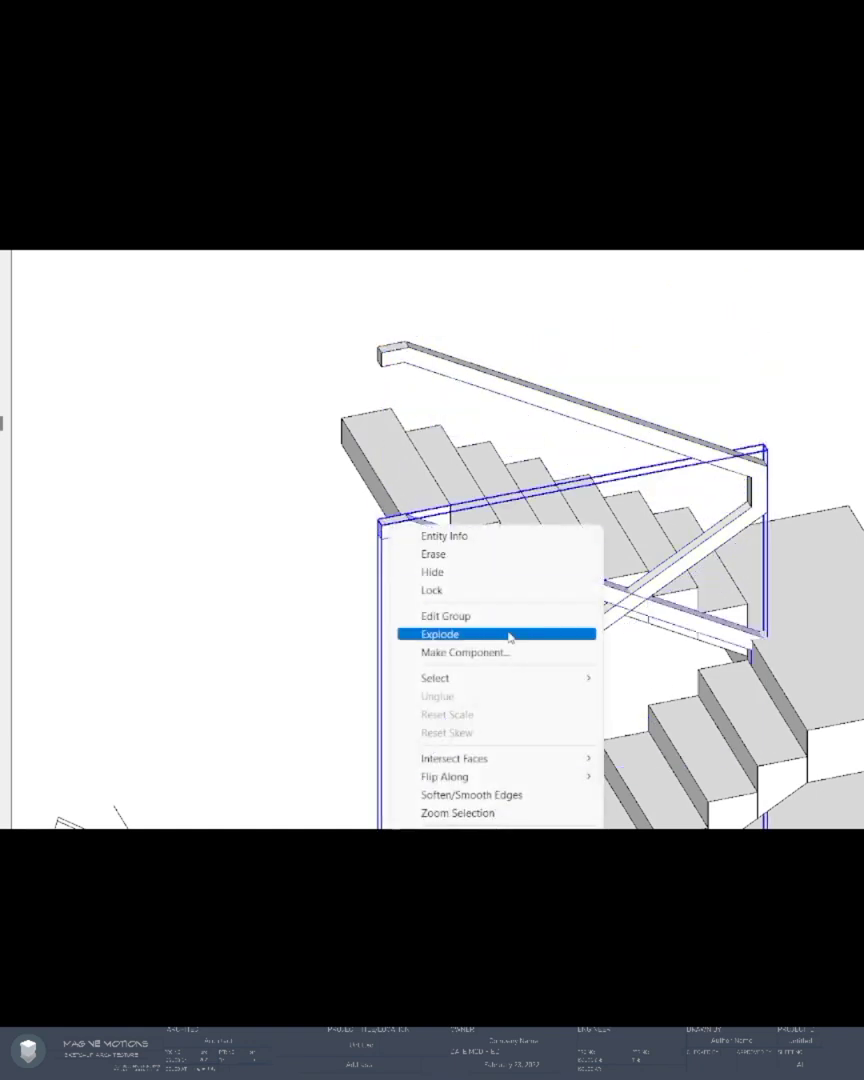
pyautogui.click(500, 655)
pyautogui.press('Return')
# - Move the copied rail vertically so it runs just above the treads
pyautogui.keyDown('shift'); pyautogui.moveTo(486, 596); pyautogui.dragTo(465, 425, button='middle'); pyautogui.keyUp('shift')
pyautogui.press('m')
pyautogui.click(464, 428)
pyautogui.scroll(-1, 655, 572)
pyautogui.scroll(2, 521, 443)
pyautogui.click(521, 446)
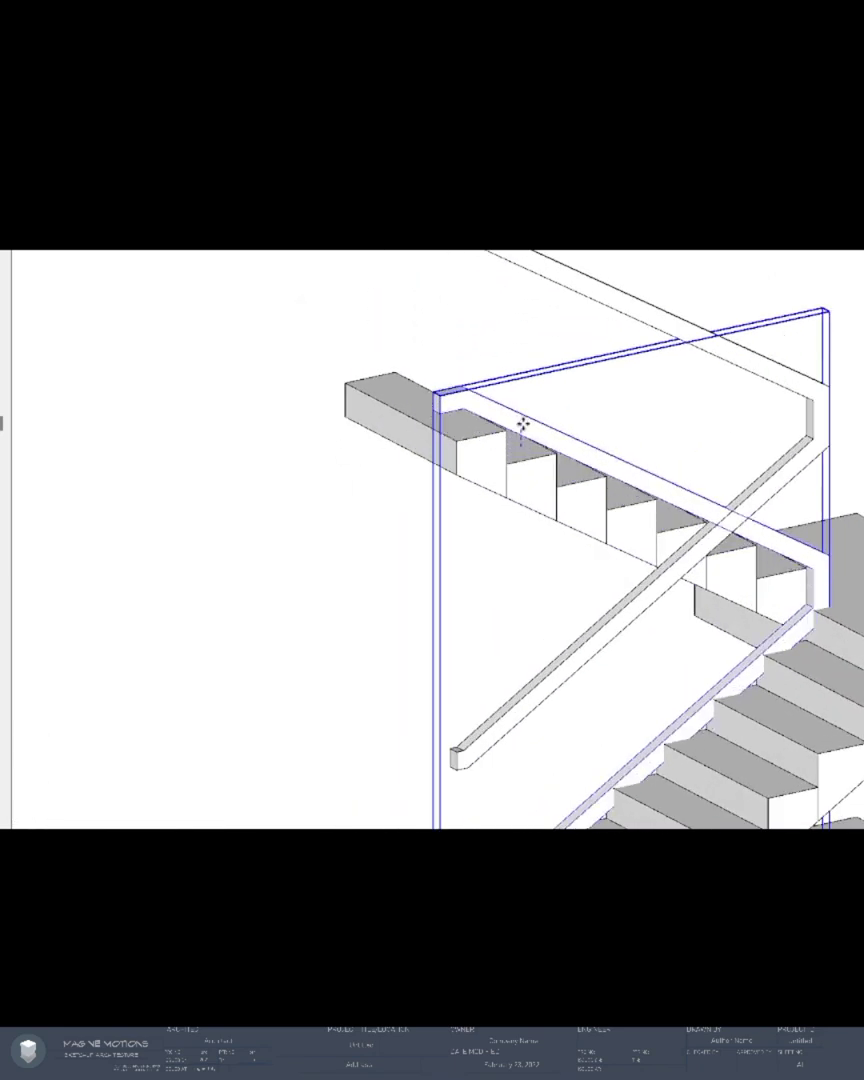
pyautogui.click(521, 403)
# - Copy the lower rail up to just below the handrail and divide the distance into evenly spaced intermediate rails
pyautogui.scroll(-2, 591, 465)
pyautogui.keyDown('shift'); pyautogui.moveTo(591, 465); pyautogui.dragTo(537, 530, button='middle'); pyautogui.keyUp('shift')
pyautogui.moveTo(537, 530); pyautogui.dragTo(538, 543, button='middle')
pyautogui.scroll(1, 499, 505)
pyautogui.click(500, 487)
pyautogui.press('ctrl')
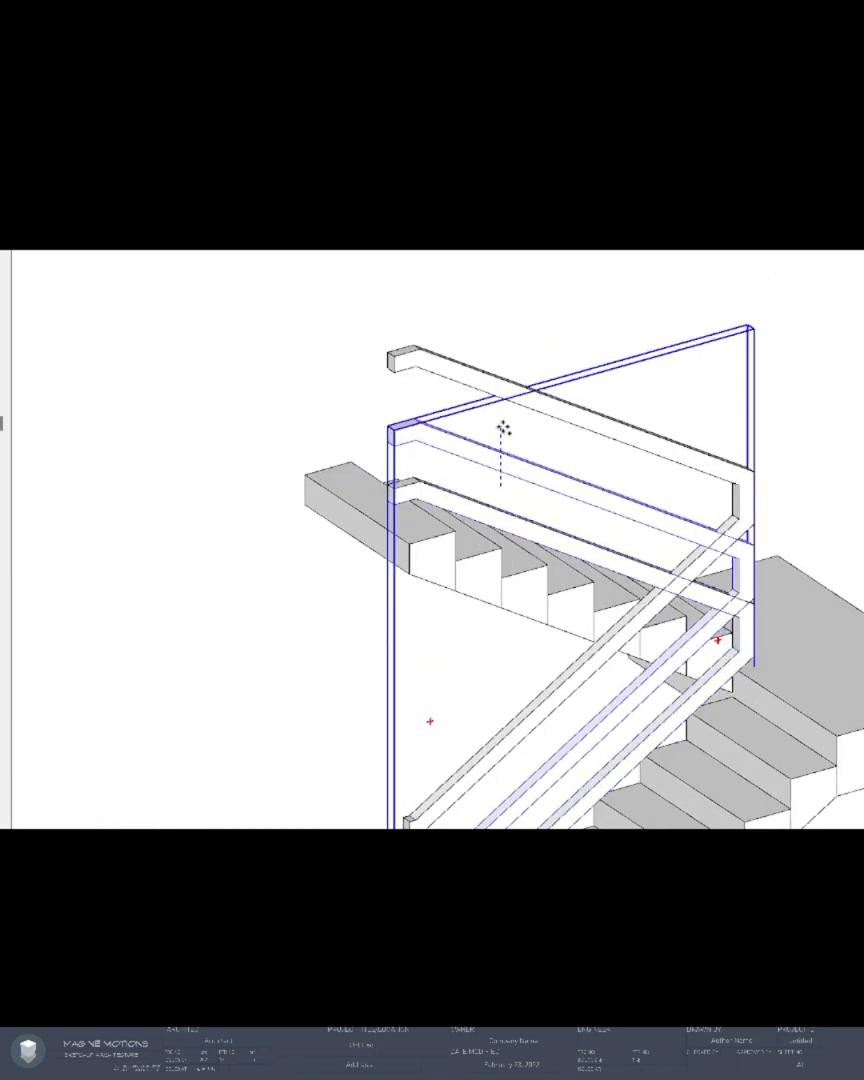
pyautogui.write('/4')
pyautogui.press('Return')
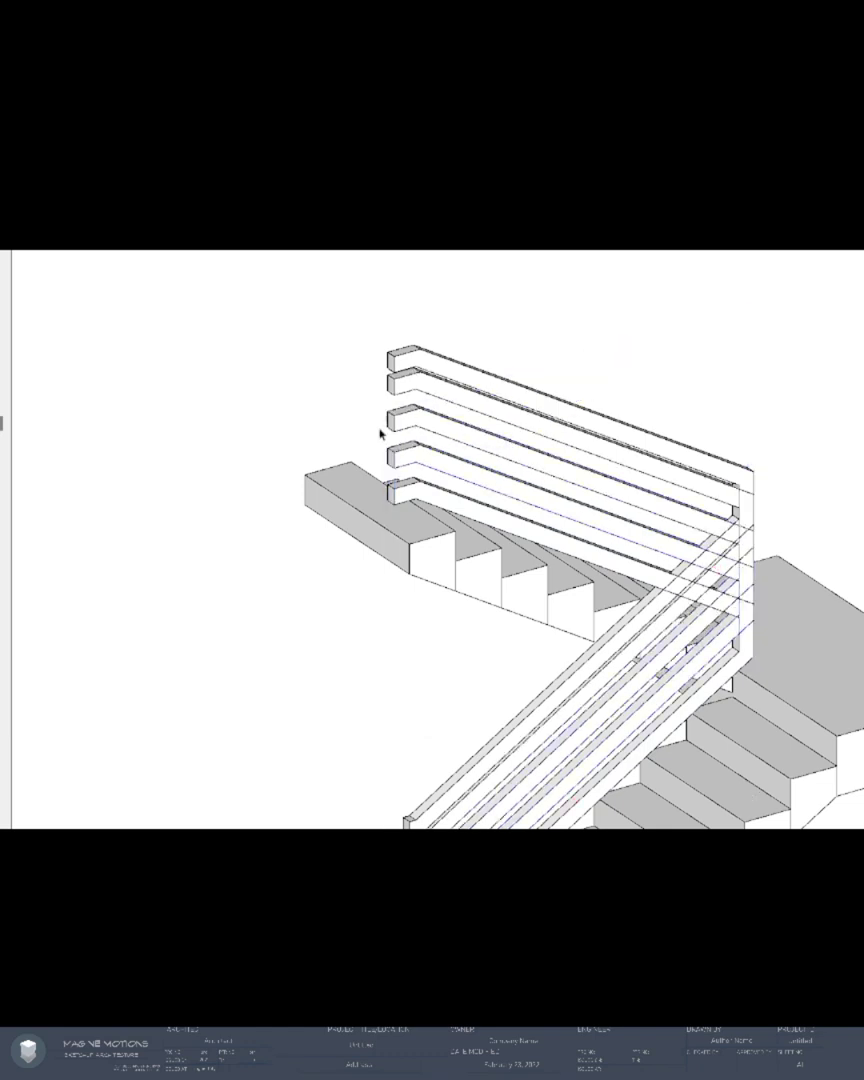
# - Slim the intermediate rail component by offsetting its side face inward and removing the material around the inset
pyautogui.scroll(5, 404, 495)
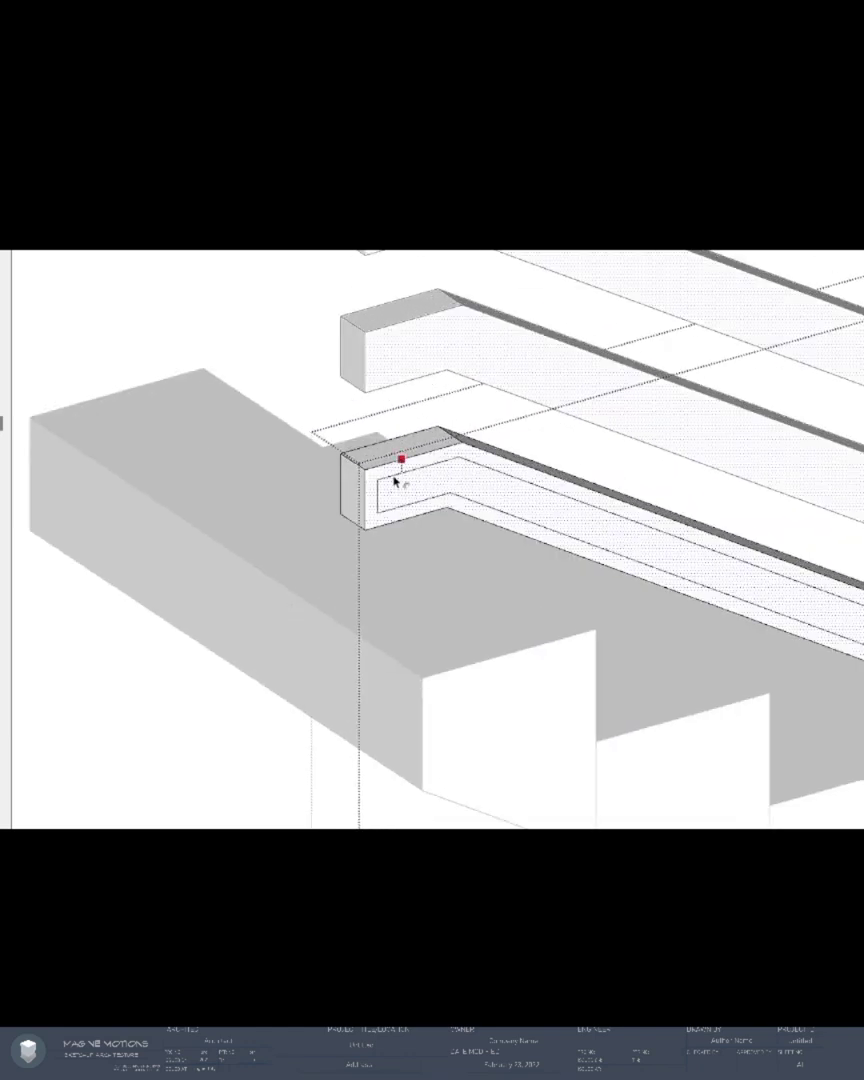
pyautogui.scroll(-3, 395, 482)
pyautogui.scroll(-2, 316, 437)
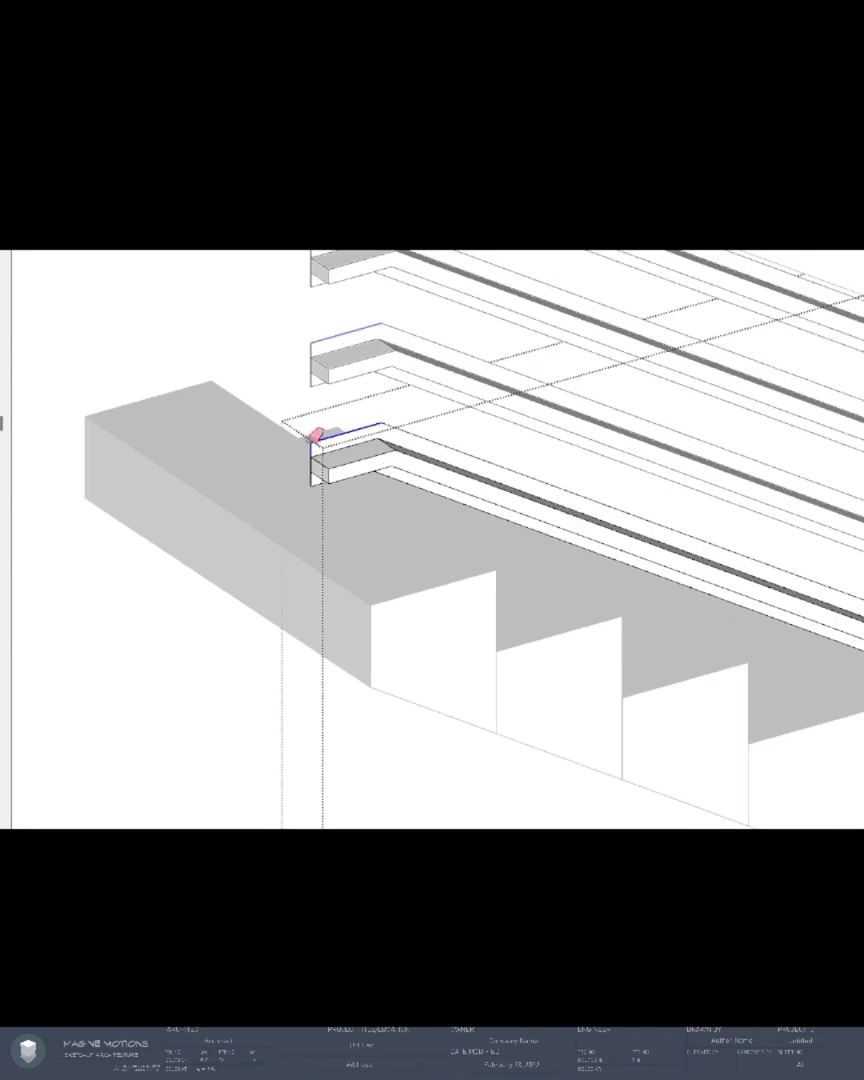
# - Model a rectangular post on the first step under the handrail's lower end with Push/Pull and extend it down the step's side
pyautogui.moveTo(323, 444); pyautogui.dragTo(292, 643, button='middle')
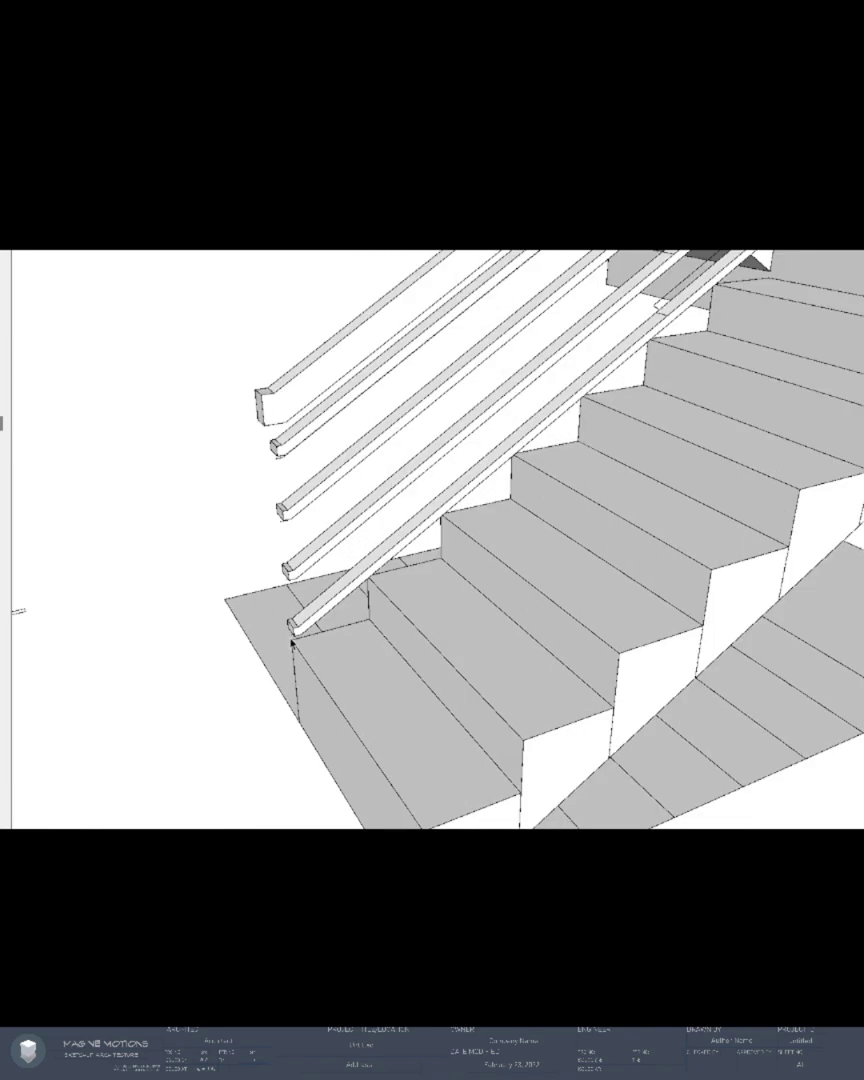
pyautogui.scroll(2, 291, 643)
pyautogui.press('p')
pyautogui.click(328, 649)
pyautogui.scroll(-1, 328, 649)
pyautogui.click(287, 383)
pyautogui.moveTo(287, 383); pyautogui.dragTo(330, 555, button='middle')
pyautogui.moveTo(306, 540); pyautogui.dragTo(280, 530)
pyautogui.moveTo(287, 390); pyautogui.dragTo(285, 338, button='middle')
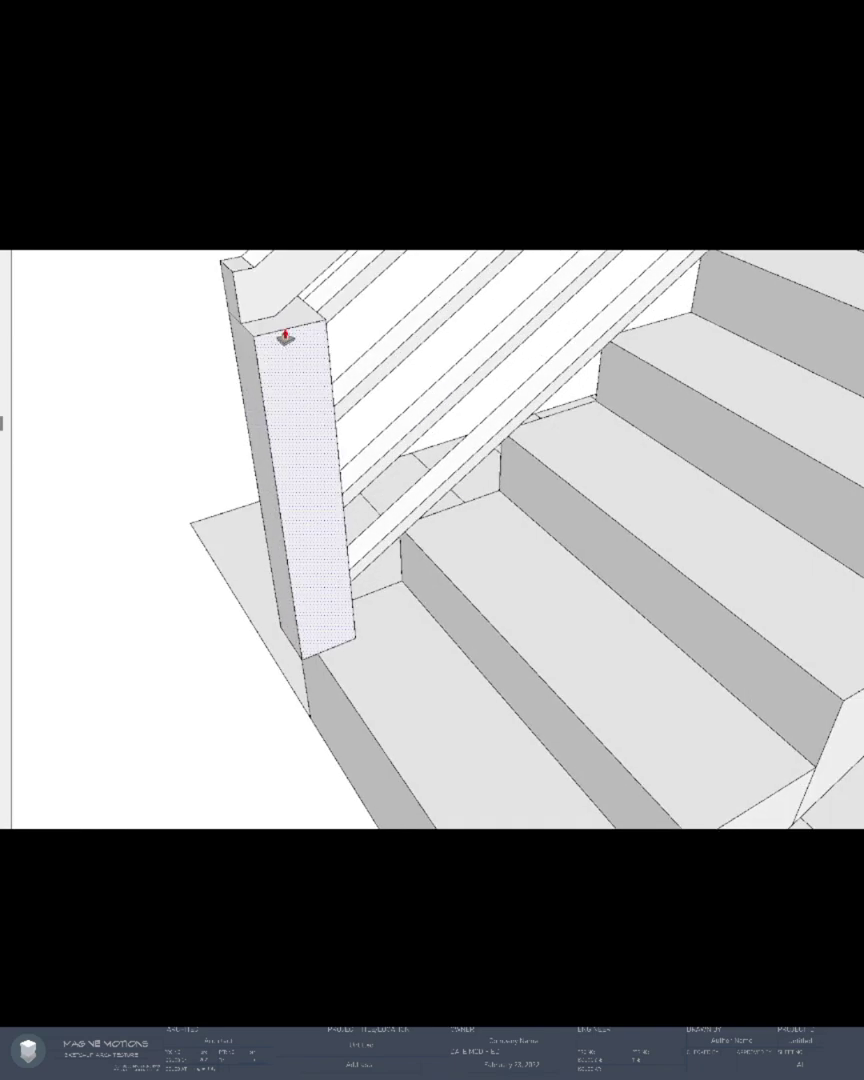
pyautogui.click(310, 717)
# - Select the whole post and make it a component
pyautogui.scroll(-3, 304, 620)
pyautogui.press('space')
pyautogui.tripleClick(304, 620)
pyautogui.moveTo(304, 620); pyautogui.dragTo(321, 622, button='middle')
pyautogui.press('g')
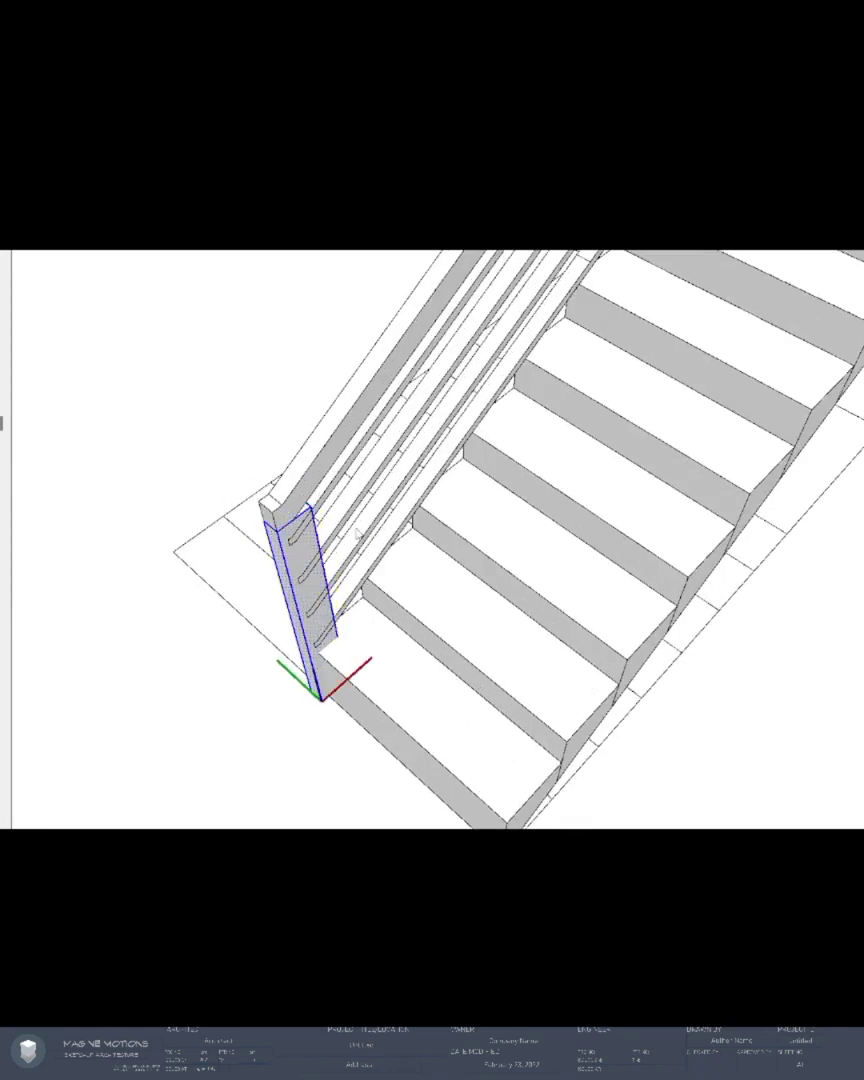
pyautogui.click(358, 536)
# - Copy the post up along the lower flight to place evenly spaced posts beneath the handrail
pyautogui.scroll(3, 360, 543)
pyautogui.scroll(-3, 356, 546)
pyautogui.click(292, 569)
pyautogui.press('m')
pyautogui.press('ctrl')
pyautogui.click(487, 816)
pyautogui.click(601, 659)
pyautogui.scroll(-3, 282, 616)
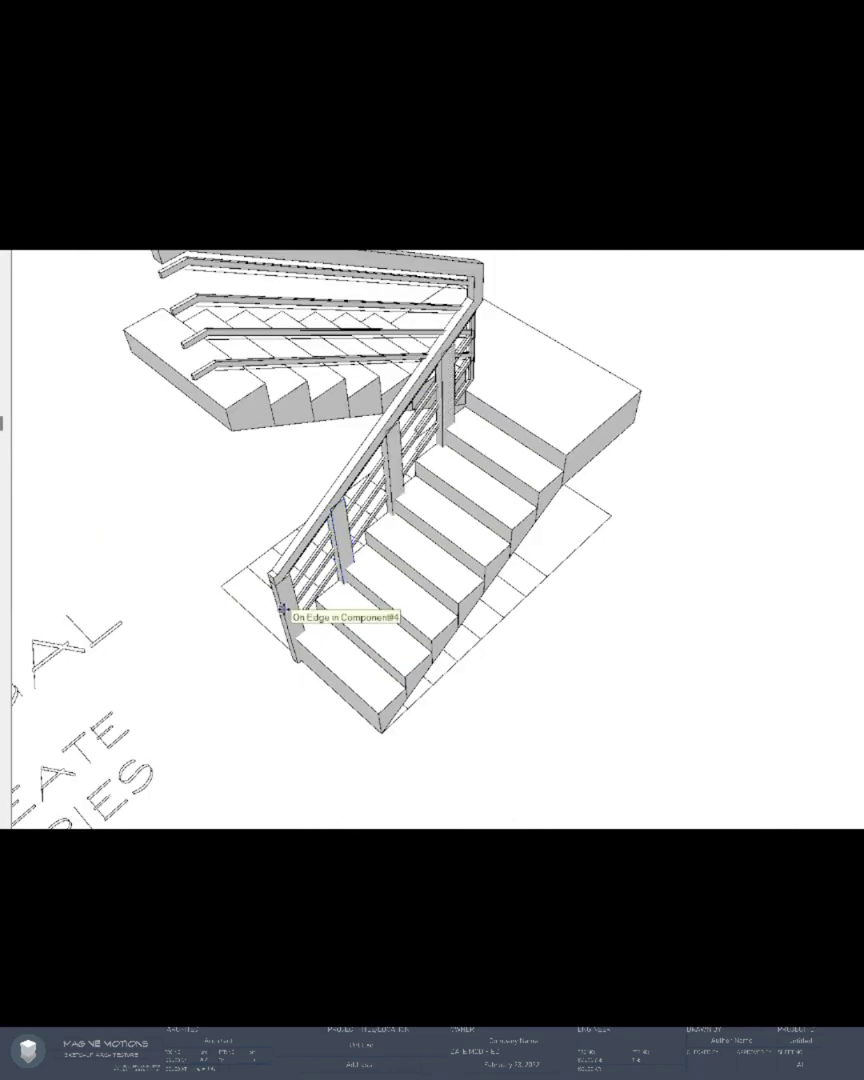
# - Select the four posts of the lower flight, copy them to the upper flight, flip the copies and deselect everything
pyautogui.keyDown('shift'); pyautogui.moveTo(283, 611); pyautogui.dragTo(335, 698, button='middle'); pyautogui.keyUp('shift')
pyautogui.press('space')
pyautogui.click(450, 556)
pyautogui.keyDown('shift'); pyautogui.click(398, 625); pyautogui.keyUp('shift')
pyautogui.keyDown('shift'); pyautogui.click(338, 690); pyautogui.keyUp('shift')
pyautogui.keyDown('shift'); pyautogui.click(505, 500); pyautogui.keyUp('shift')
pyautogui.press('m')
pyautogui.click(308, 576)
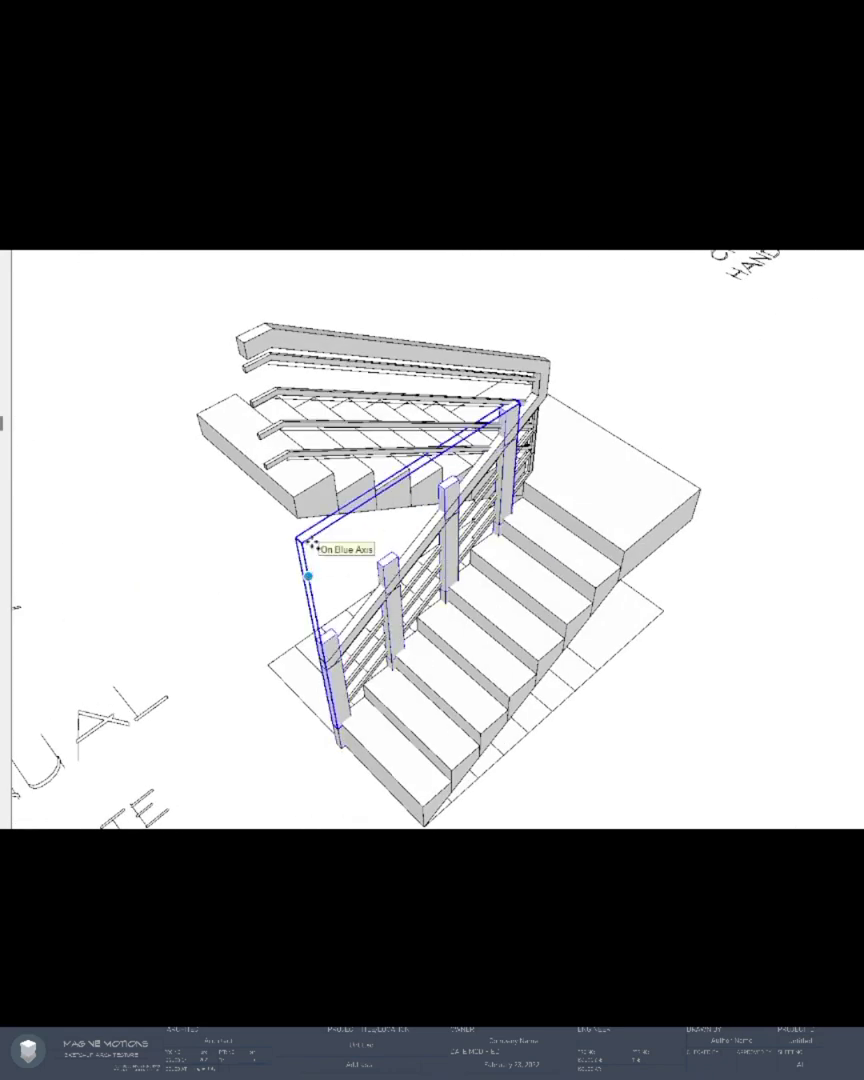
pyautogui.scroll(2, 262, 367)
pyautogui.click(219, 345)
pyautogui.press('f')
pyautogui.hotkey('ctrl', 't')
# - Flatten the separate block into a thin slab and offset three edges of its top face inward as the railing line
pyautogui.scroll(-6, 755, 461)
pyautogui.moveTo(755, 461)
pyautogui.keyDown('shift'); pyautogui.mouseDown(button='middle')
pyautogui.moveTo(383, 508)
pyautogui.moveTo(309, 551)
pyautogui.mouseUp(button='middle'); pyautogui.keyUp('shift')
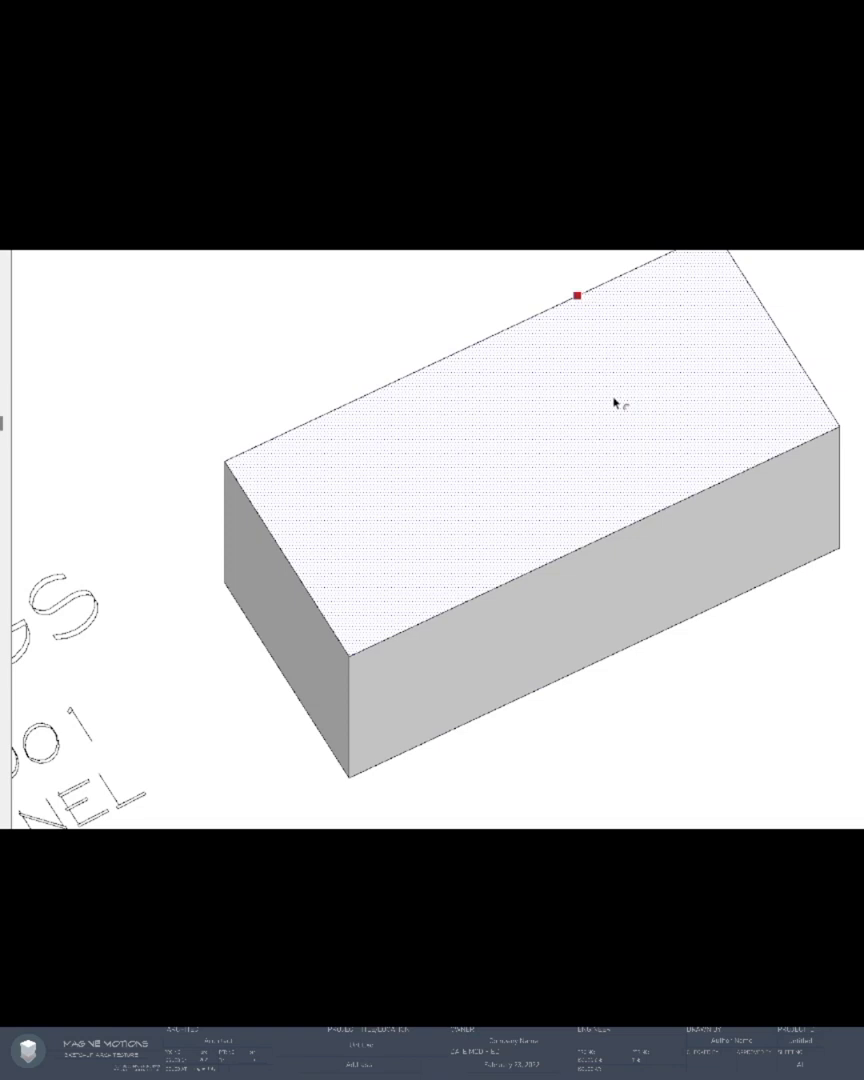
pyautogui.scroll(2, 427, 422)
pyautogui.click(434, 429)
pyautogui.press('f')
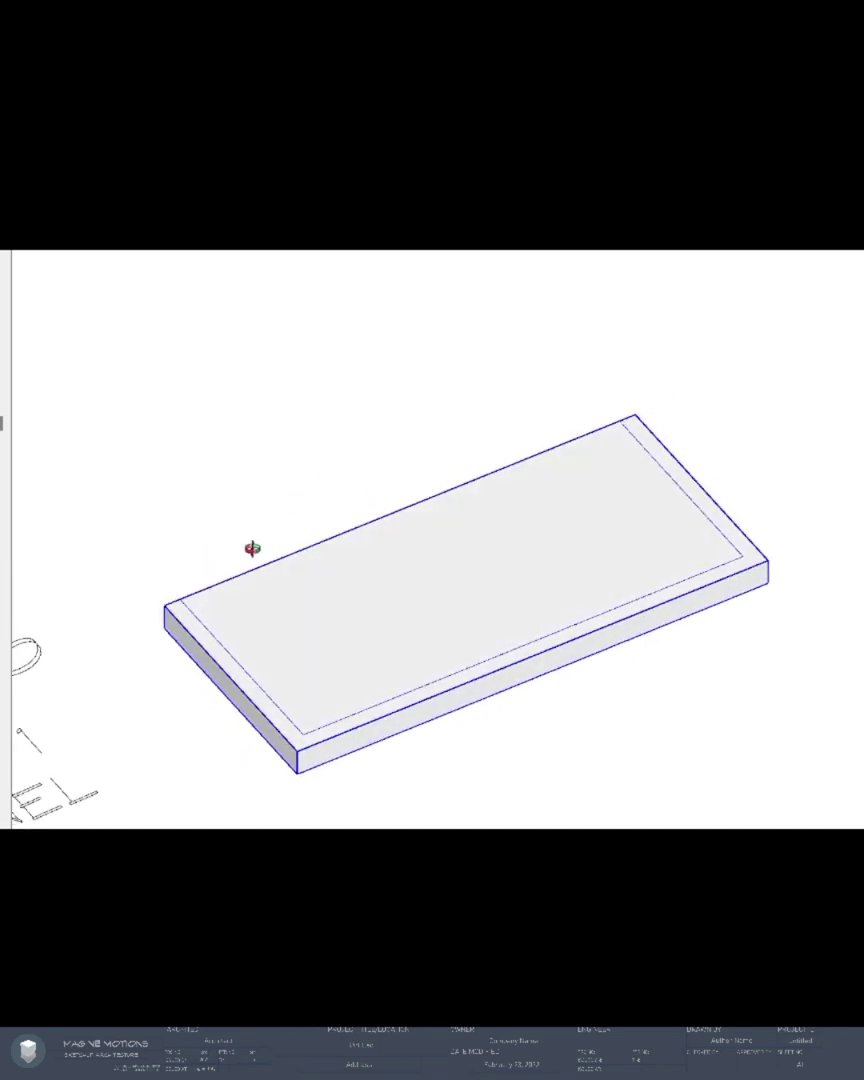
# - Draw two upright rectangles on the slab's offset line, one along a short side and one along the long front side
pyautogui.click(180, 454)
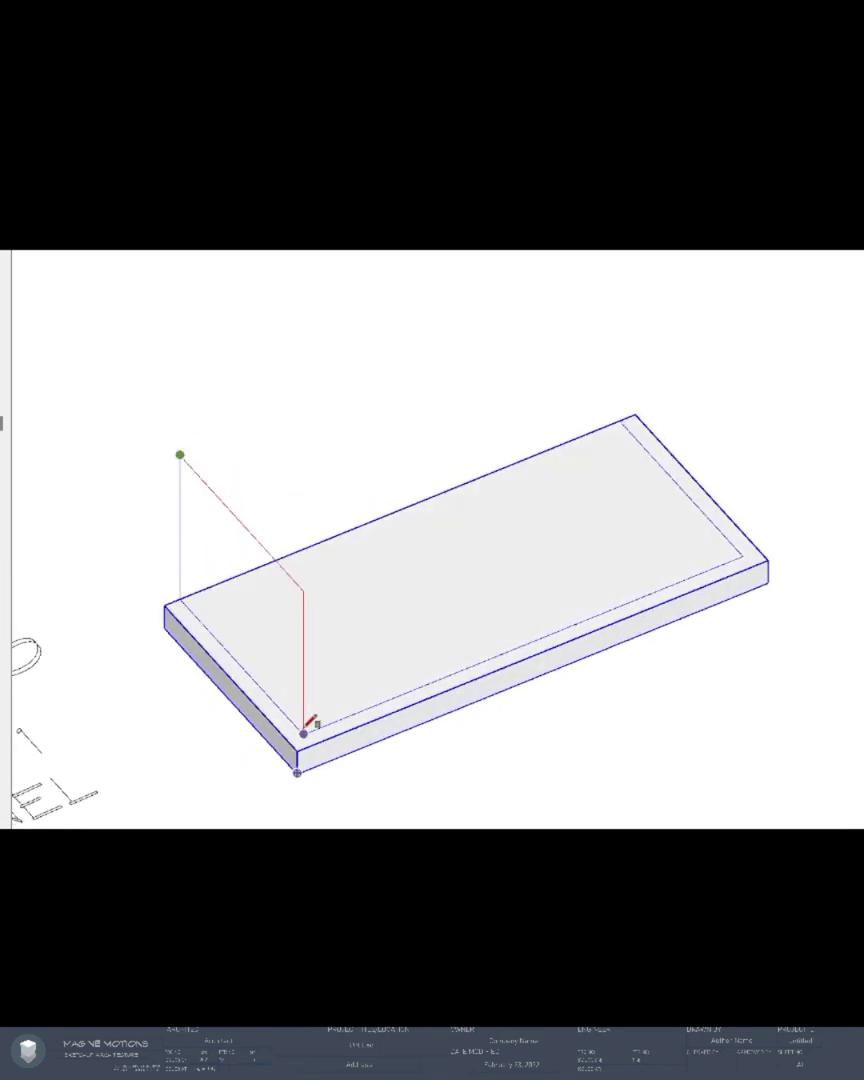
pyautogui.click(303, 730)
pyautogui.click(303, 590)
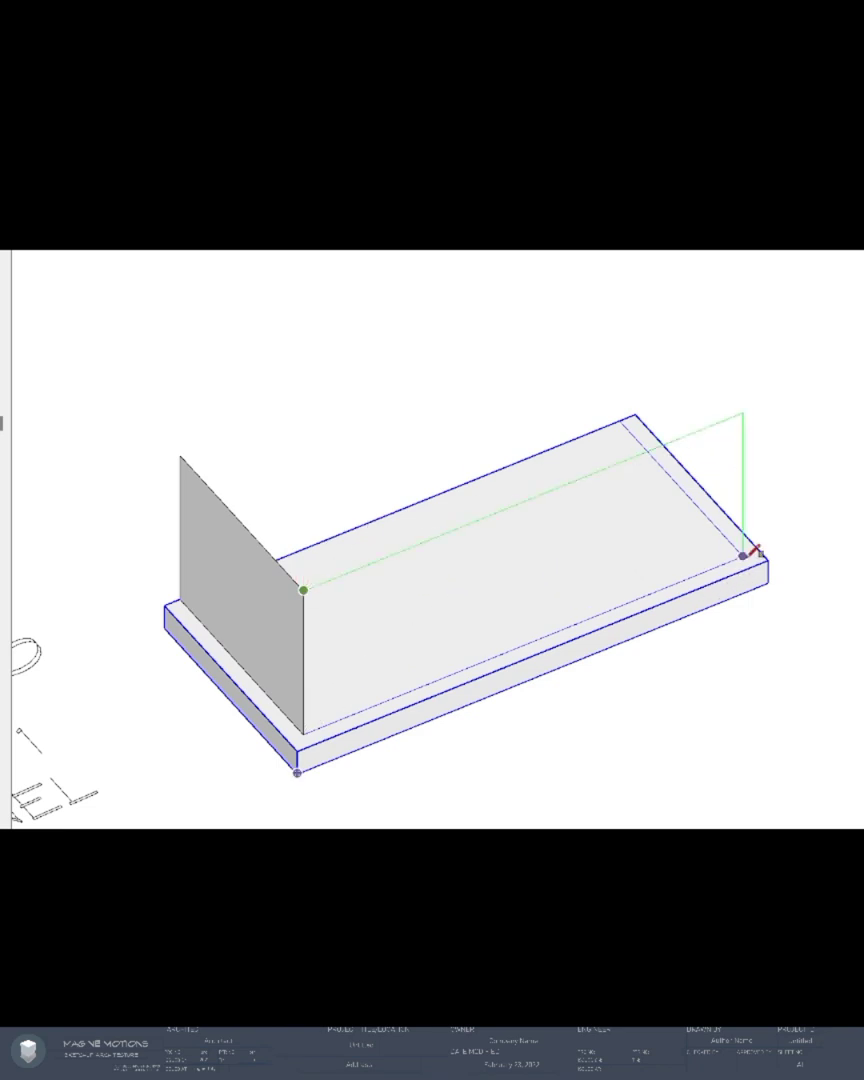
pyautogui.click(742, 560)
# - Divide the long upright face with Panel divider into 3 rows and 4 columns, frame depth and width 0.05, divider width 0.03, location back
pyautogui.press('space')
pyautogui.click(381, 673)
pyautogui.scroll(3, 505, 672)
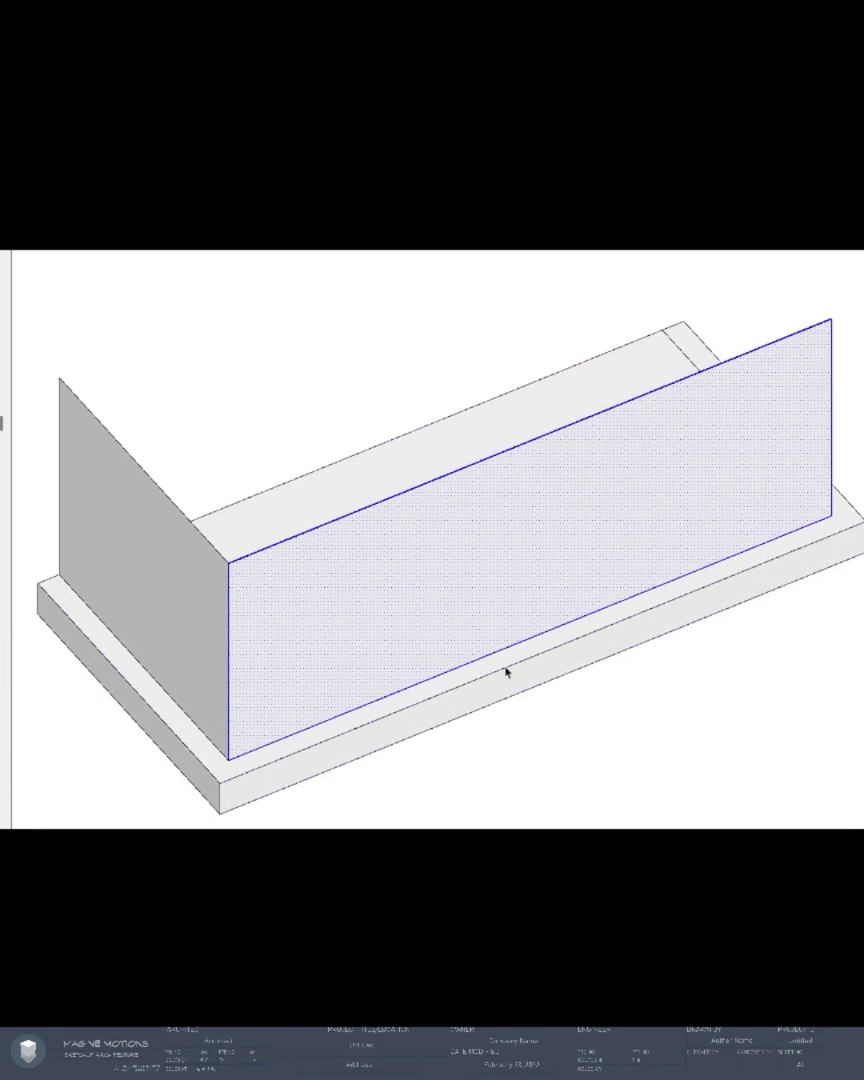
pyautogui.keyDown('shift'); pyautogui.moveTo(447, 651); pyautogui.dragTo(418, 620, button='middle'); pyautogui.keyUp('shift')
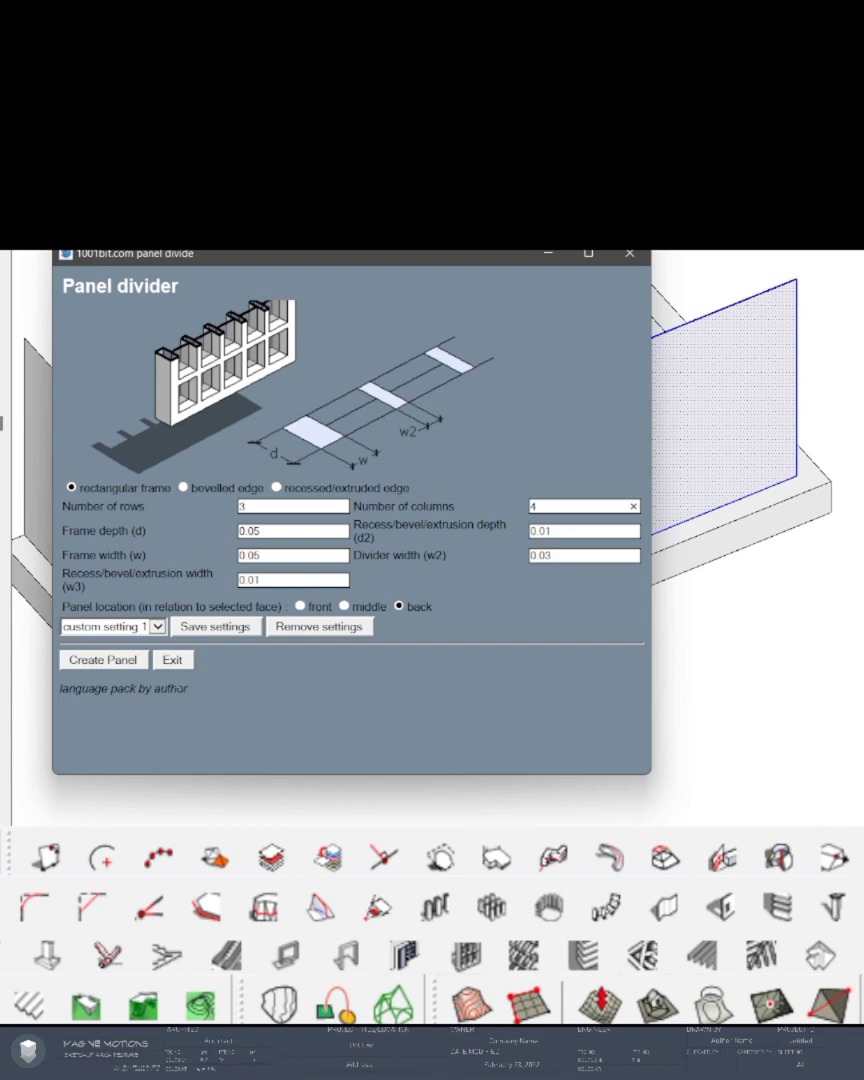
pyautogui.click(103, 660)
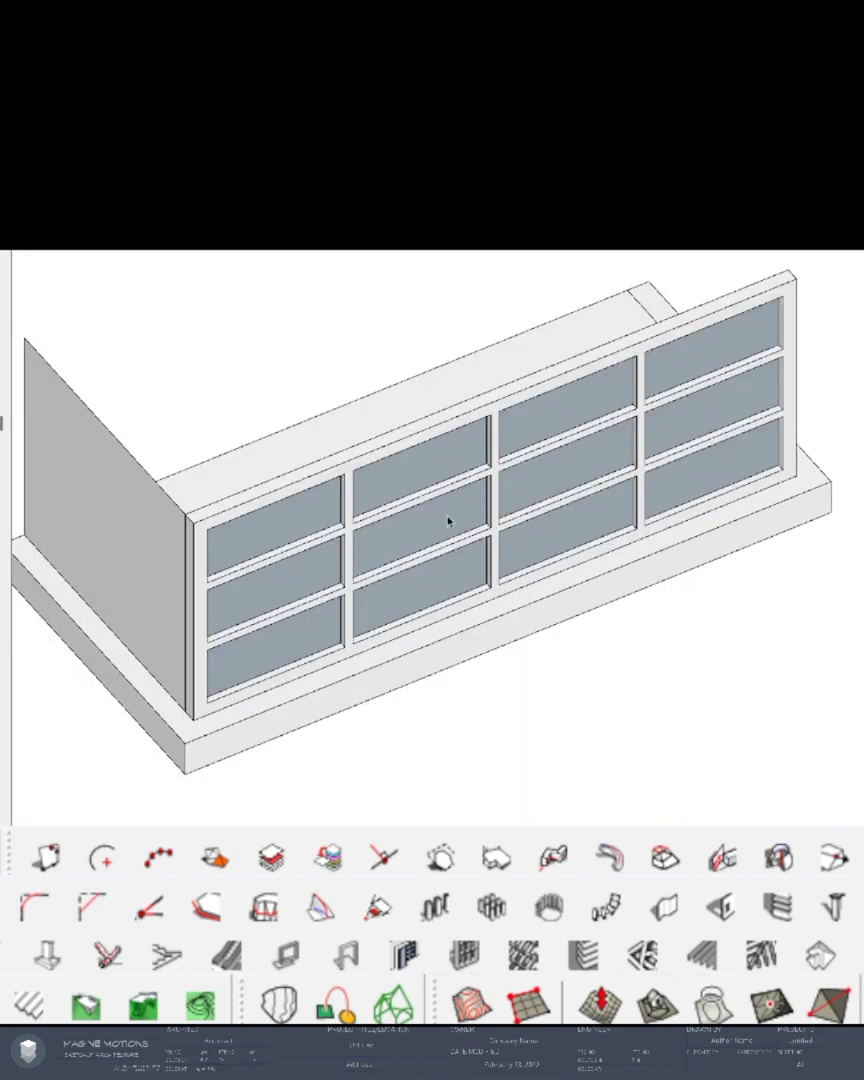
# - Divide the short upright face with Panel divider into a rectangular frame with 3 rows and 2 columns
pyautogui.scroll(-2, 448, 521)
pyautogui.moveTo(449, 519); pyautogui.dragTo(565, 530, button='middle')
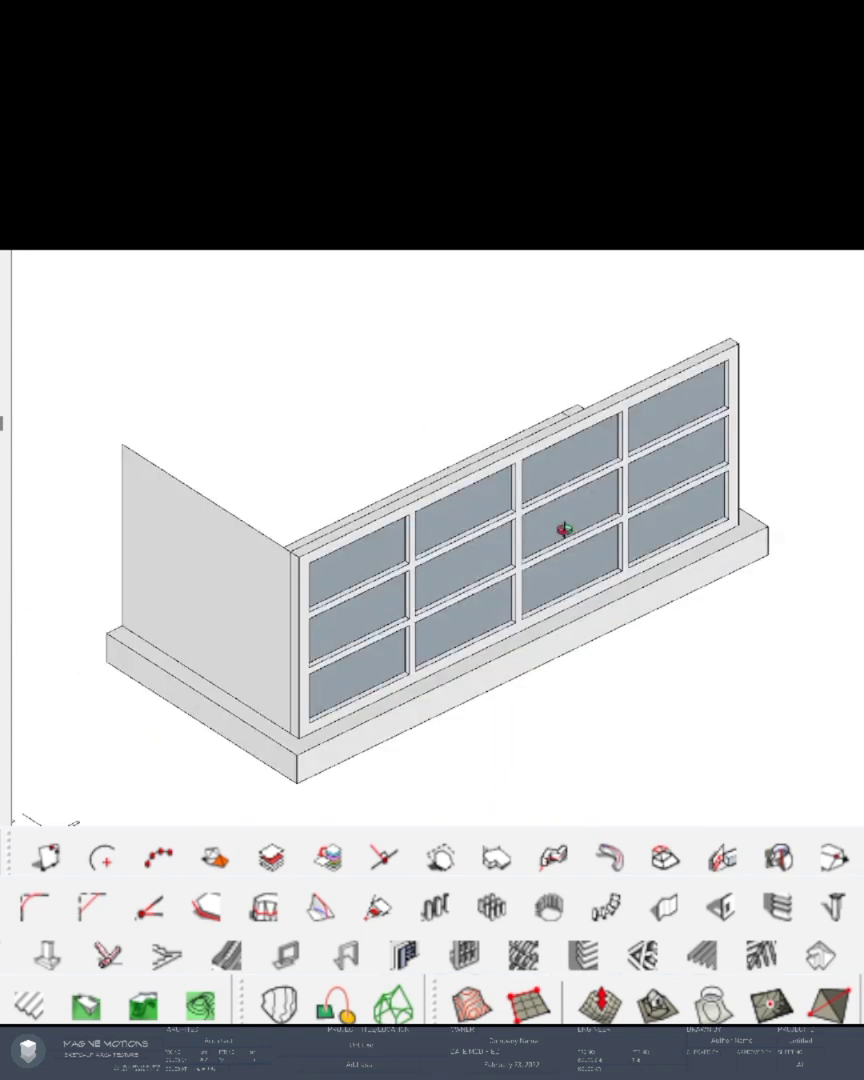
pyautogui.scroll(3, 261, 641)
pyautogui.click(197, 606)
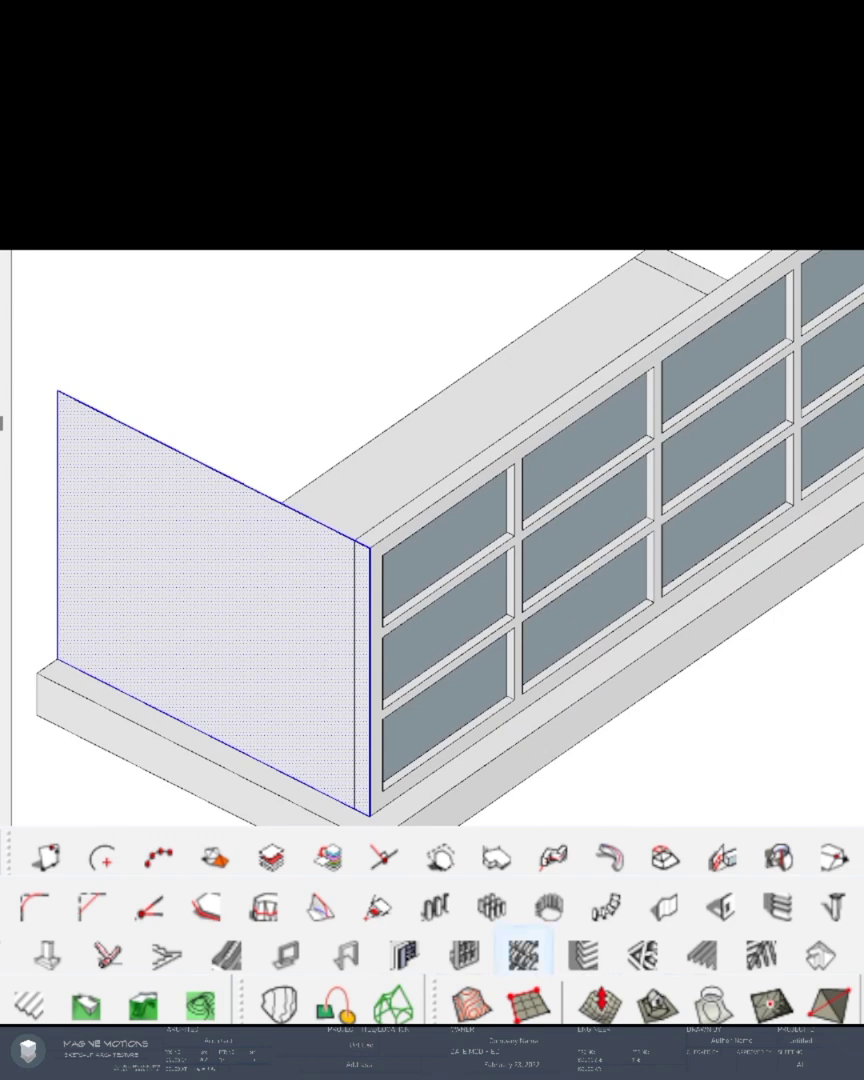
pyautogui.click(466, 955)
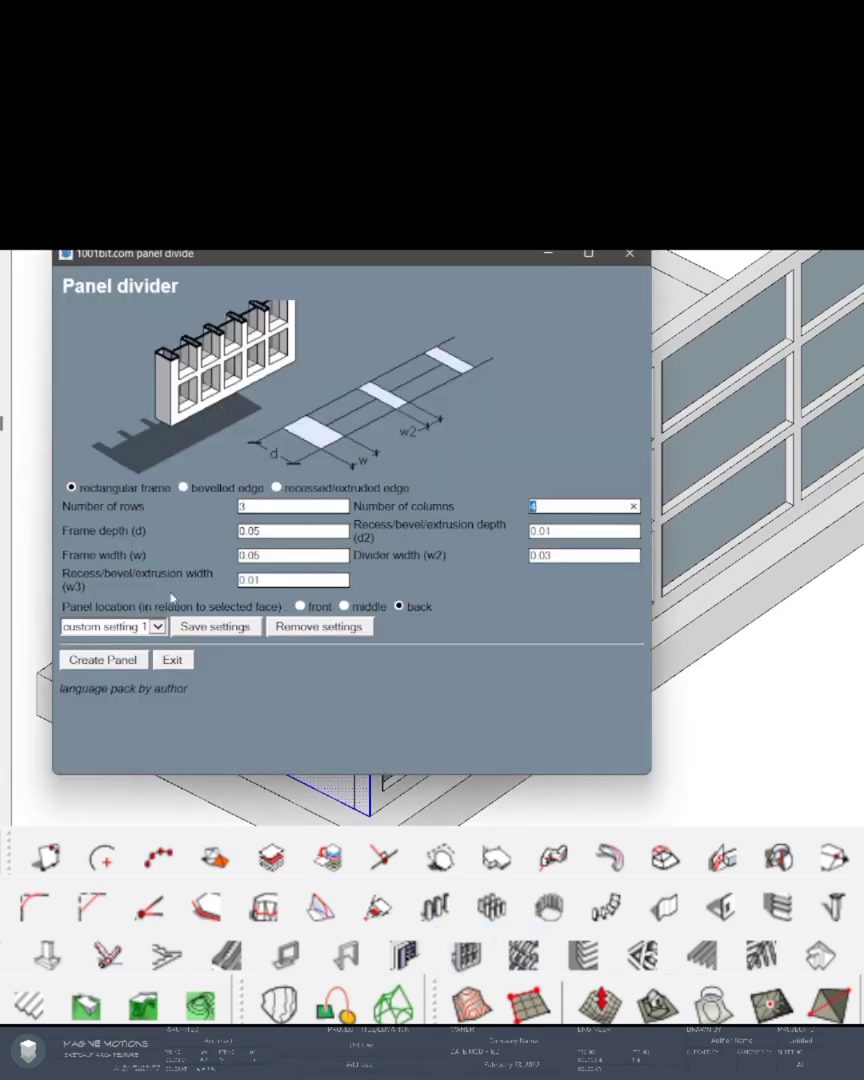
pyautogui.click(104, 660)
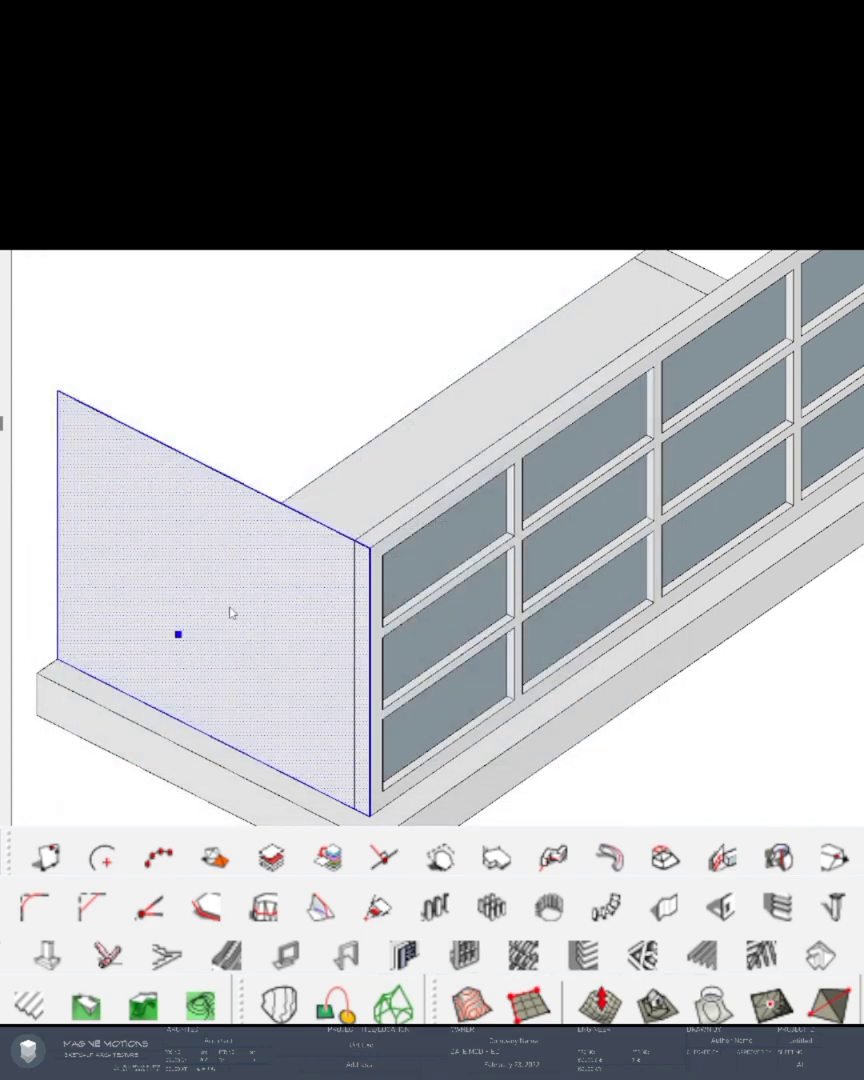
pyautogui.scroll(-1, 220, 622)
# - Make the short panel a component and copy it to the opposite end of the long panel
pyautogui.click(214, 590)
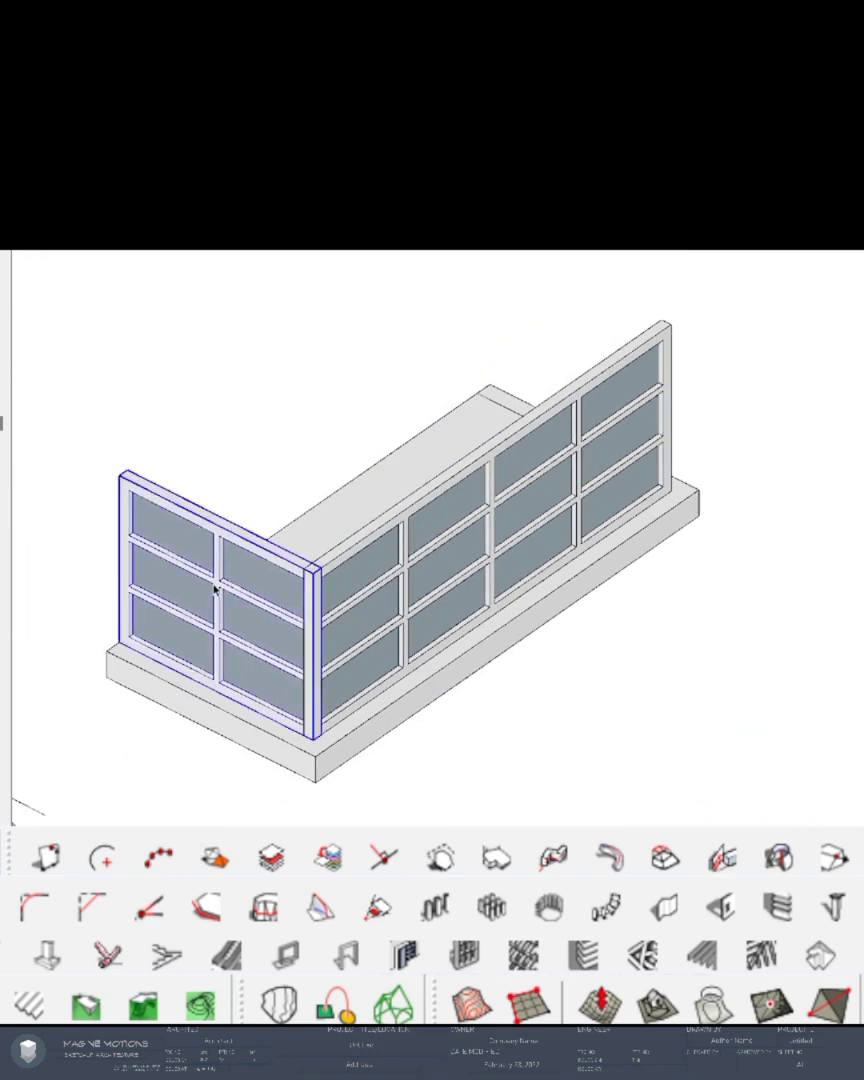
pyautogui.press('g')
pyautogui.press('Return')
pyautogui.click(322, 569)
pyautogui.press('ctrl')
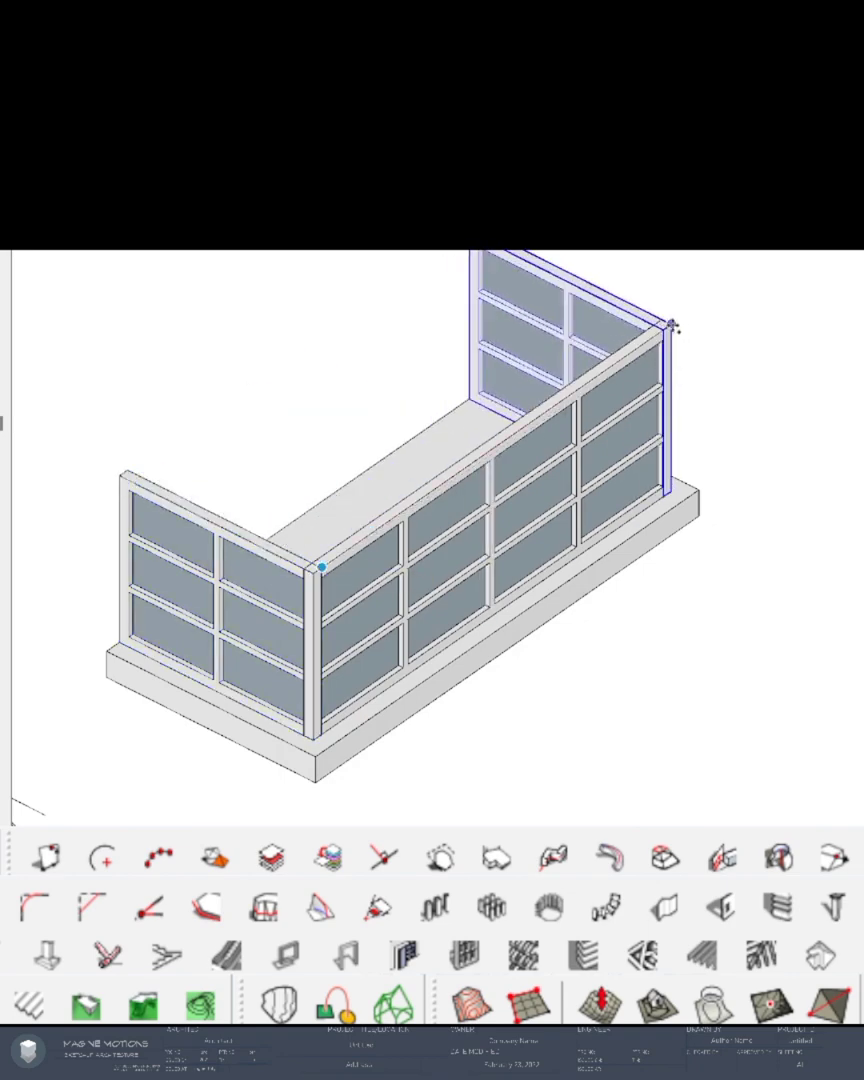
# - Open the long panel for editing and select its glass panes
pyautogui.moveTo(566, 322)
pyautogui.mouseDown(button='middle')
pyautogui.moveTo(420, 450)
pyautogui.moveTo(31, 437)
pyautogui.moveTo(395, 447)
pyautogui.moveTo(502, 495)
pyautogui.moveTo(454, 470)
pyautogui.mouseUp(button='middle')
pyautogui.scroll(3, 375, 574)
pyautogui.doubleClick(365, 585)
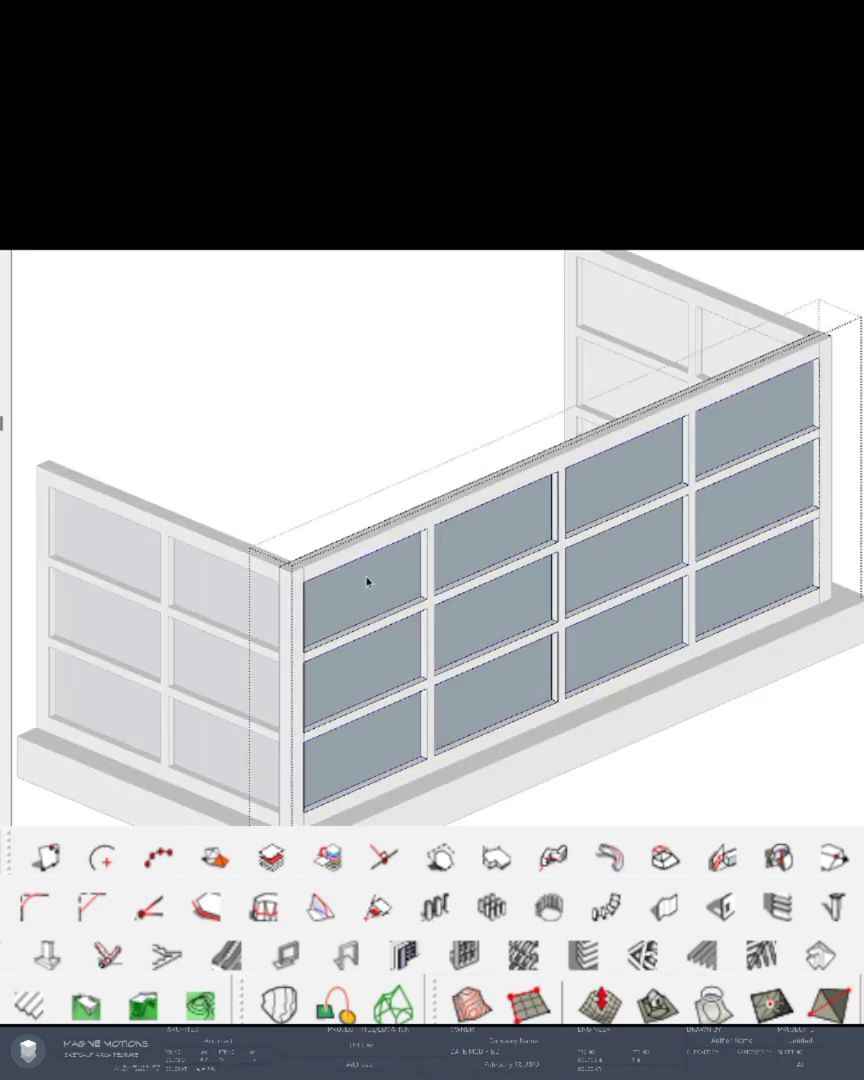
pyautogui.click(375, 579)
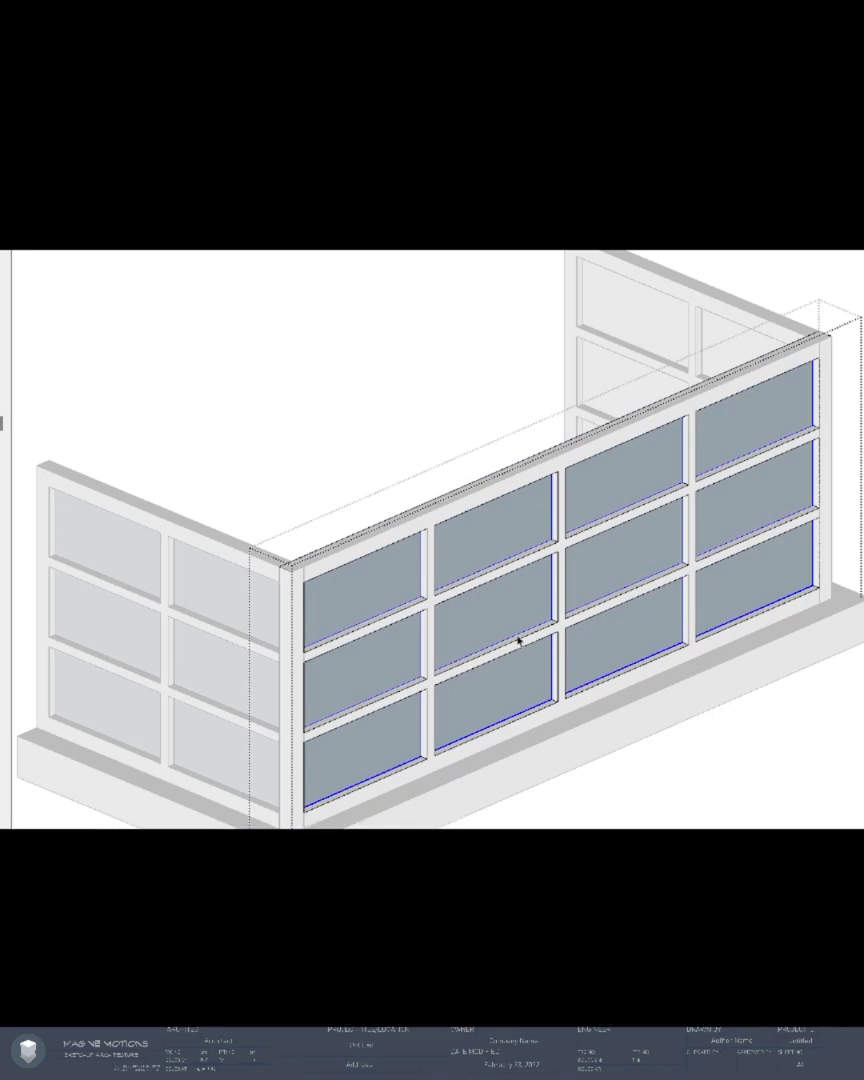
# - Try to scale the long panel's glass panes vertically about their centre
pyautogui.scroll(-1, 528, 635)
pyautogui.hotkey('shift', 'h')
pyautogui.moveTo(576, 680); pyautogui.dragTo(487, 705, button='middle')
pyautogui.hotkey('ctrl', 'h')
pyautogui.press('s')
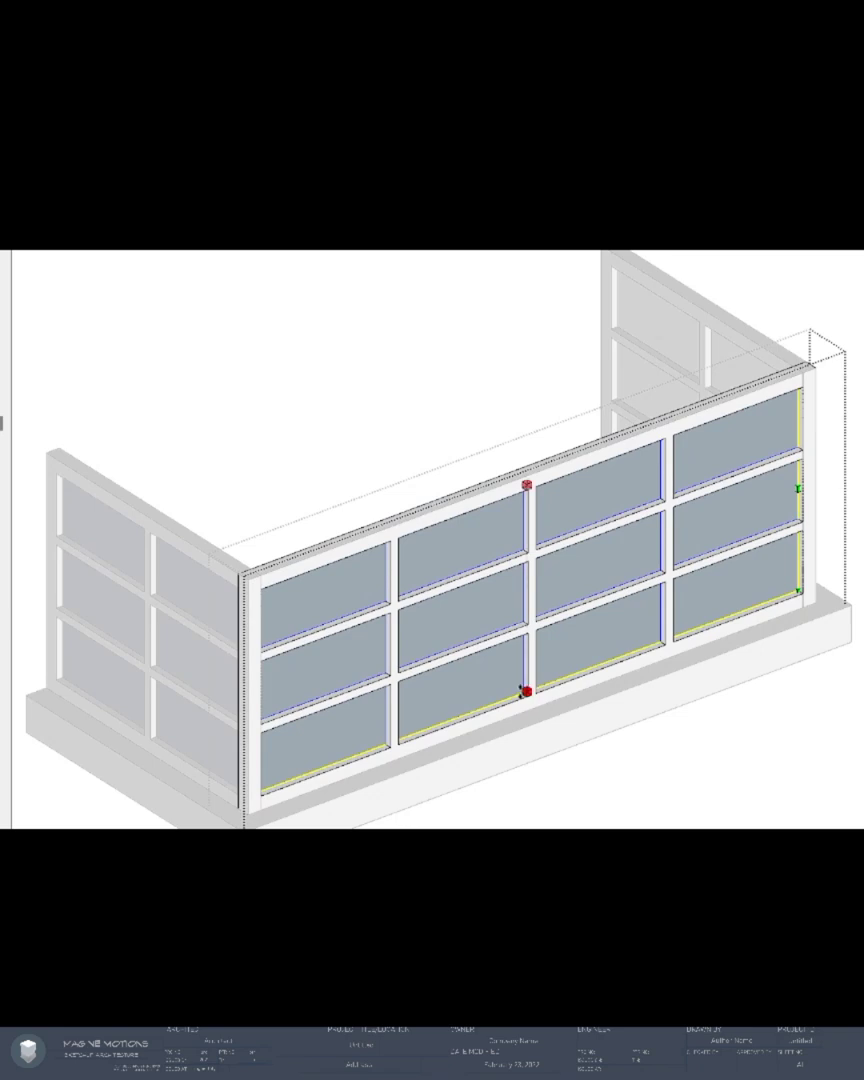
pyautogui.keyDown('ctrl'); pyautogui.moveTo(527, 692); pyautogui.dragTo(515, 661); pyautogui.keyUp('ctrl')
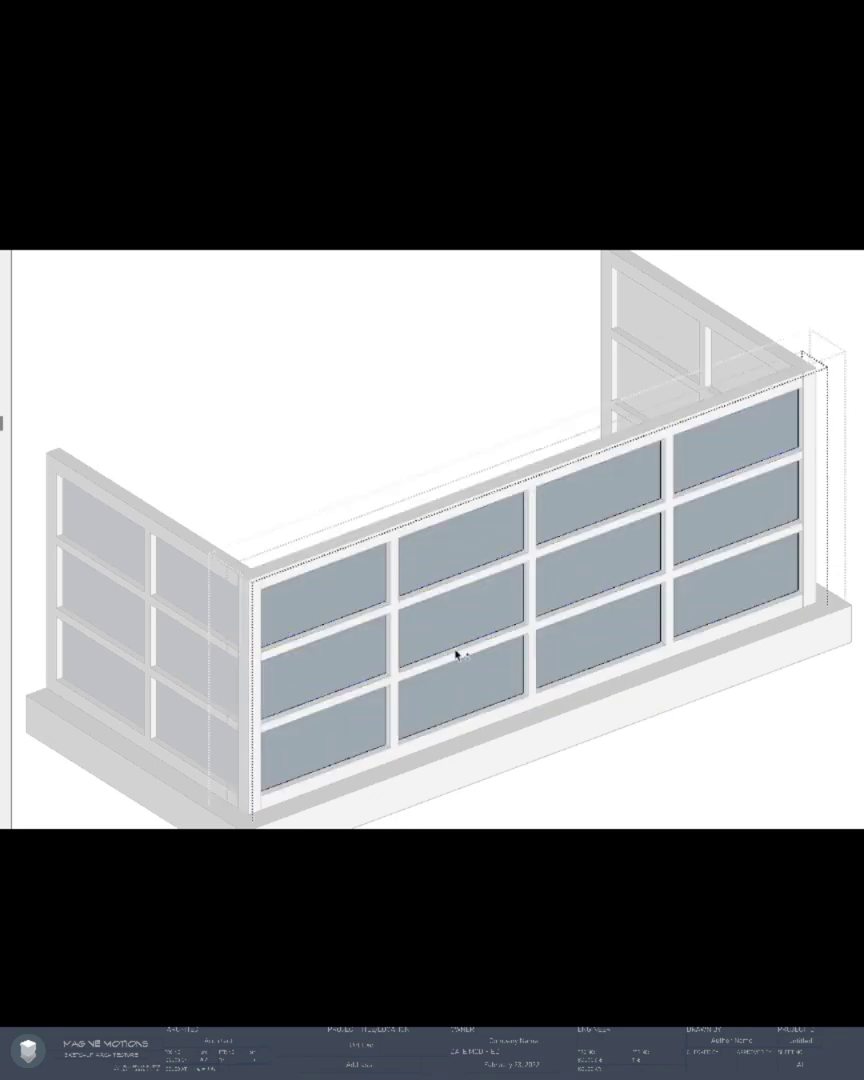
# - Isolate the long panel's glass group and draw one rectangle covering all of its panes
pyautogui.scroll(3, 443, 619)
pyautogui.scroll(1, 442, 618)
pyautogui.press('i')
pyautogui.scroll(-1, 443, 619)
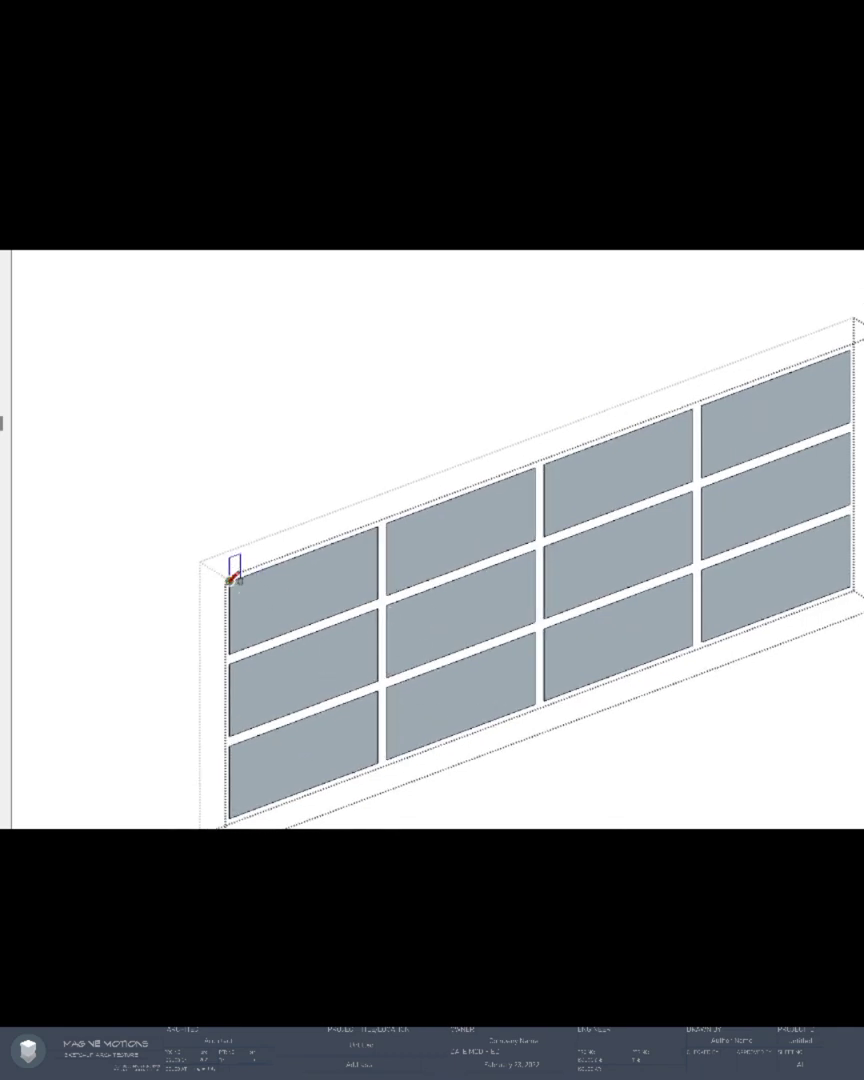
pyautogui.scroll(-3, 234, 576)
pyautogui.click(698, 589)
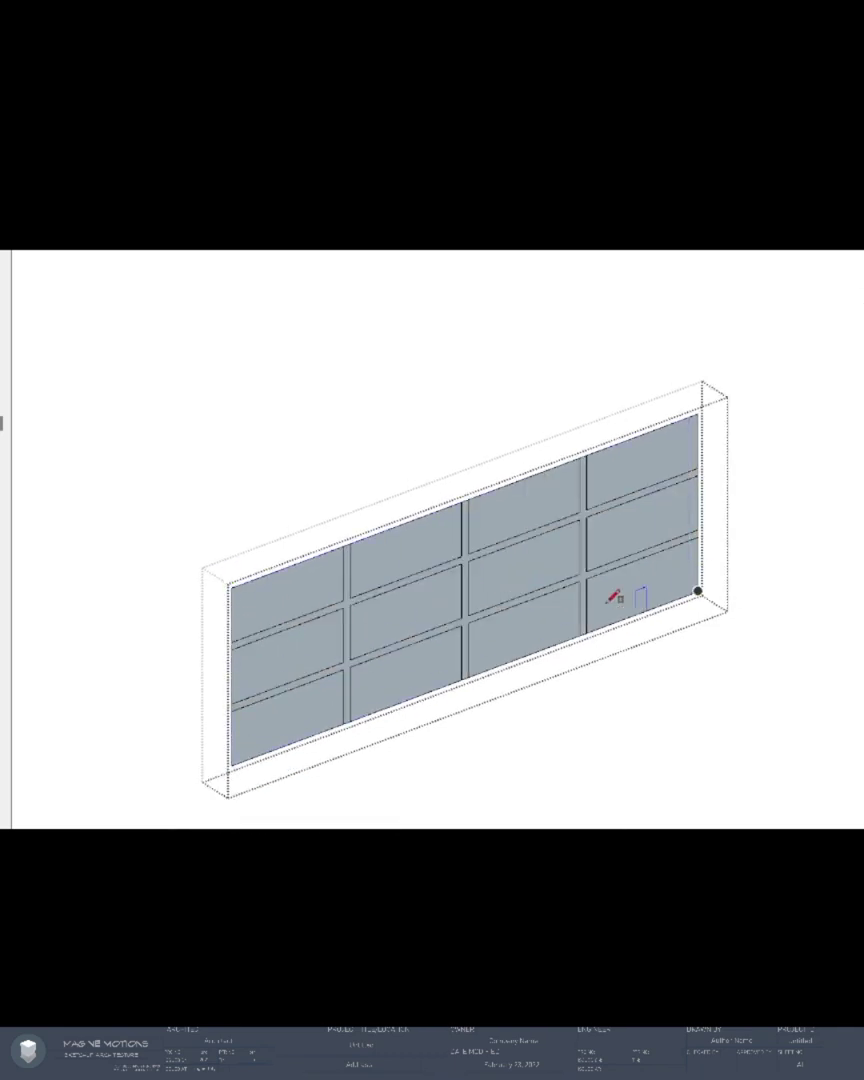
# - Select all of the long panel's glass geometry and delete the coplanar edges to merge it into a single sheet
pyautogui.tripleClick(418, 613)
pyautogui.rightClick(418, 613)
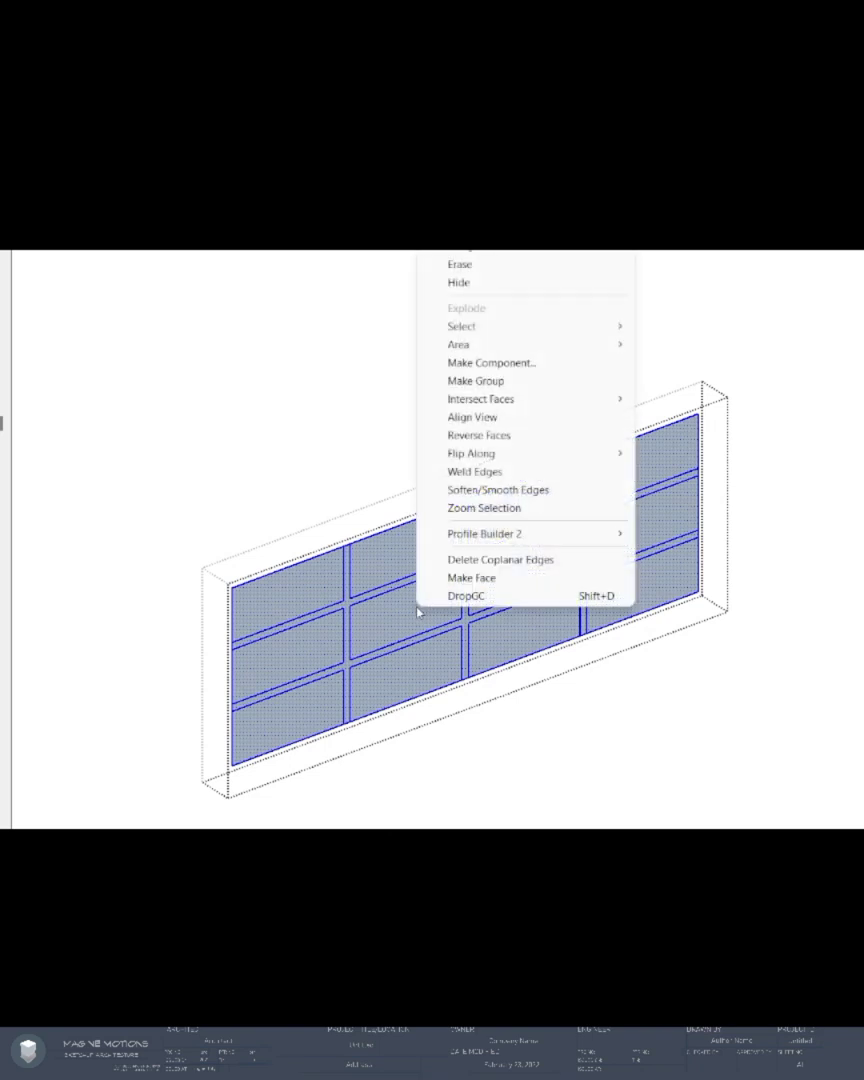
pyautogui.click(480, 558)
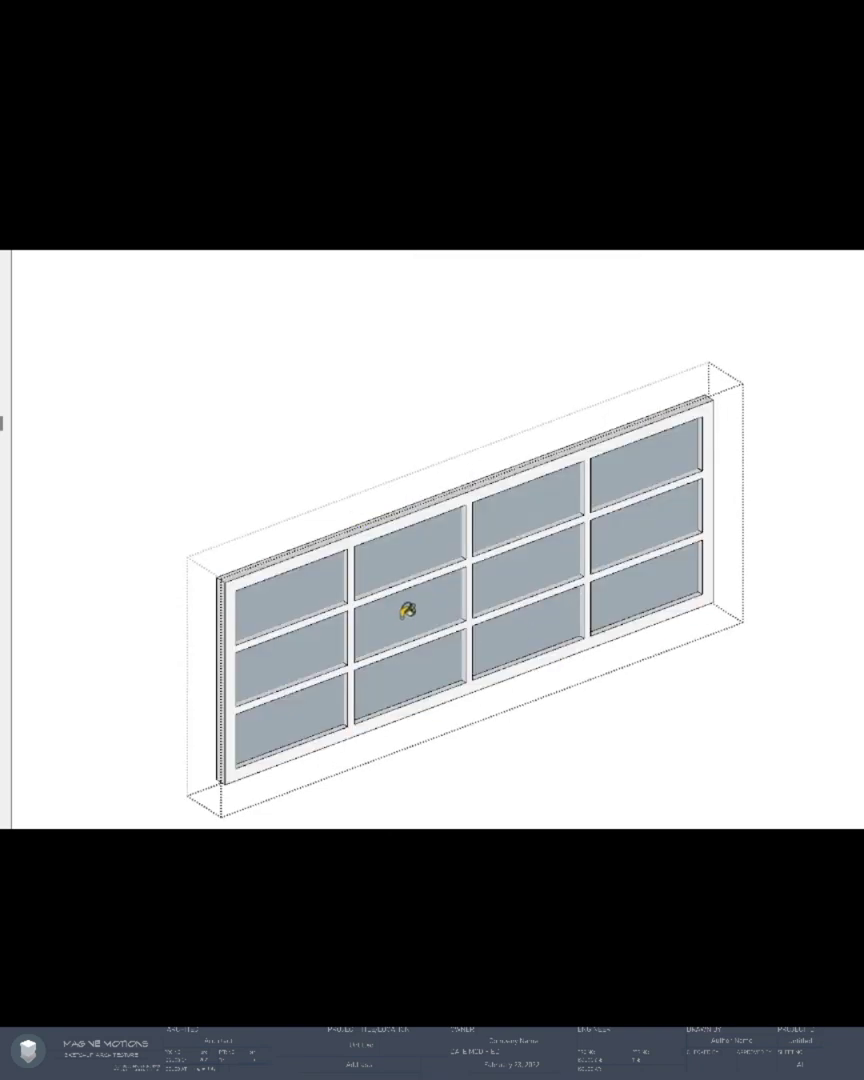
# - Give the long panel's glass sheet a translucent grey material and shorten it vertically about its centre with Scale
pyautogui.scroll(1, 400, 630)
pyautogui.moveTo(475, 714); pyautogui.dragTo(473, 646, button='middle')
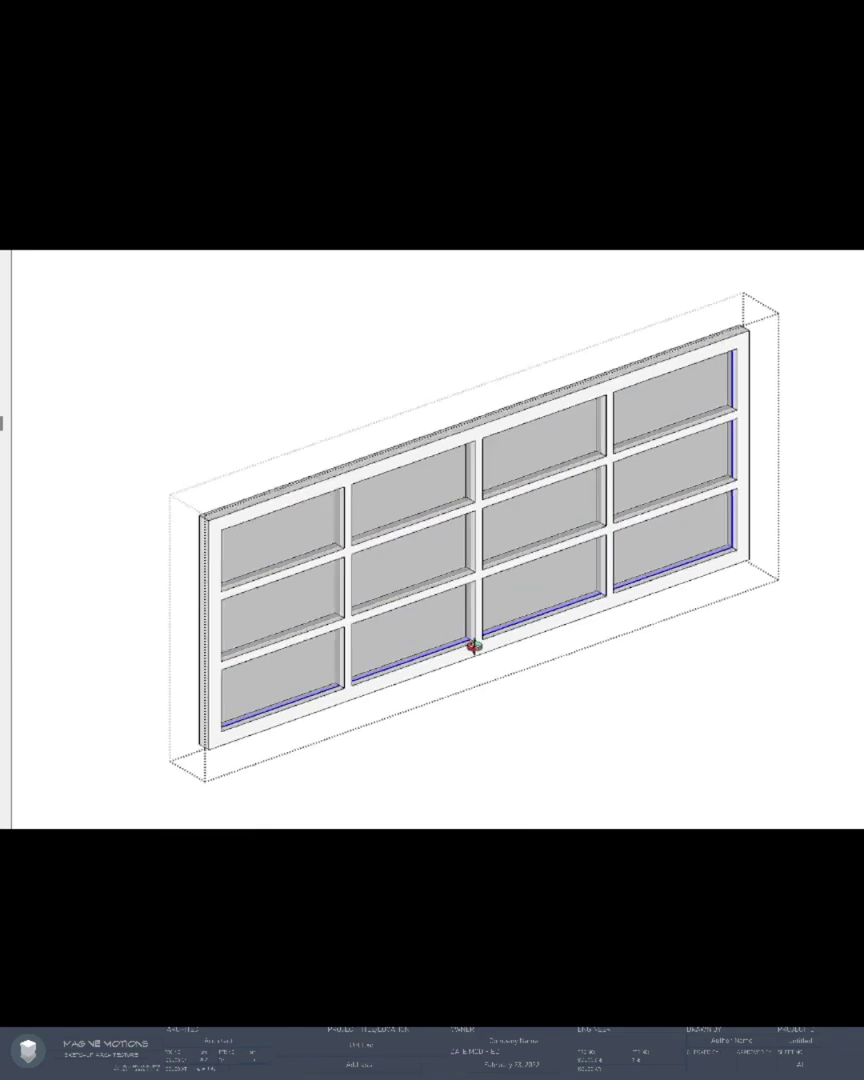
pyautogui.press('s')
pyautogui.keyDown('ctrl'); pyautogui.moveTo(475, 638); pyautogui.dragTo(475, 608); pyautogui.keyUp('ctrl')
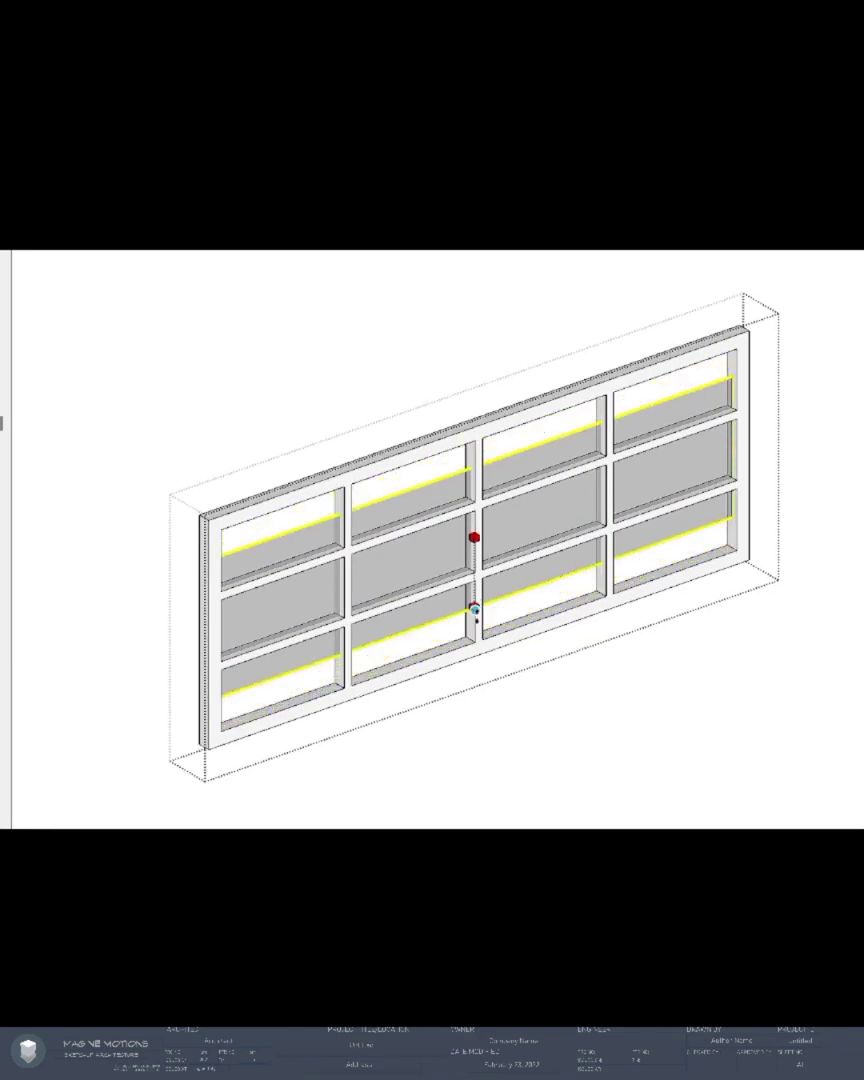
pyautogui.press('space')
pyautogui.press('Escape')
# - Open the short panel and paint its glass panes with the translucent grey material
pyautogui.moveTo(338, 597); pyautogui.dragTo(462, 590, button='middle')
pyautogui.scroll(2, 275, 553)
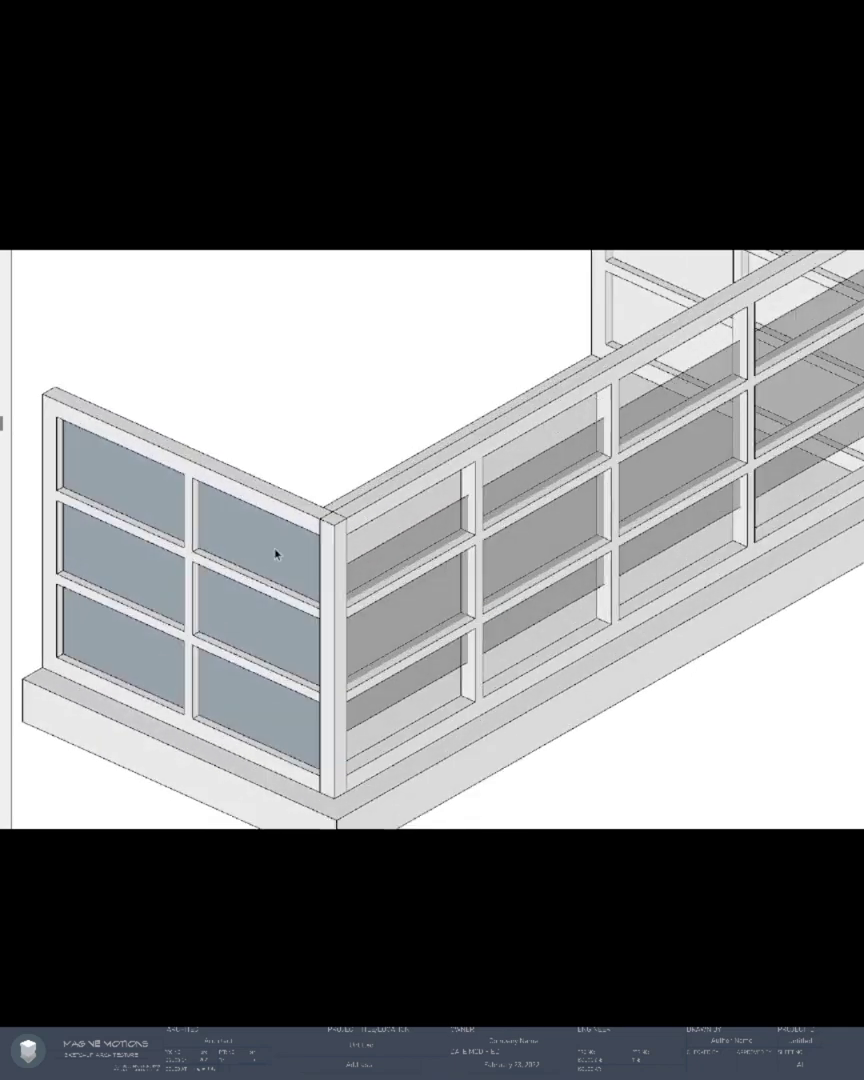
pyautogui.doubleClick(275, 550)
pyautogui.click(275, 550)
pyautogui.press('Escape')
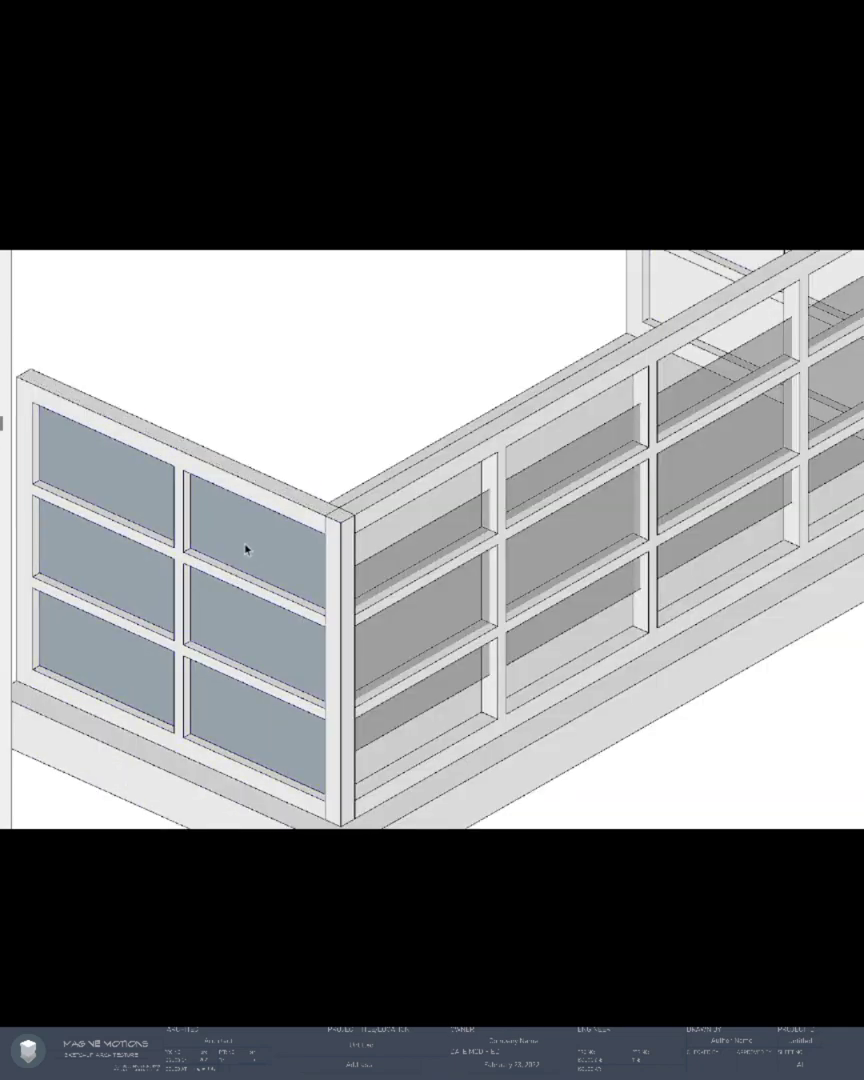
pyautogui.press('b')
pyautogui.press('space')
pyautogui.doubleClick(261, 543)
pyautogui.press('b')
pyautogui.click(240, 532)
pyautogui.press('space')
# - Cover the short panel's glass panes with one face and delete the coplanar edges to form a single sheet
pyautogui.doubleClick(278, 587)
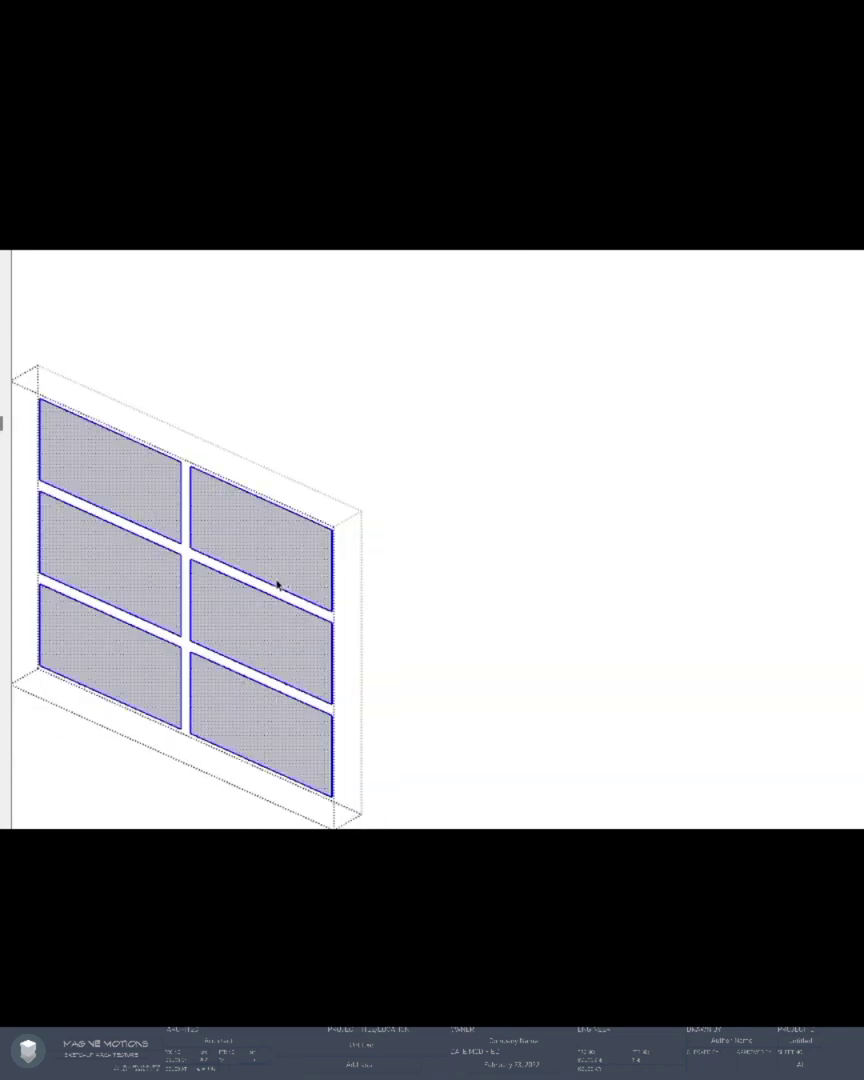
pyautogui.rightClick(121, 497)
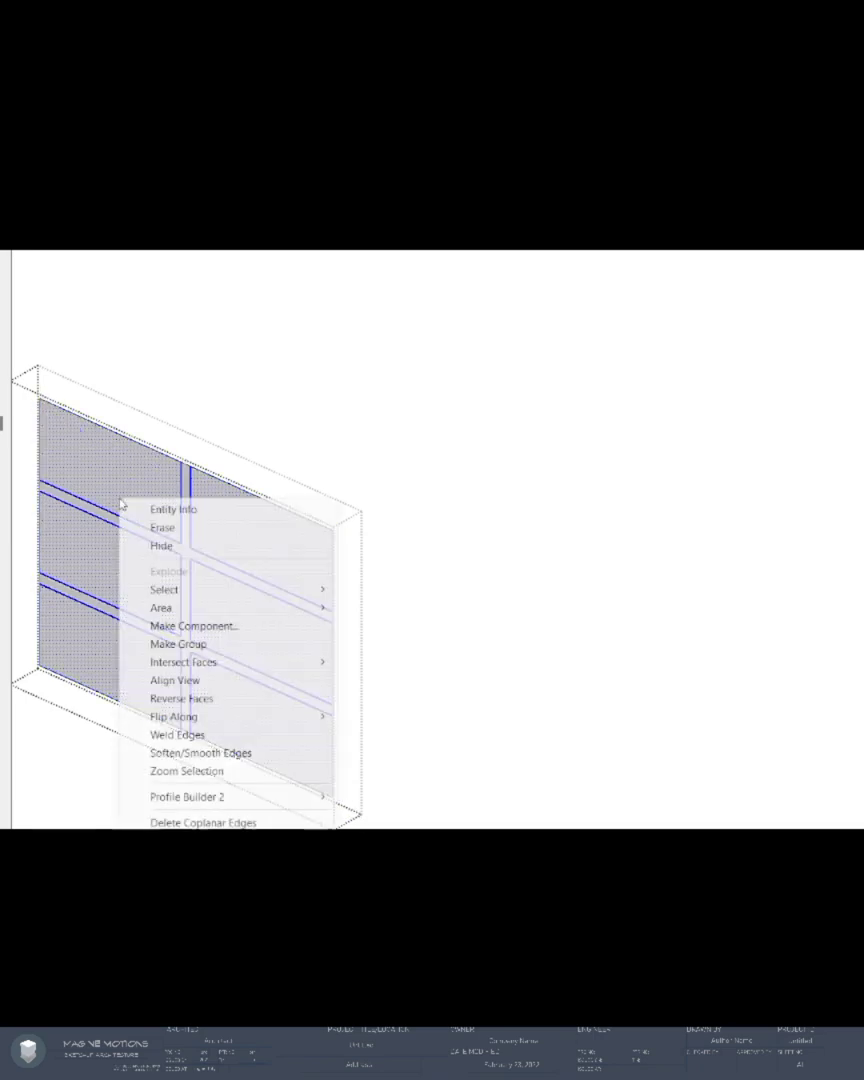
pyautogui.click(229, 823)
# - Shorten the short panel's glass sheet vertically about its centre with Scale and leave the component
pyautogui.click(240, 721)
pyautogui.press('i')
pyautogui.press('s')
pyautogui.click(186, 731)
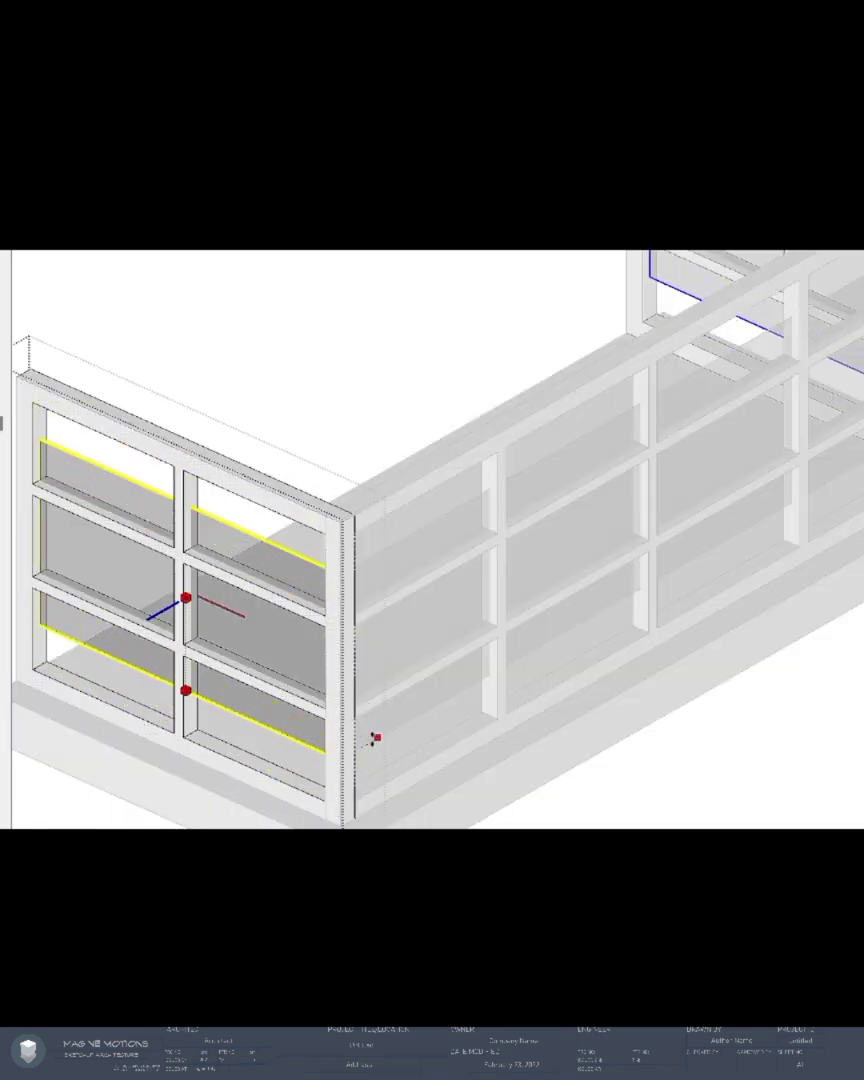
pyautogui.keyDown('ctrl'); pyautogui.click(385, 750); pyautogui.keyUp('ctrl')
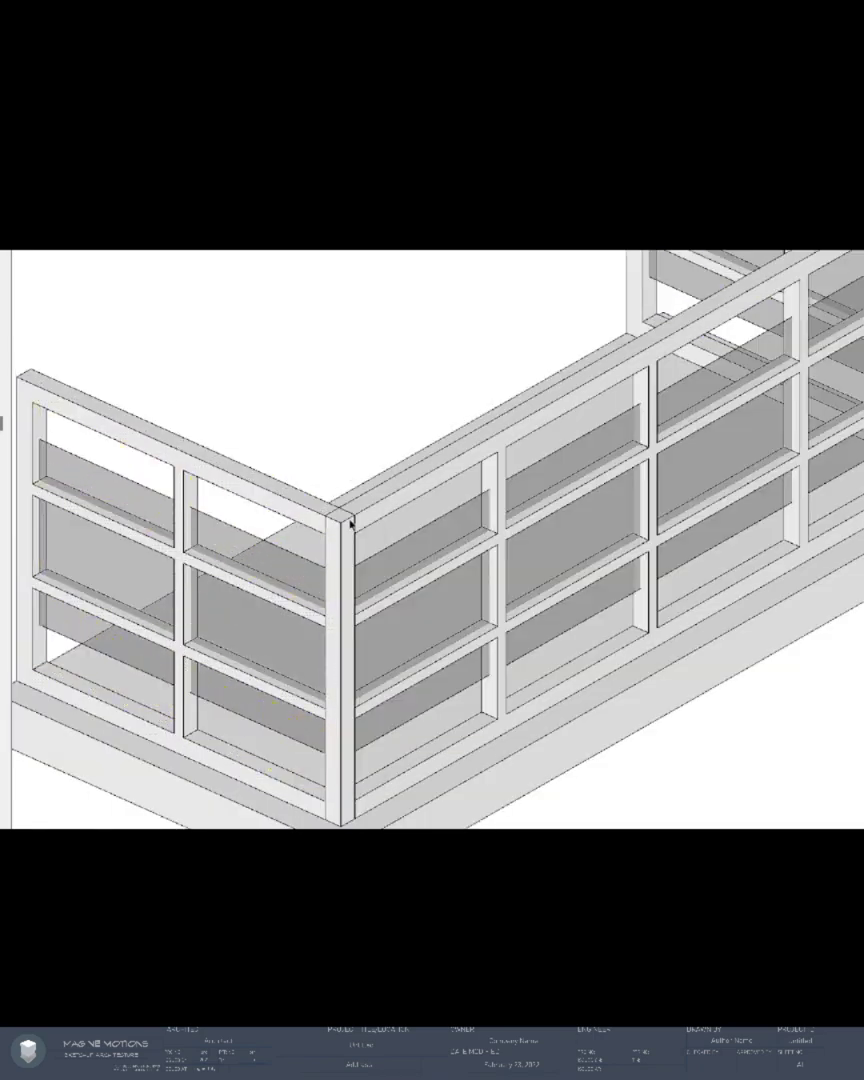
# - Examine the framed glass railing around the slab from several angles
pyautogui.scroll(-5, 350, 520)
pyautogui.moveTo(504, 512); pyautogui.dragTo(405, 688, button='middle')
pyautogui.scroll(-1, 332, 688)
pyautogui.scroll(3, 340, 678)
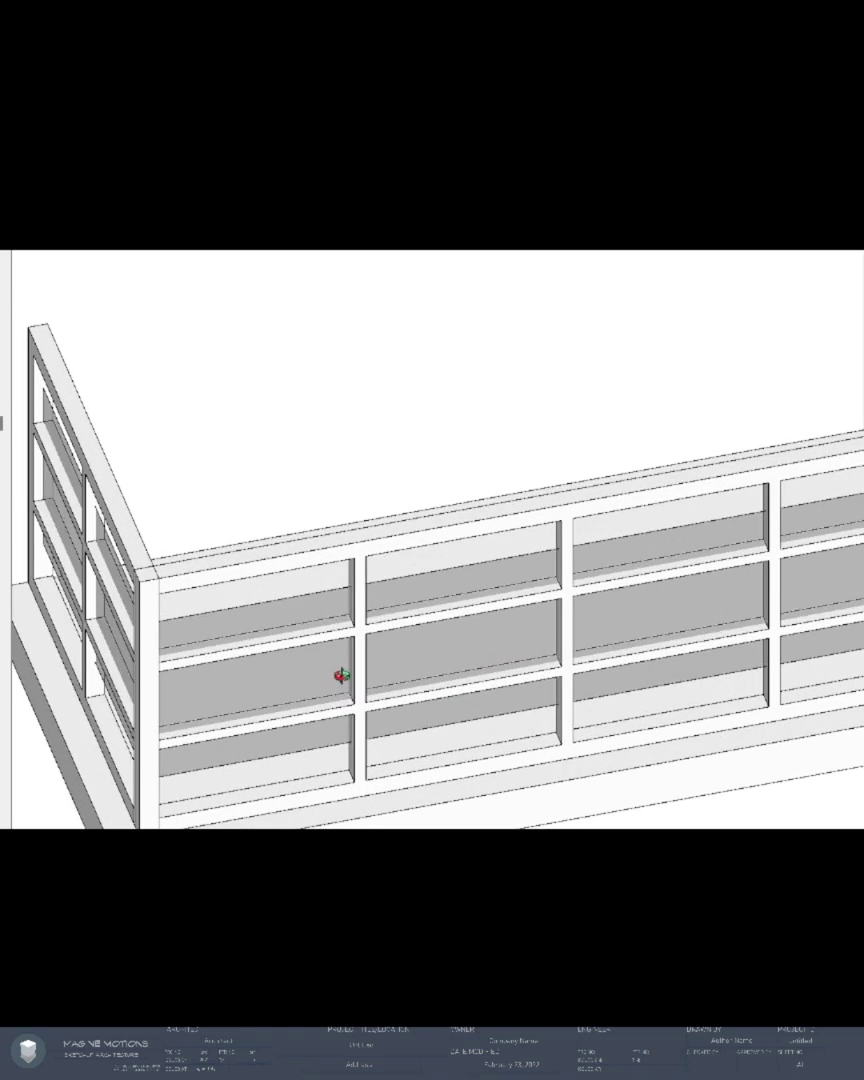
pyautogui.scroll(-3, 340, 678)
pyautogui.scroll(3, 340, 678)
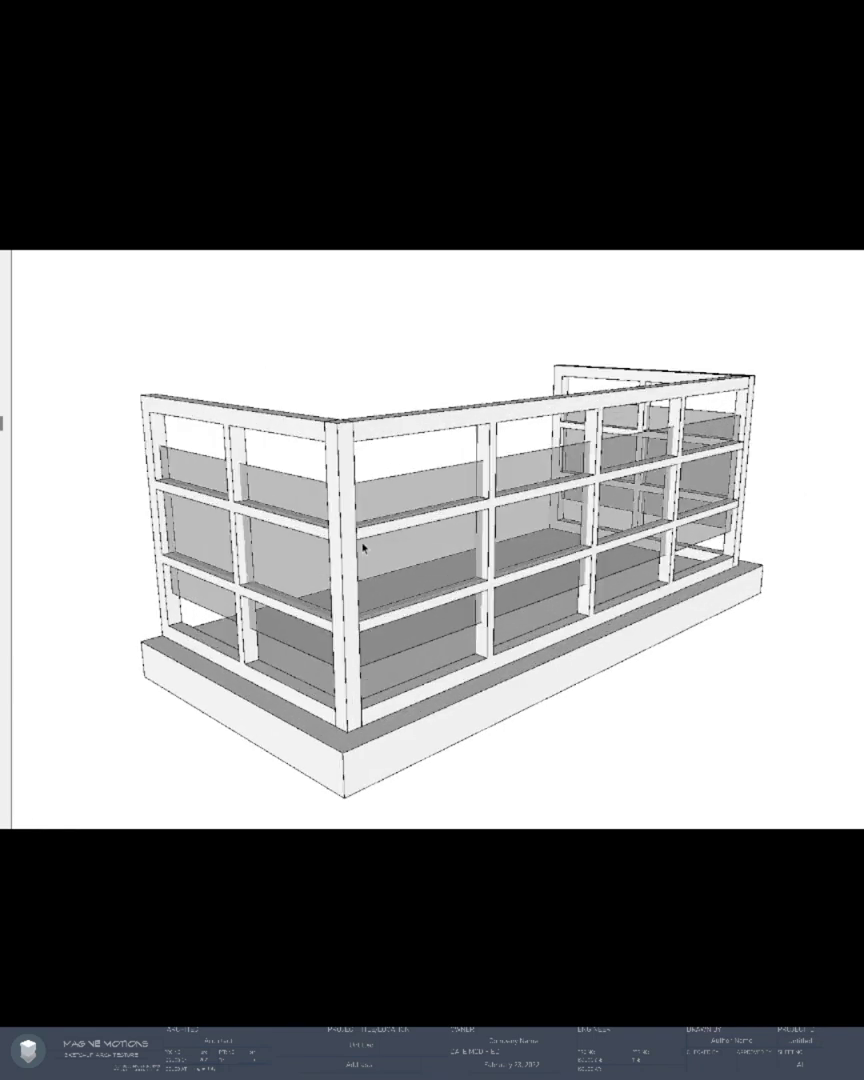
pyautogui.moveTo(362, 545); pyautogui.dragTo(335, 553, button='middle')
# - Open the long panel and explode its glass group
pyautogui.scroll(2, 334, 555)
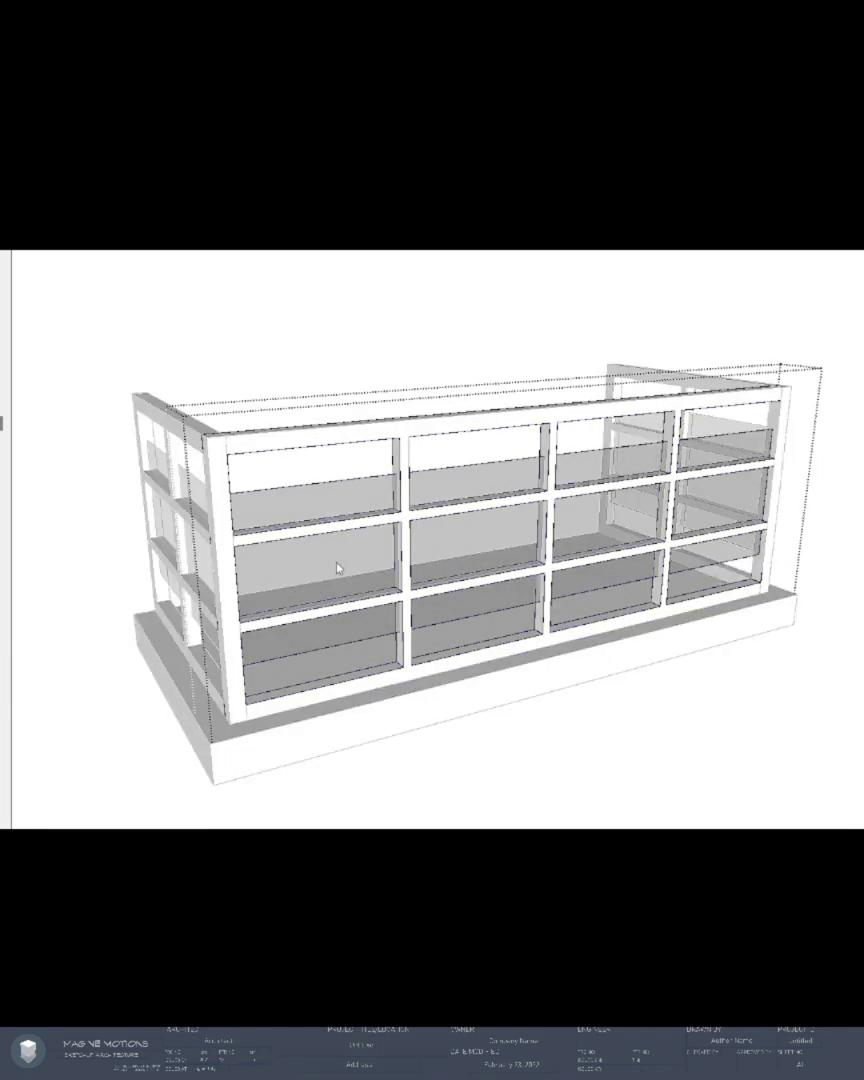
pyautogui.rightClick(337, 567)
pyautogui.click(422, 331)
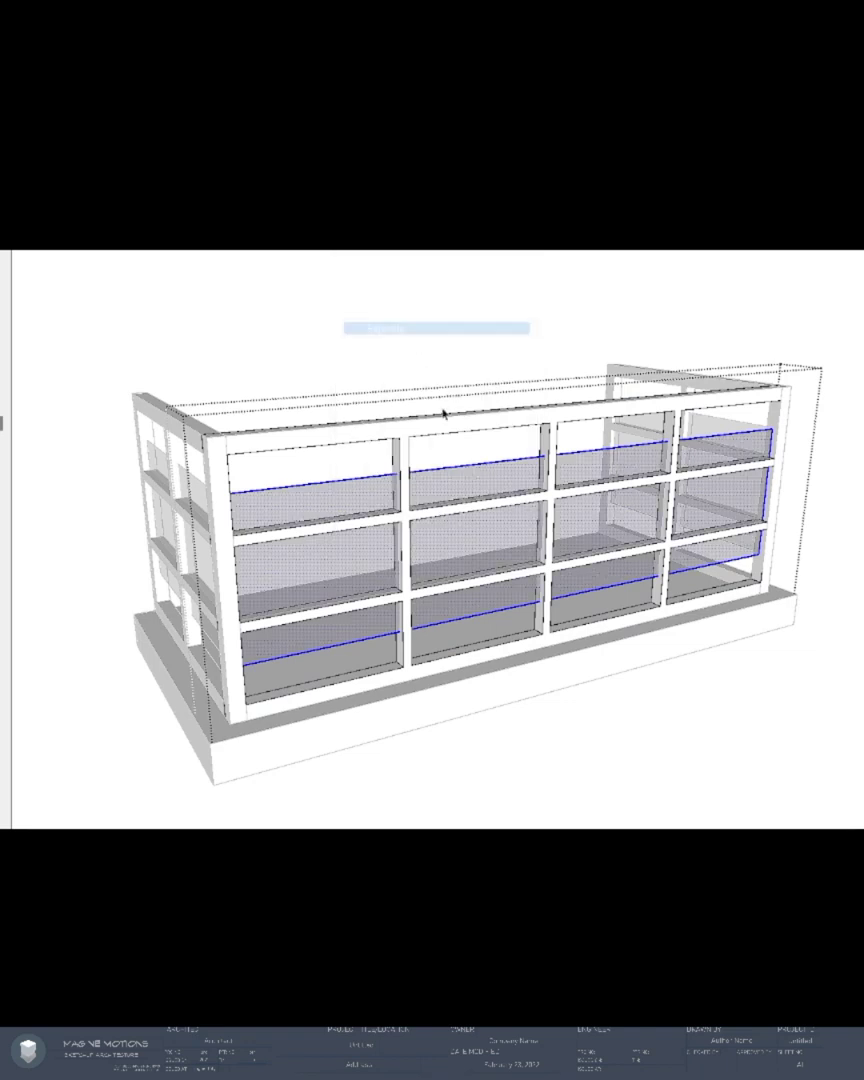
# - Move the long panel's first inner mullion sideways toward the near end of the frame
pyautogui.moveTo(335, 357); pyautogui.dragTo(461, 777)
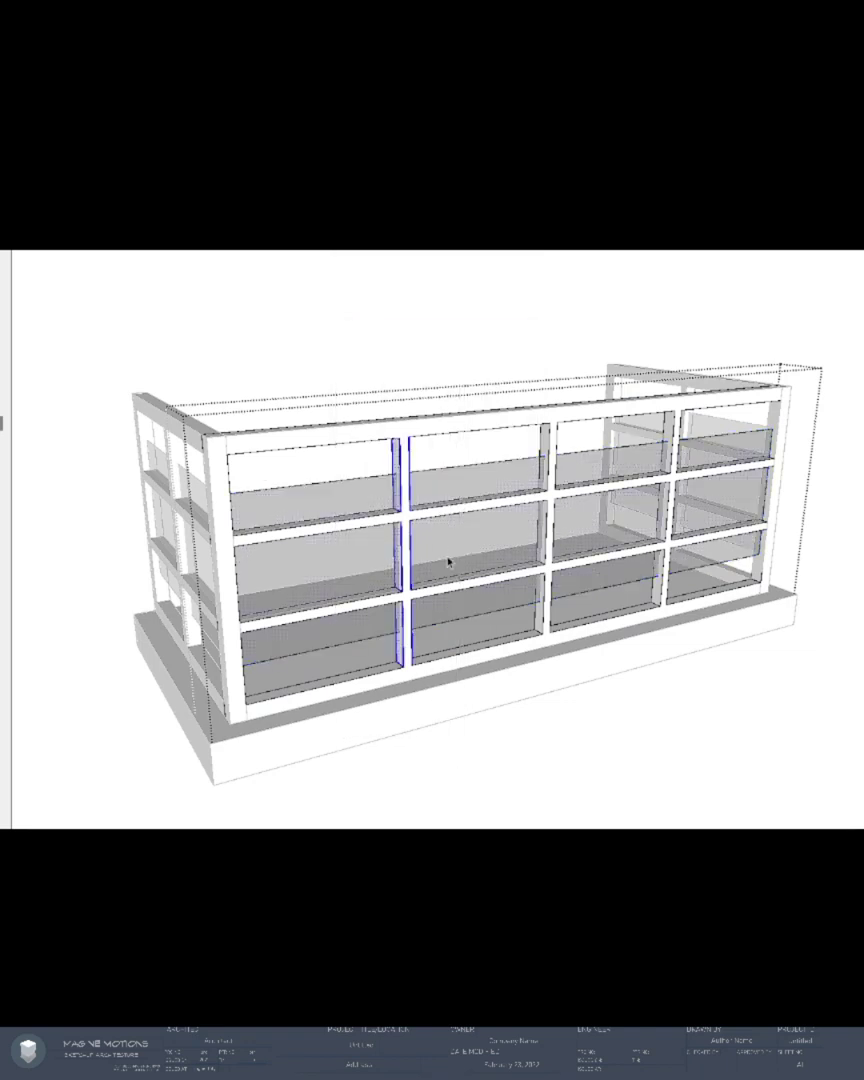
pyautogui.scroll(2, 458, 557)
pyautogui.hotkey('shift', 'h')
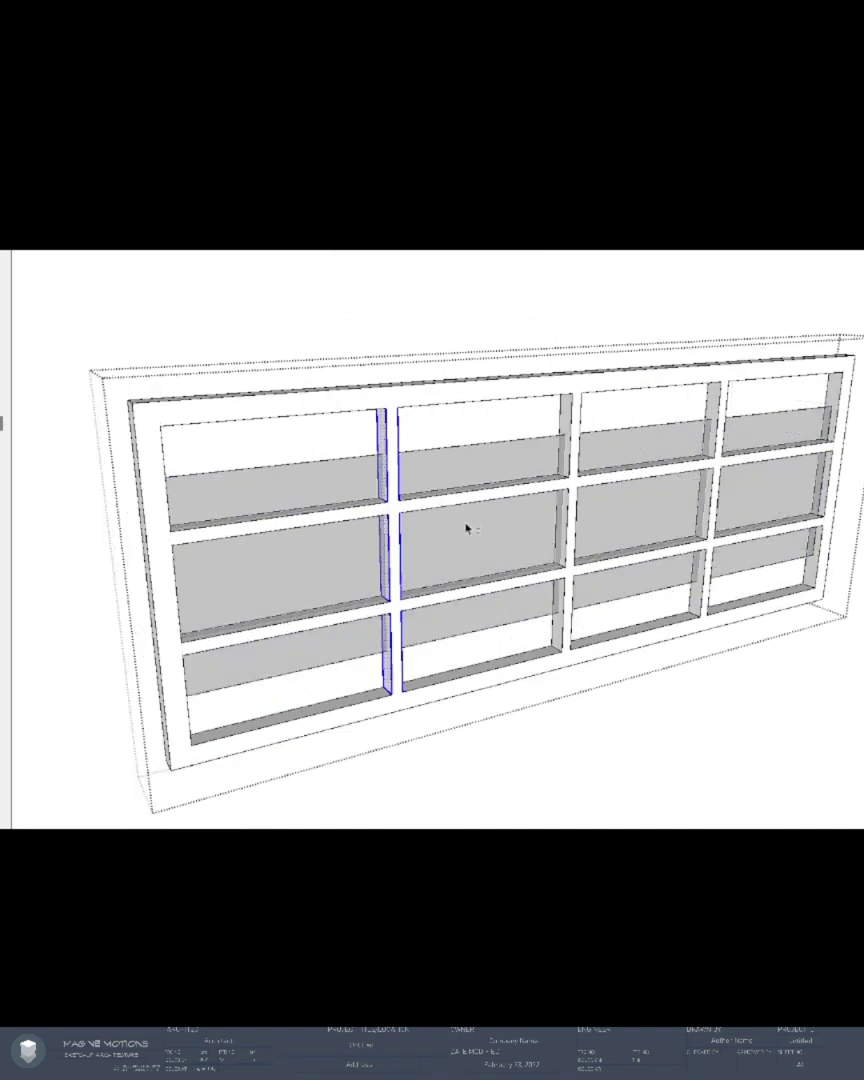
pyautogui.hotkey('shift', 'h')
pyautogui.press('m')
pyautogui.click(464, 522)
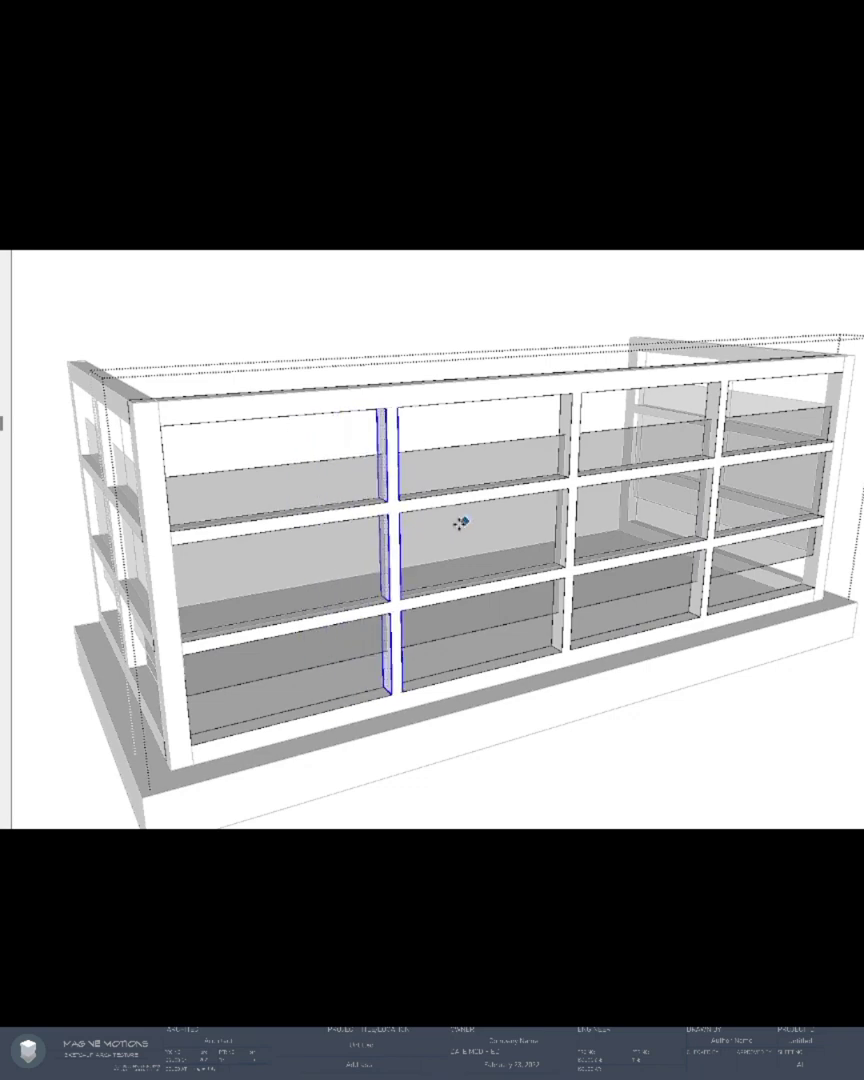
# - Move the long panel's last inner mullion outward to match the narrow bay at the opposite end
pyautogui.moveTo(365, 554); pyautogui.dragTo(452, 650, button='middle')
pyautogui.press('space')
pyautogui.moveTo(511, 448); pyautogui.dragTo(637, 805)
pyautogui.press('m')
pyautogui.click(508, 604)
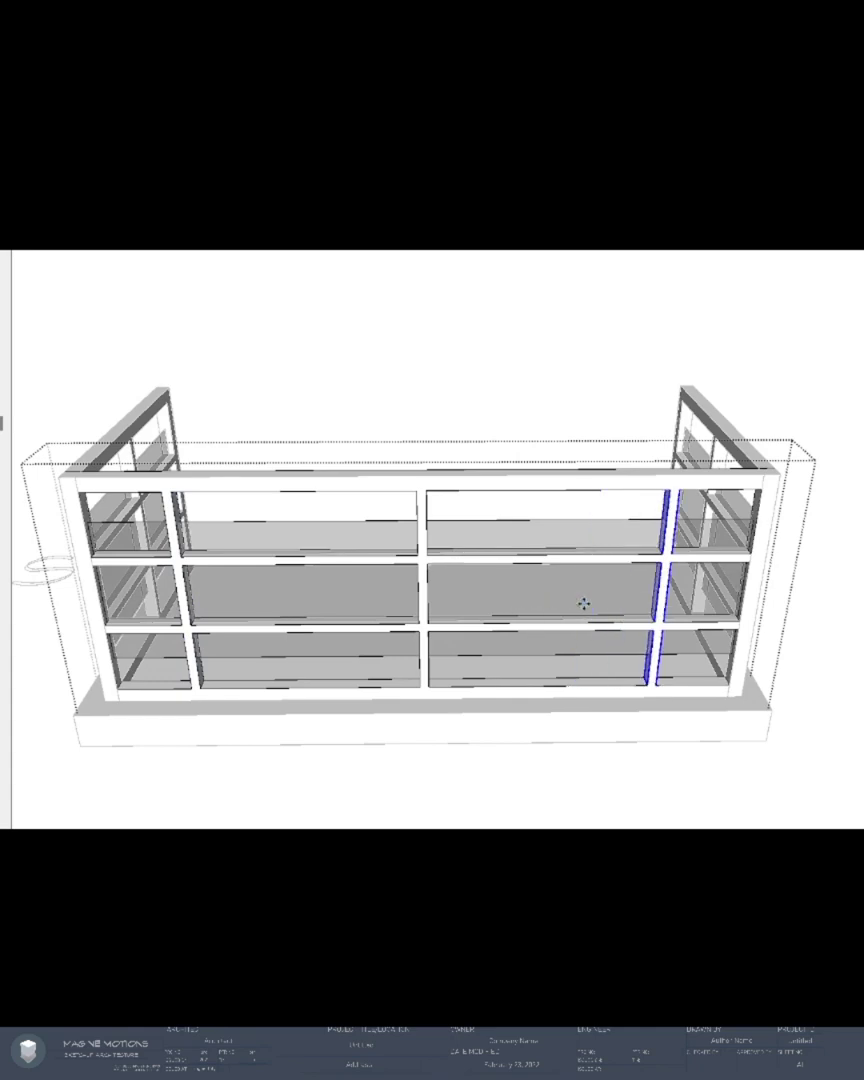
# - Open the short panel and move its inner mullion sideways to form a narrow bay at the open end
pyautogui.moveTo(798, 622); pyautogui.dragTo(238, 609, button='middle')
pyautogui.doubleClick(434, 528)
pyautogui.scroll(-1, 391, 559)
pyautogui.press('h')
pyautogui.scroll(2, 496, 509)
pyautogui.moveTo(451, 437); pyautogui.dragTo(570, 815)
pyautogui.press('m')
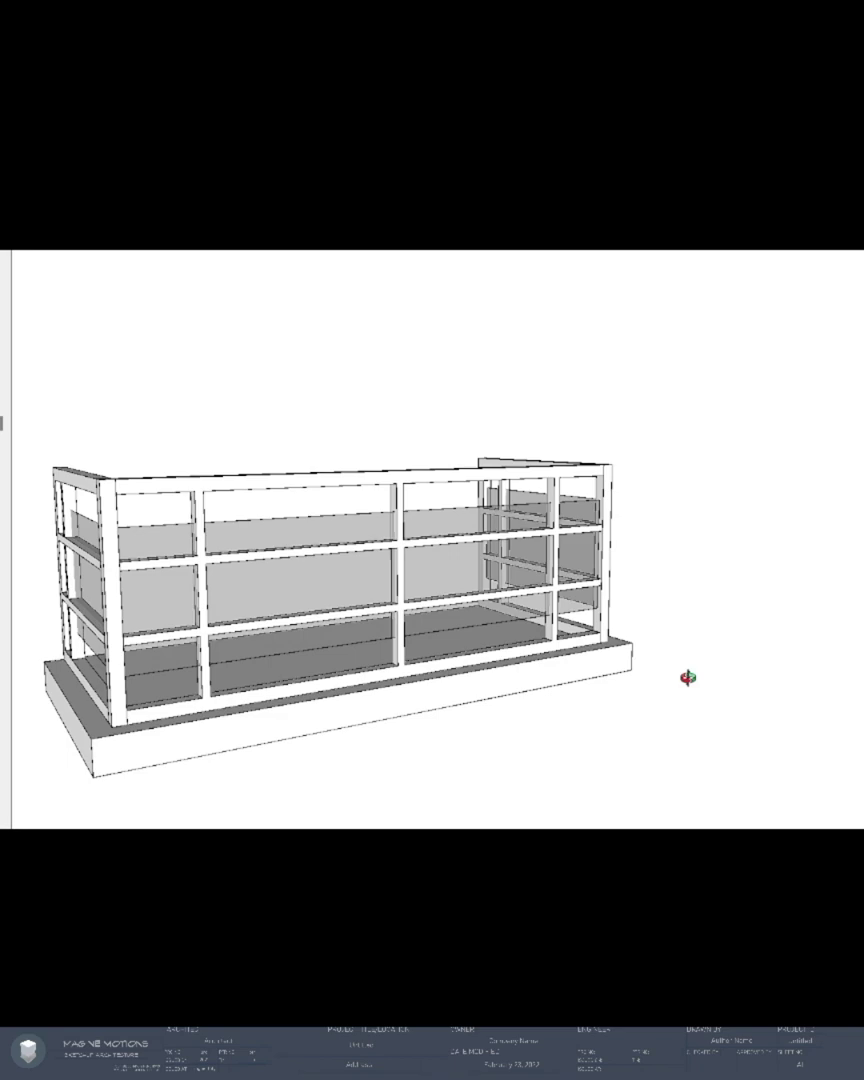
# - Draw a handrail path with the Line tool along the tops of the three railing panels
pyautogui.moveTo(688, 678); pyautogui.dragTo(391, 641, button='middle')
pyautogui.scroll(3, 199, 602)
pyautogui.scroll(-3, 199, 602)
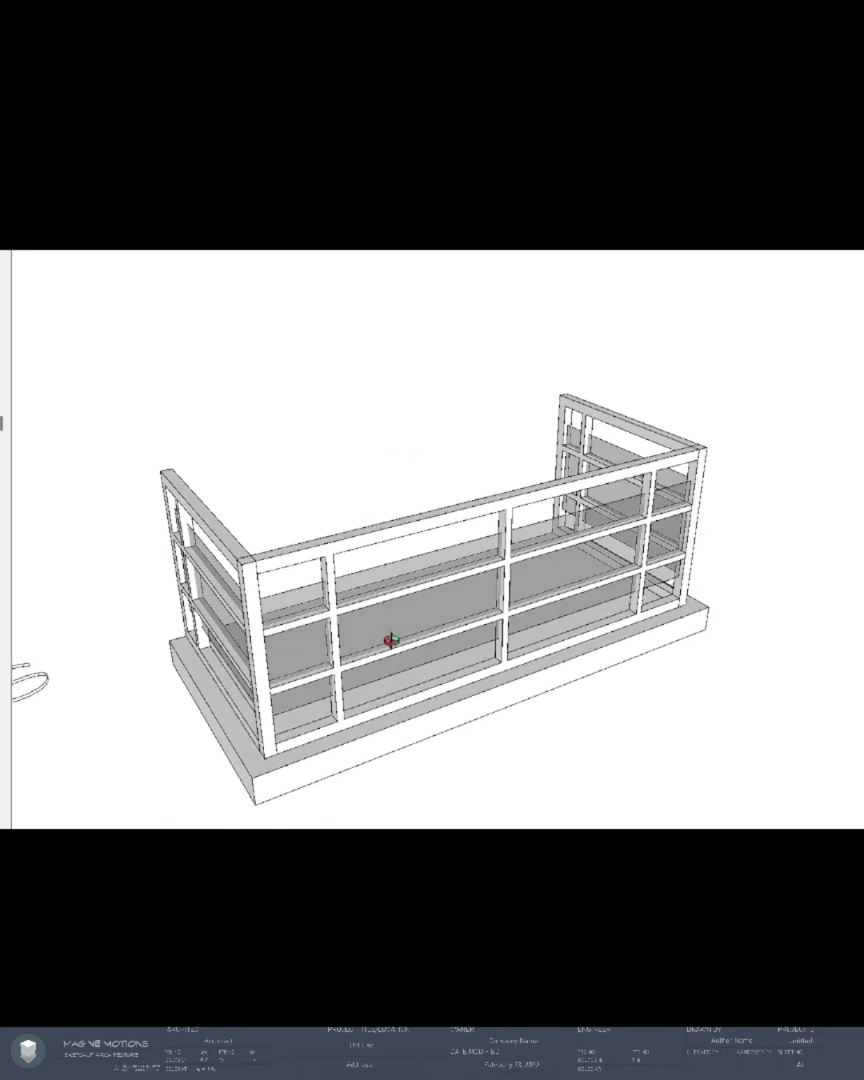
pyautogui.moveTo(30, 680); pyautogui.dragTo(38, 688, button='middle')
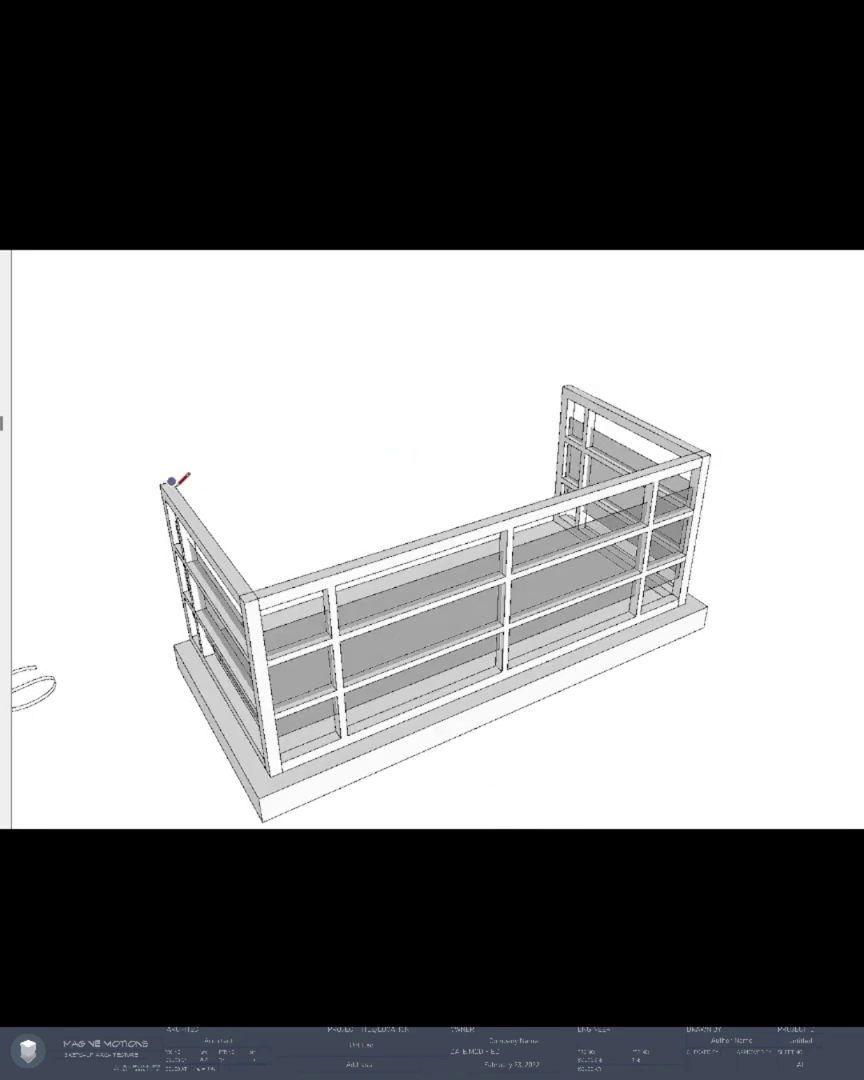
pyautogui.click(255, 591)
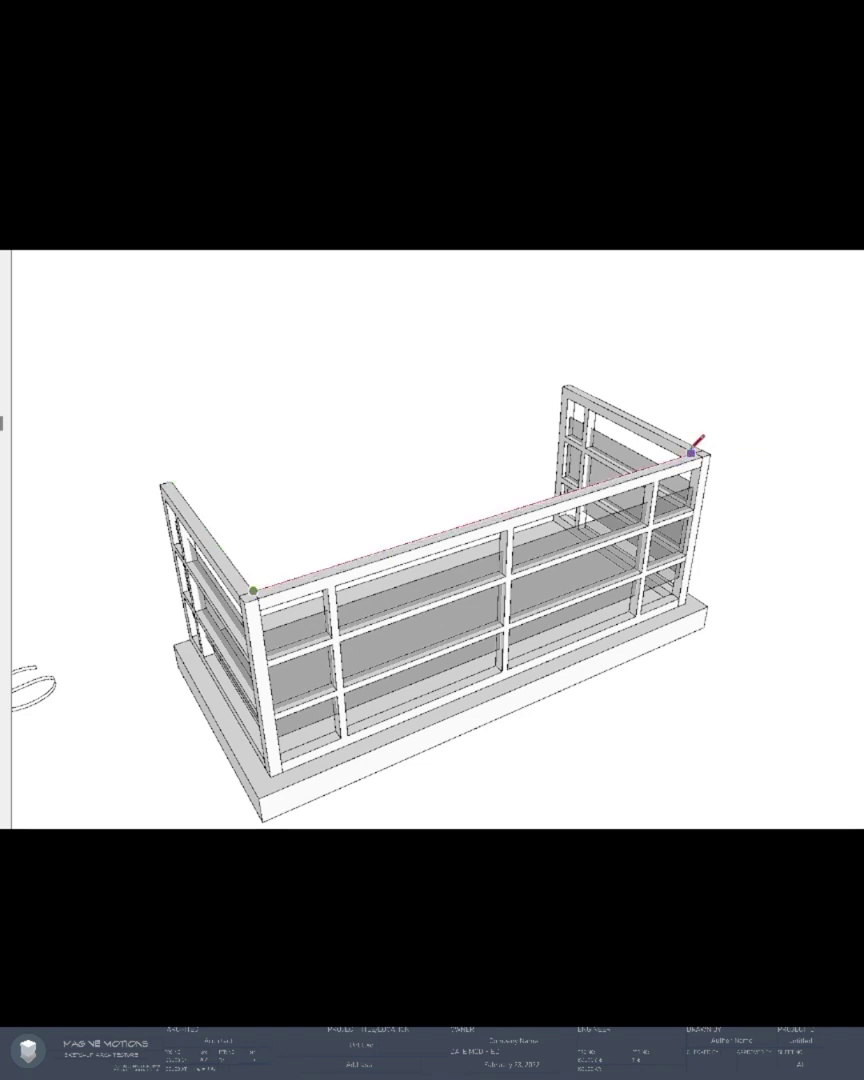
pyautogui.scroll(3, 699, 449)
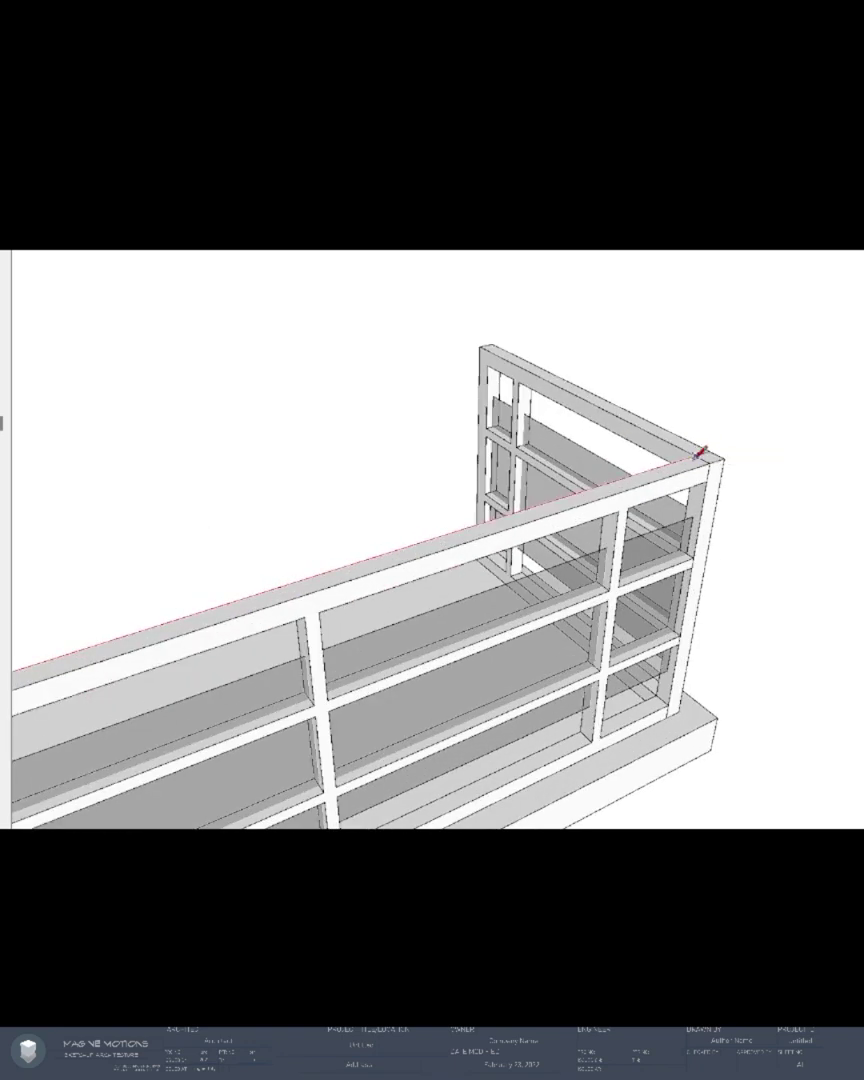
pyautogui.click(697, 454)
pyautogui.scroll(-5, 485, 536)
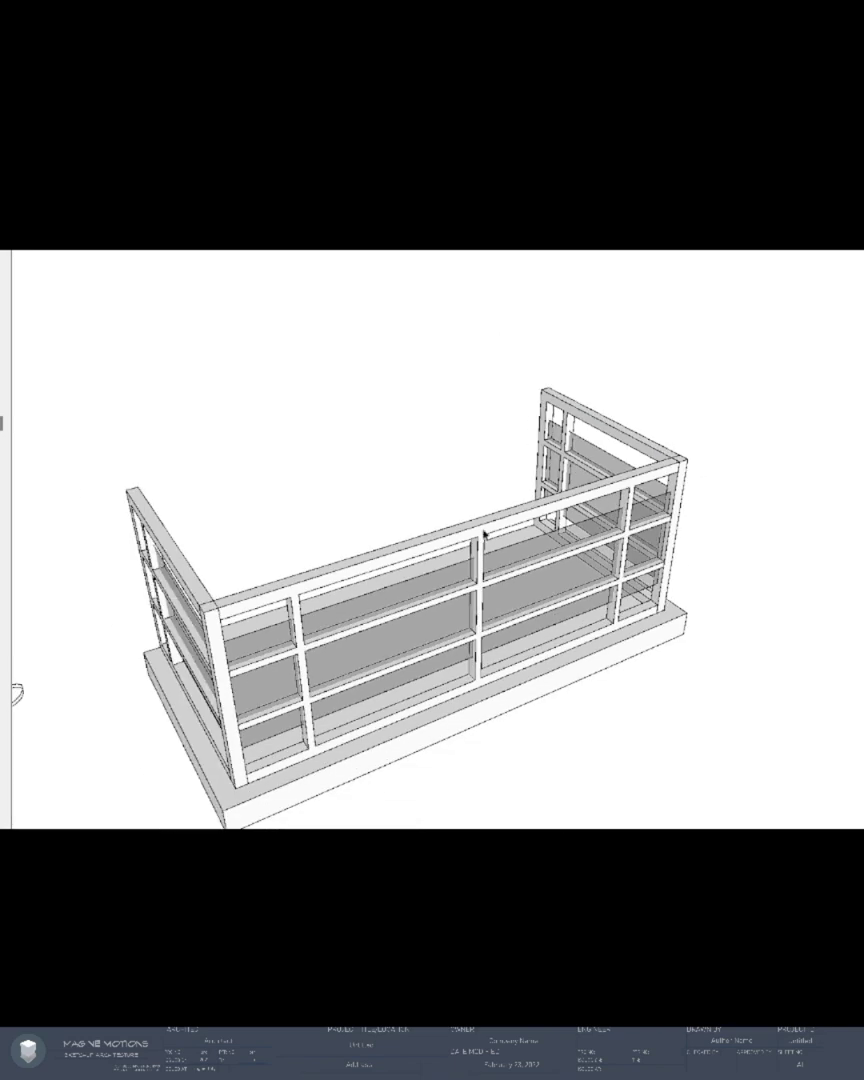
# - Raise the handrail path above the top rail and draw a stepped, curved profile on the short panel's end face
pyautogui.moveTo(485, 536)
pyautogui.mouseDown(button='middle')
pyautogui.moveTo(434, 504)
pyautogui.moveTo(104, 548)
pyautogui.mouseUp(button='middle')
pyautogui.scroll(6, 170, 577)
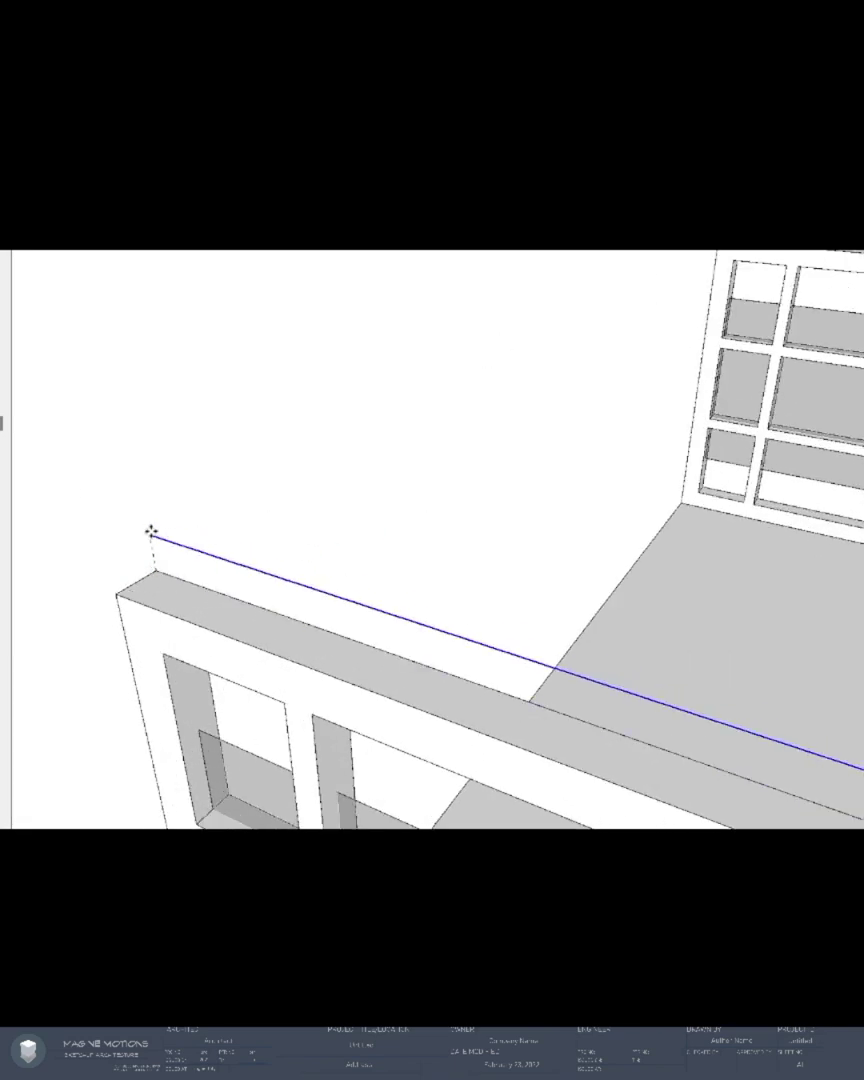
pyautogui.scroll(-3, 149, 587)
pyautogui.moveTo(149, 587)
pyautogui.mouseDown(button='middle')
pyautogui.moveTo(408, 697)
pyautogui.moveTo(432, 596)
pyautogui.moveTo(397, 441)
pyautogui.mouseUp(button='middle')
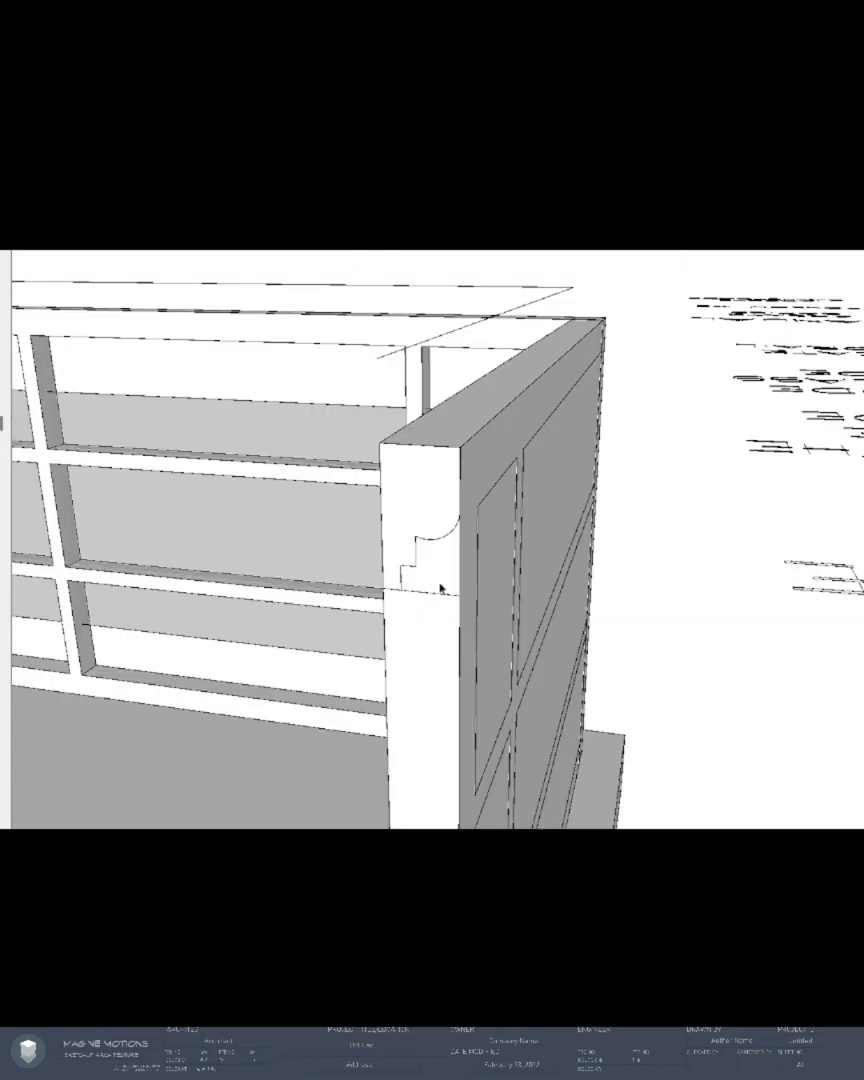
# - Position the handrail profile at the end of the path and sweep it around the railing with Follow Me
pyautogui.tripleClick(444, 574)
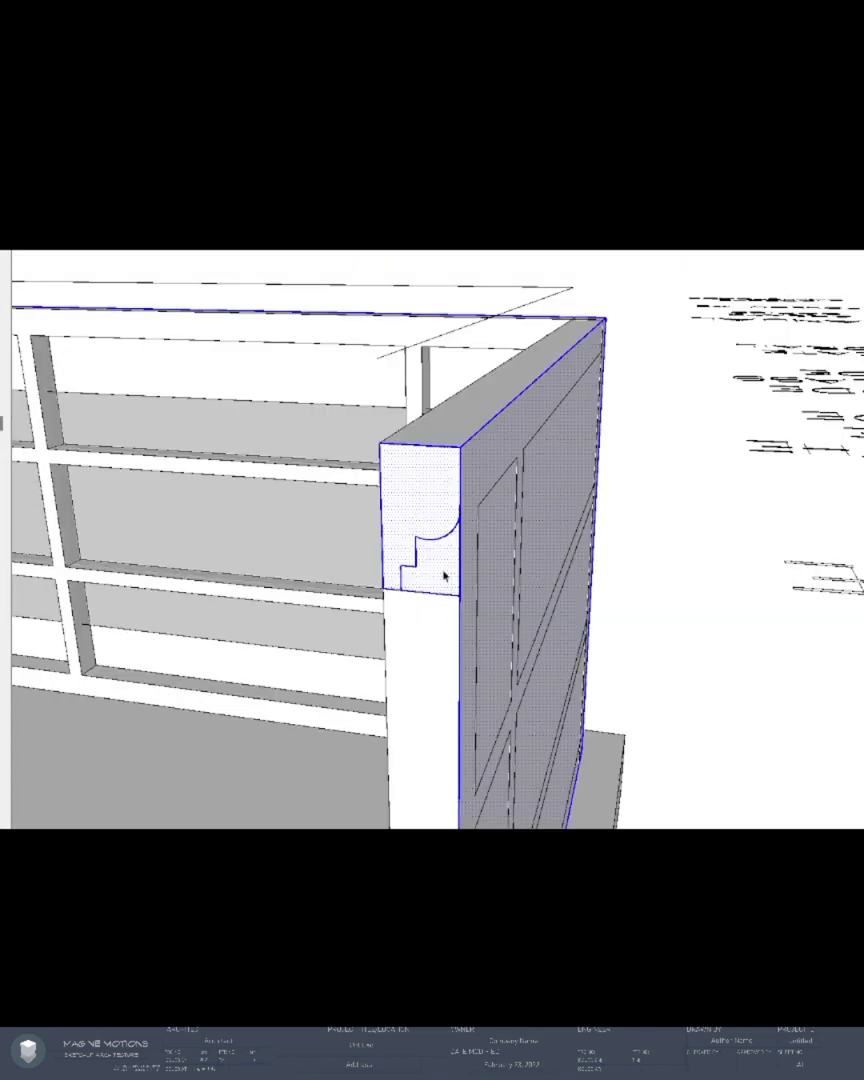
pyautogui.press('Escape')
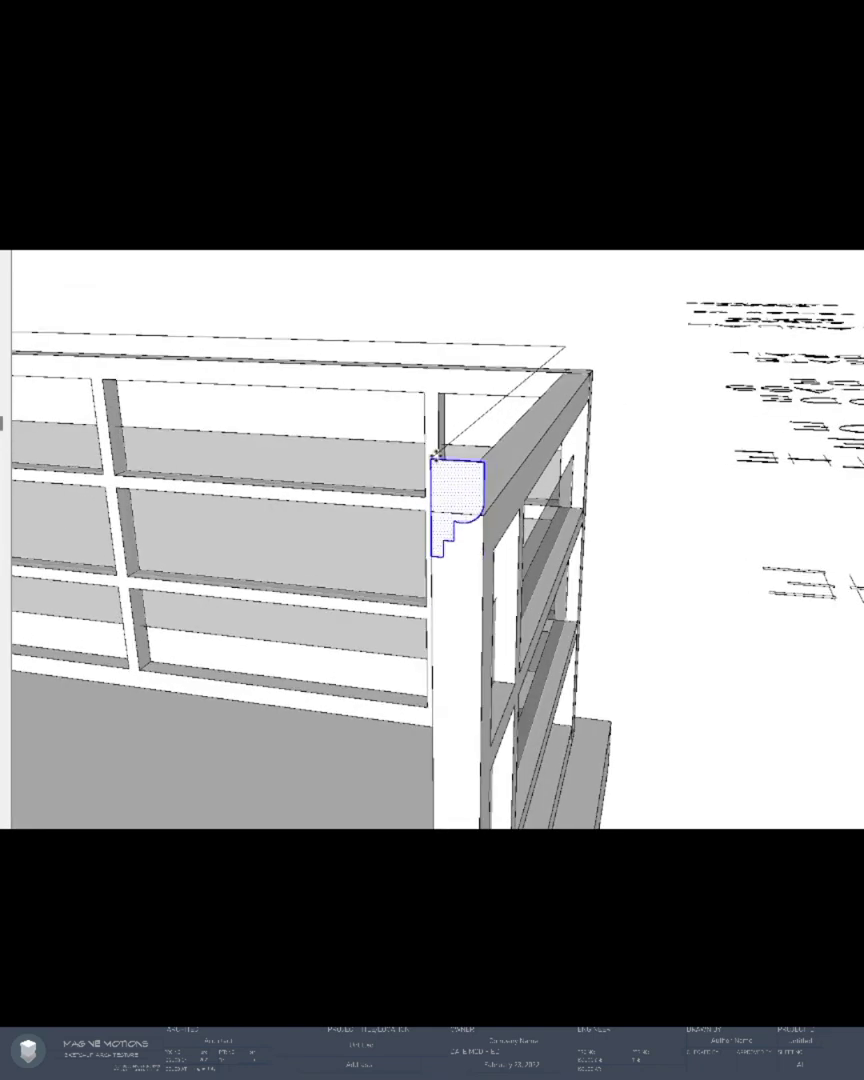
pyautogui.keyDown('shift'); pyautogui.click(452, 450); pyautogui.keyUp('shift')
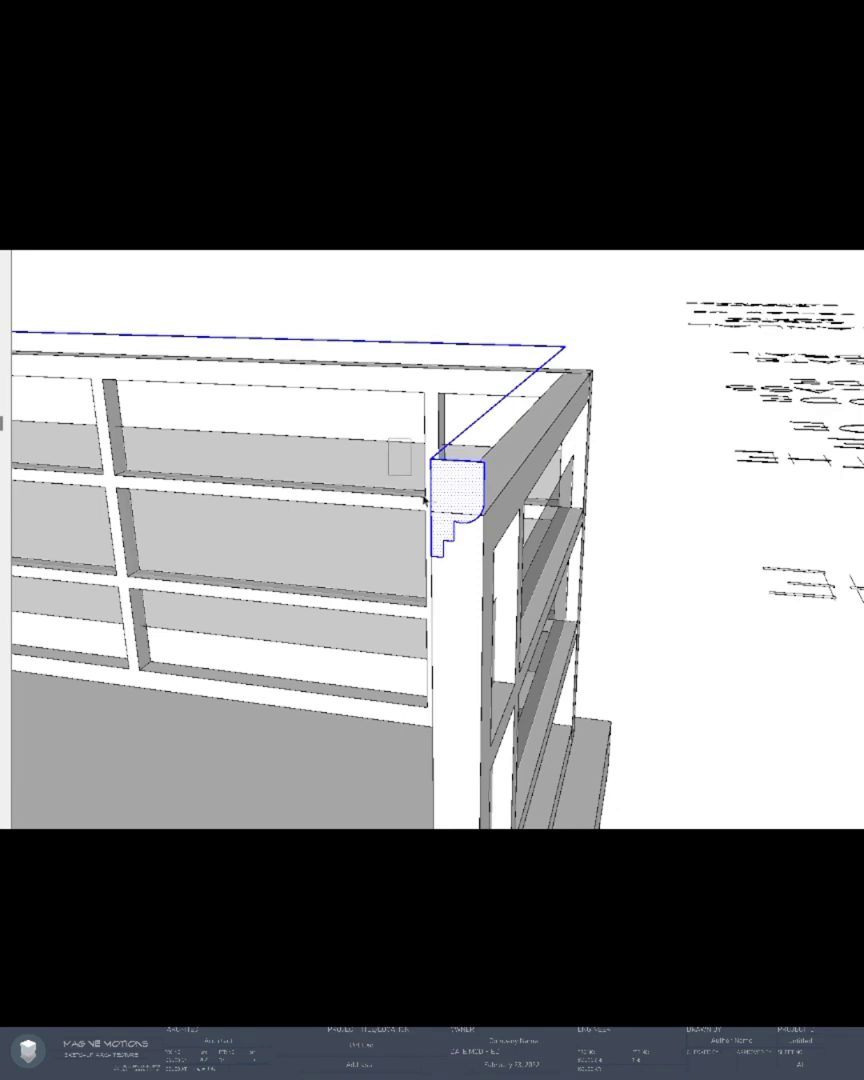
pyautogui.keyDown('shift'); pyautogui.moveTo(507, 598); pyautogui.dragTo(507, 598); pyautogui.keyUp('shift')
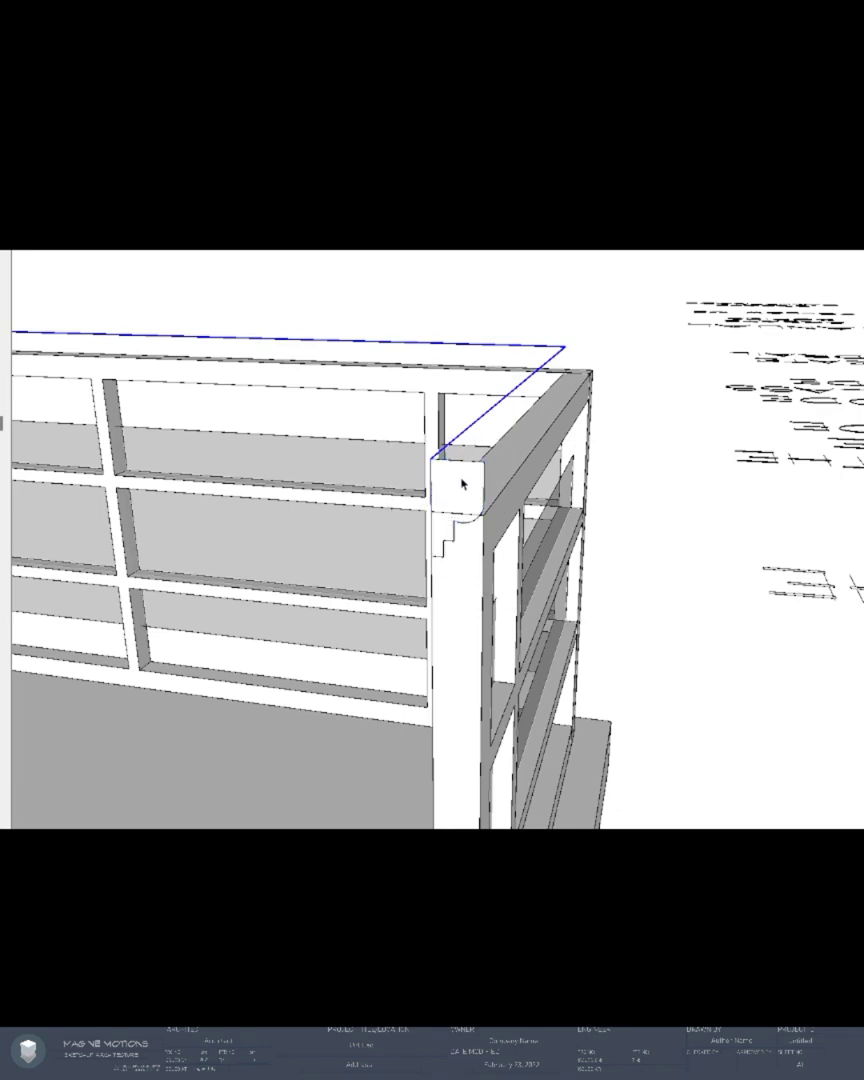
pyautogui.click(461, 479)
pyautogui.scroll(-2, 467, 480)
pyautogui.keyDown('shift'); pyautogui.moveTo(497, 460); pyautogui.dragTo(736, 529, button='middle'); pyautogui.keyUp('shift')
pyautogui.moveTo(185, 566); pyautogui.dragTo(222, 589, button='middle')
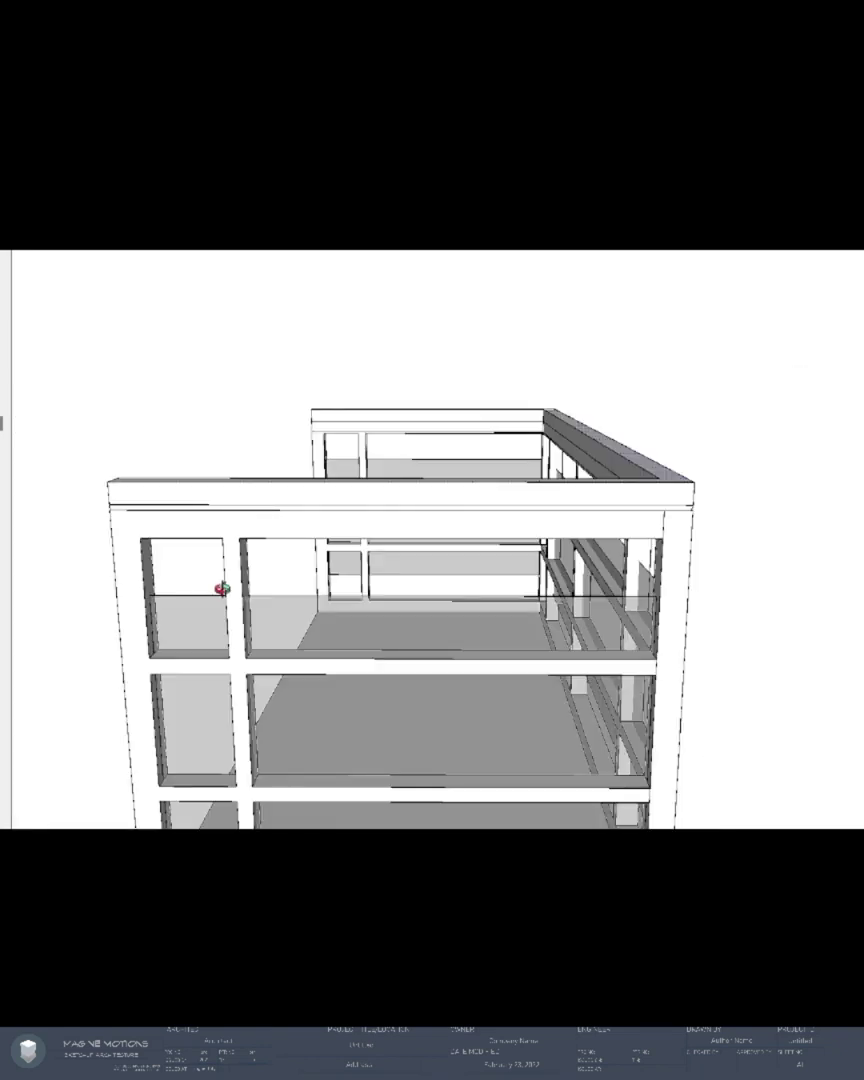
pyautogui.moveTo(697, 523); pyautogui.dragTo(493, 522, button='middle')
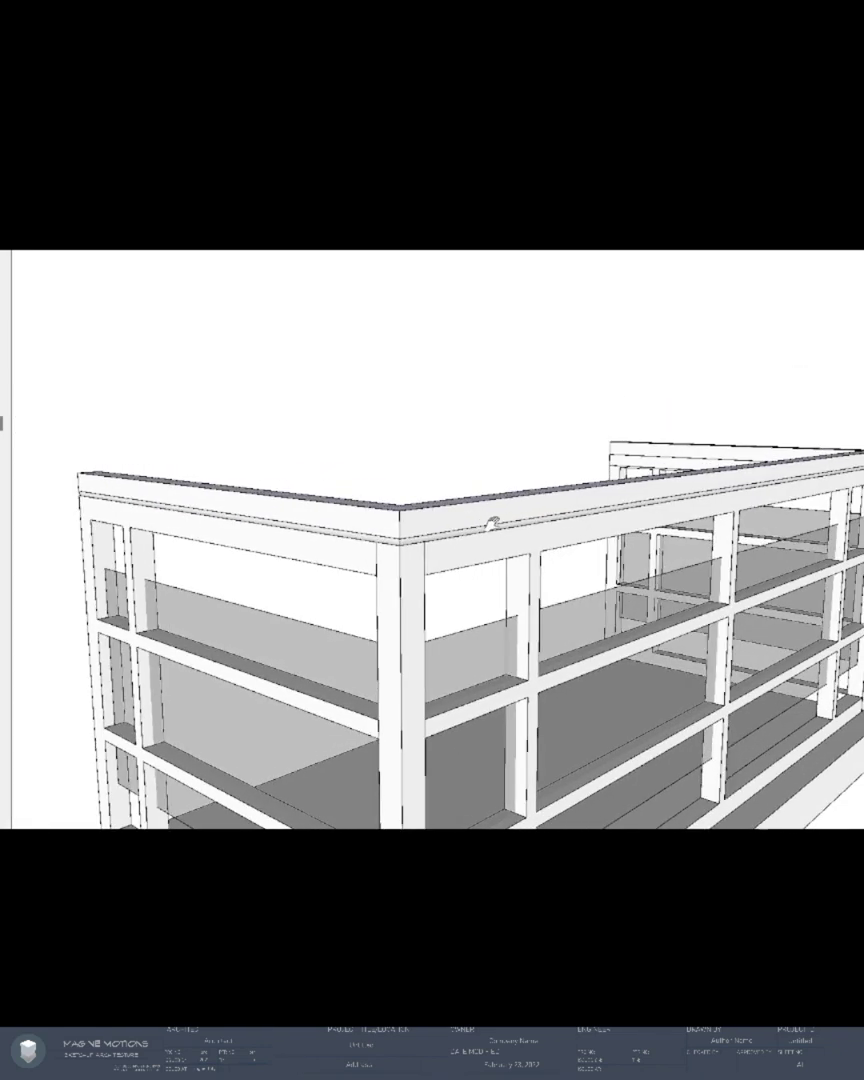
# - Select the whole swept handrail and move it vertically to leave a gap above the panel frames
pyautogui.tripleClick(383, 522)
pyautogui.click(326, 455)
pyautogui.scroll(2, 390, 543)
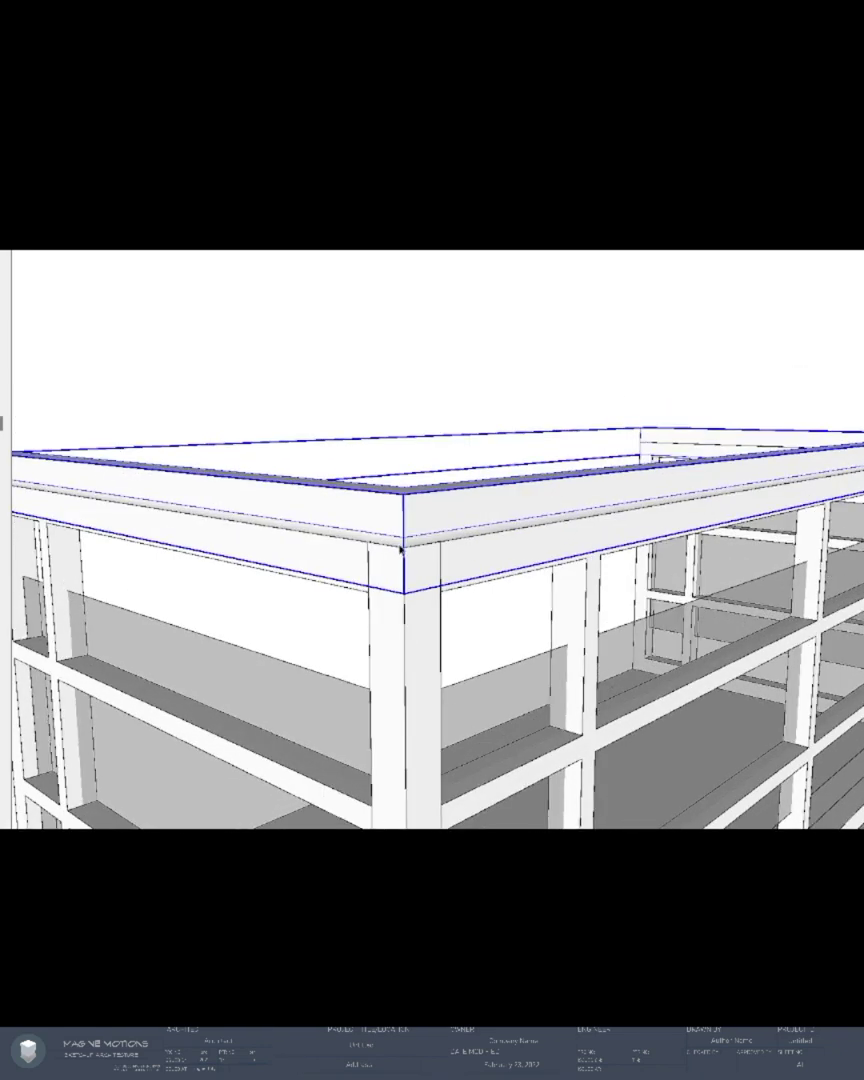
pyautogui.click(407, 484)
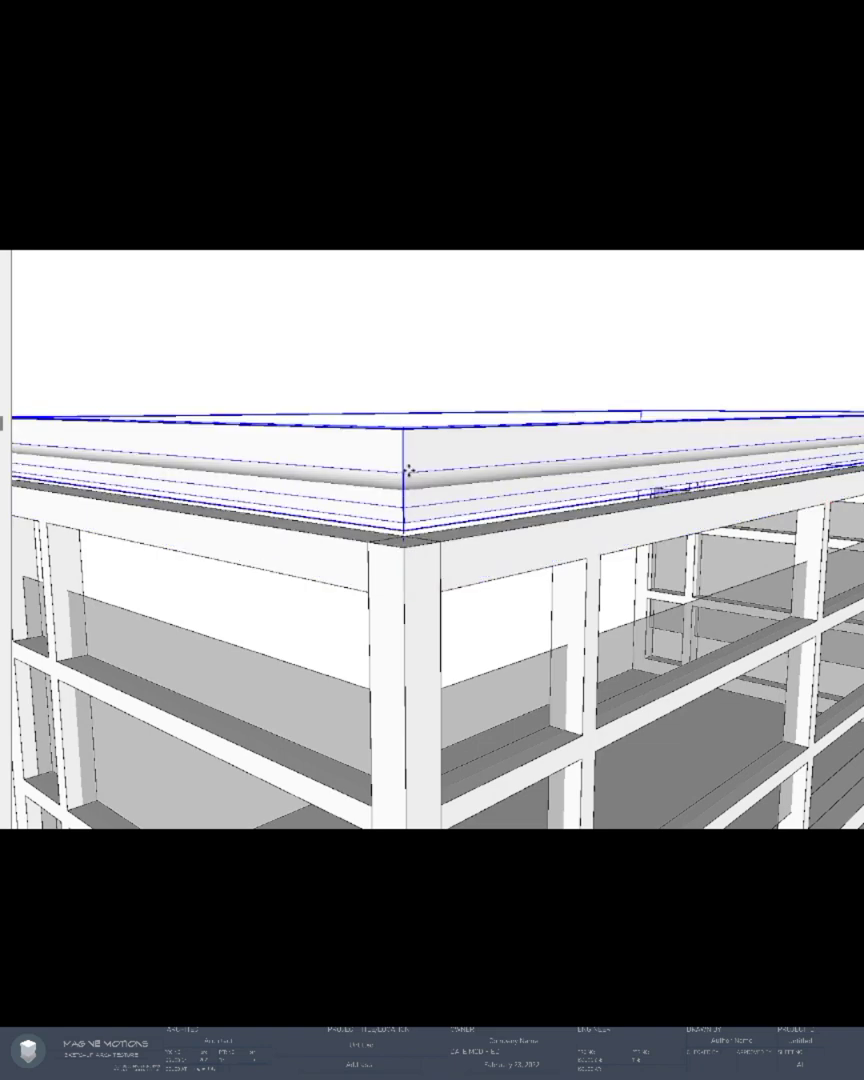
pyautogui.click(409, 455)
pyautogui.scroll(-2, 408, 458)
pyautogui.press('space')
pyautogui.click(496, 574)
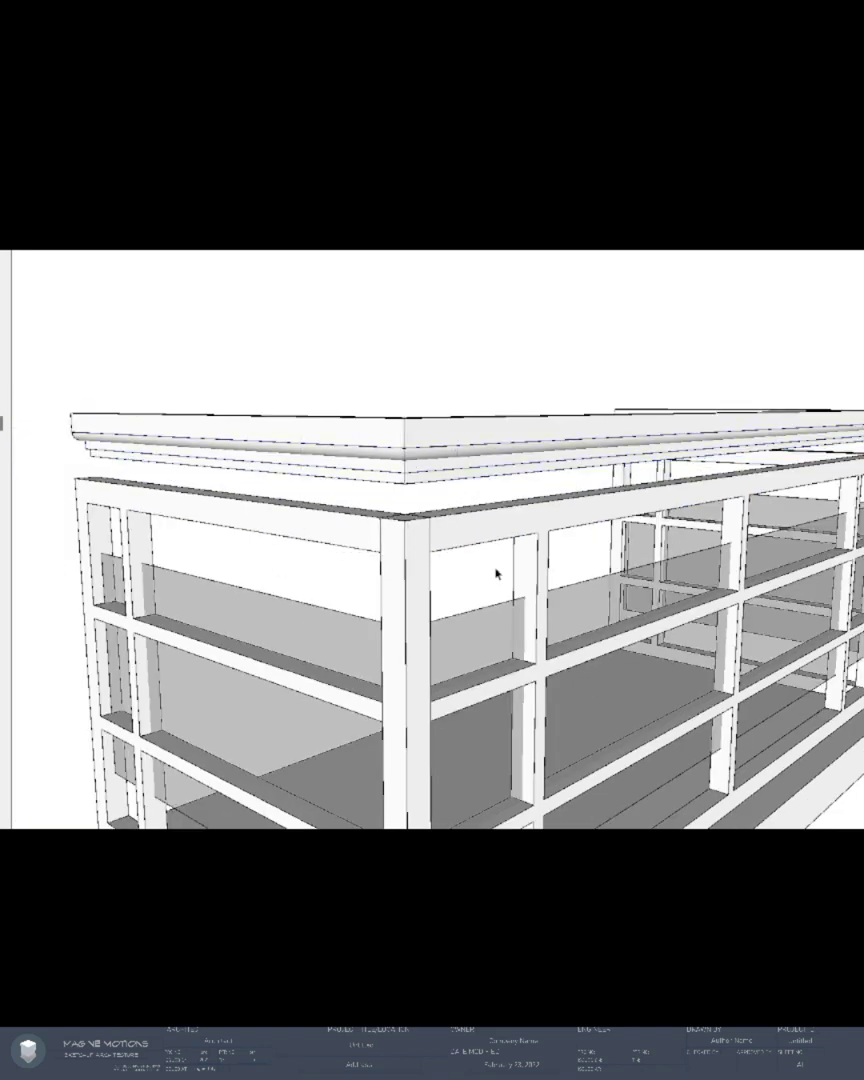
# - Draw a rectangle on top of the corner post and extrude it up to the underside of the handrail
pyautogui.moveTo(377, 563); pyautogui.dragTo(167, 567, button='middle')
pyautogui.scroll(3, 433, 552)
pyautogui.press('r')
pyautogui.click(416, 546)
pyautogui.click(455, 499)
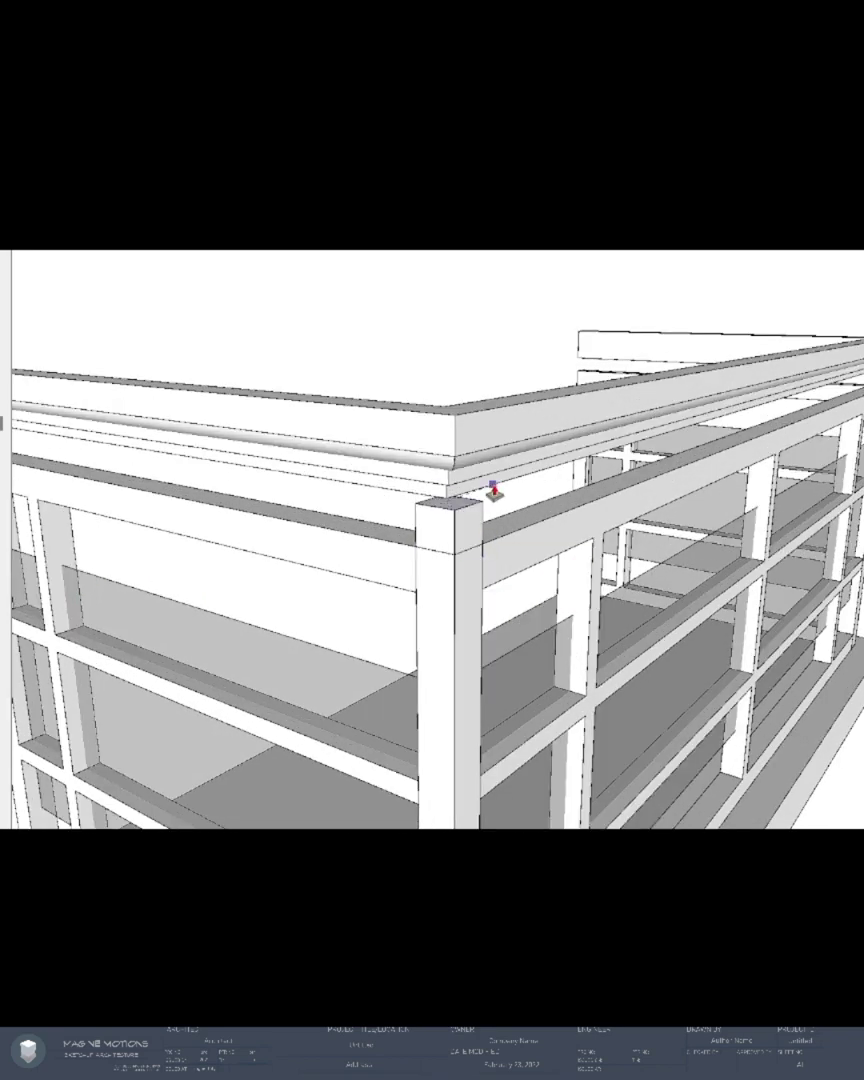
pyautogui.scroll(-1, 467, 500)
# - Scale the handrail outward along its width and length so it overhangs the corner block
pyautogui.press('space')
pyautogui.click(454, 475)
pyautogui.press('s')
pyautogui.moveTo(185, 434); pyautogui.dragTo(166, 434)
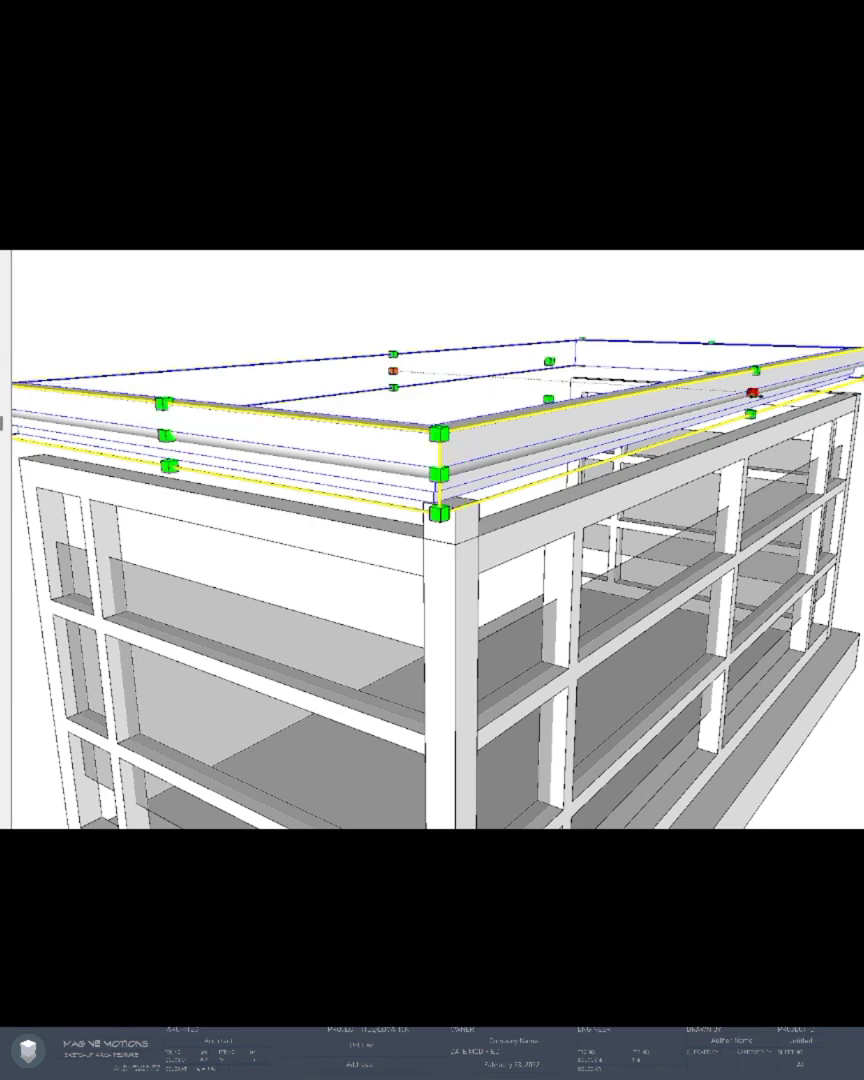
pyautogui.moveTo(753, 393); pyautogui.dragTo(771, 394)
pyautogui.moveTo(176, 439); pyautogui.dragTo(164, 445)
pyautogui.press('space')
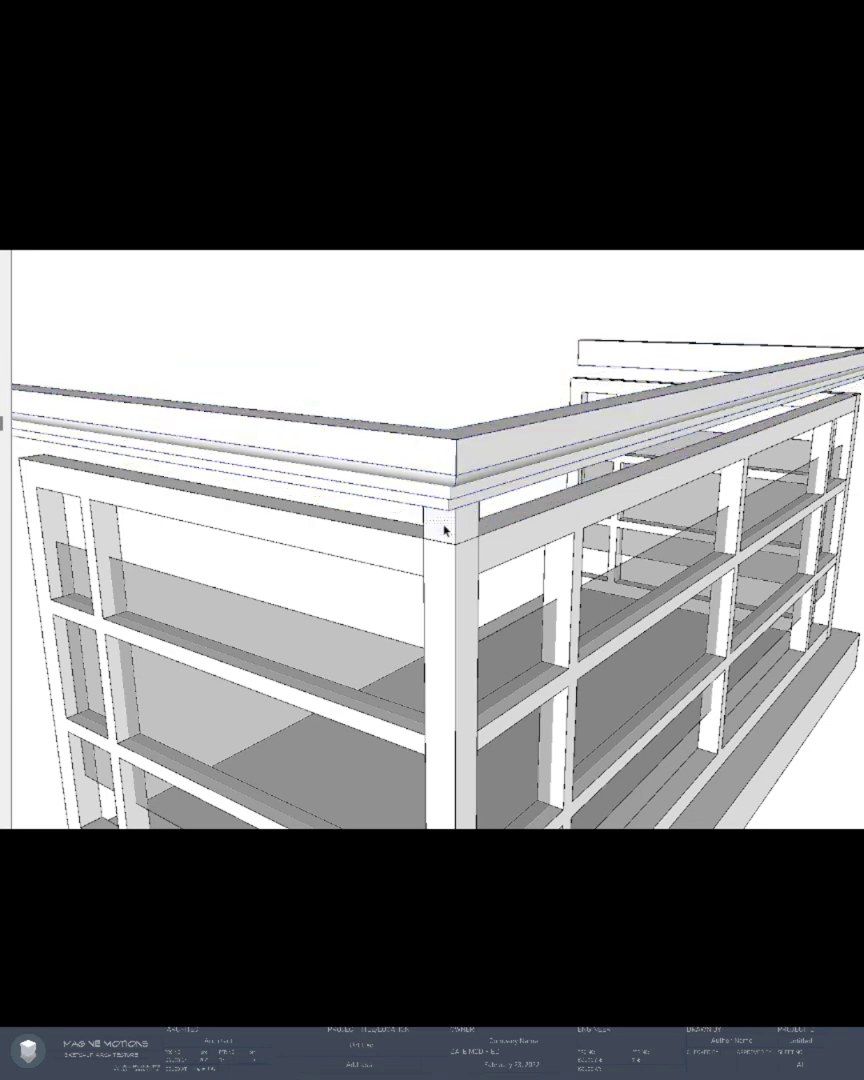
# - Make the corner spacer block a component and cut it from its place outside the panels
pyautogui.scroll(-1, 578, 523)
pyautogui.scroll(1, 491, 548)
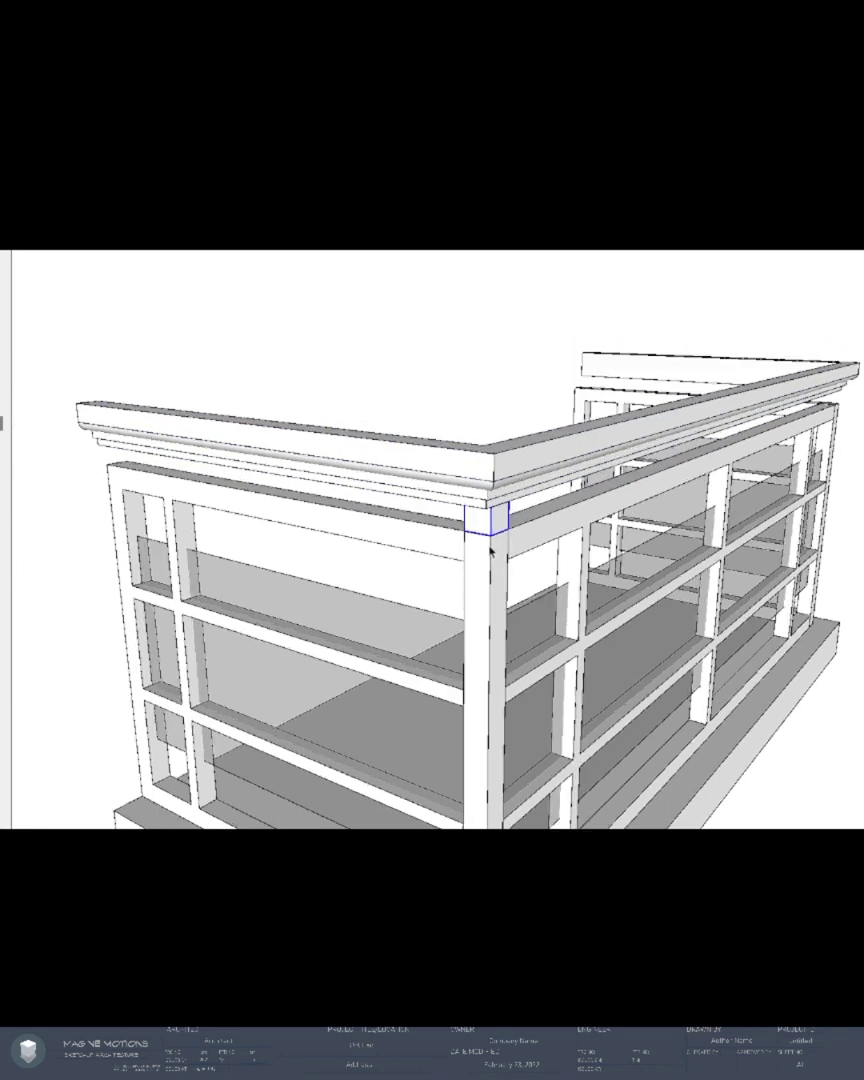
pyautogui.press('g')
pyautogui.press('Return')
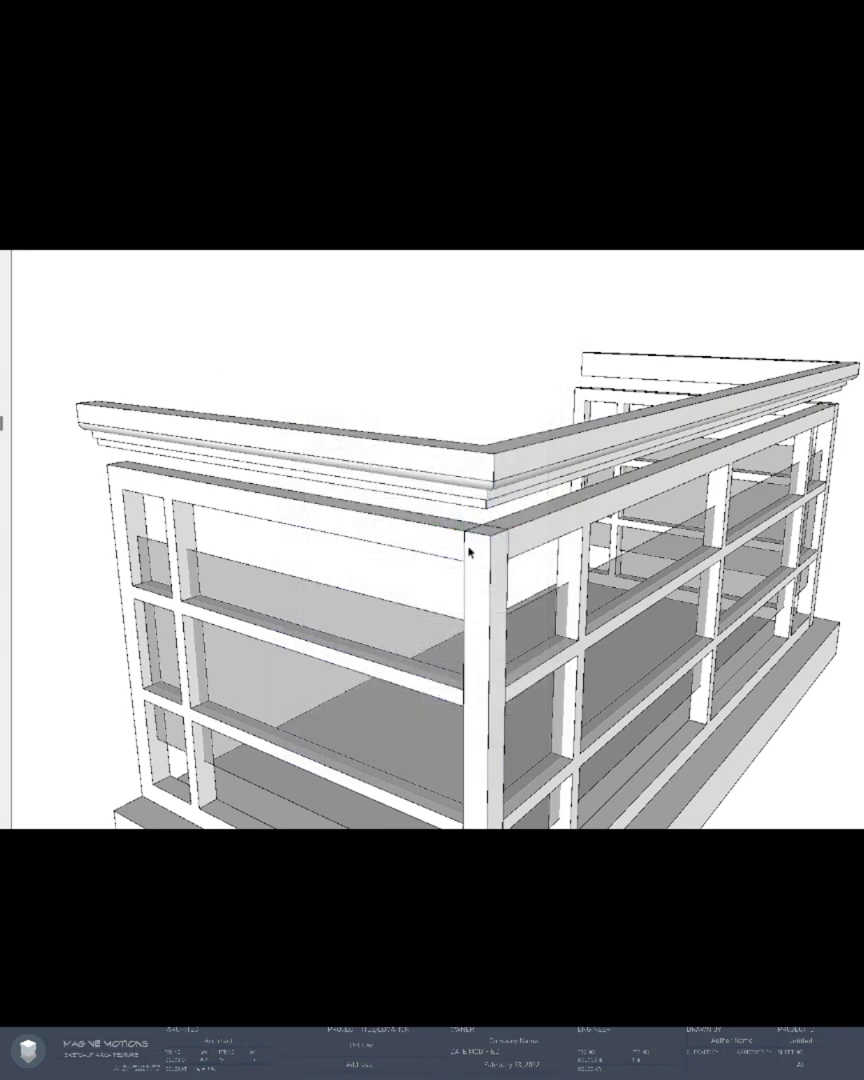
# - Paste the spacer block in place inside the short panel and add copies at its far end and above the long panel's centre mullion
pyautogui.doubleClick(444, 545)
pyautogui.hotkey('ctrl', 'shift', 'v')
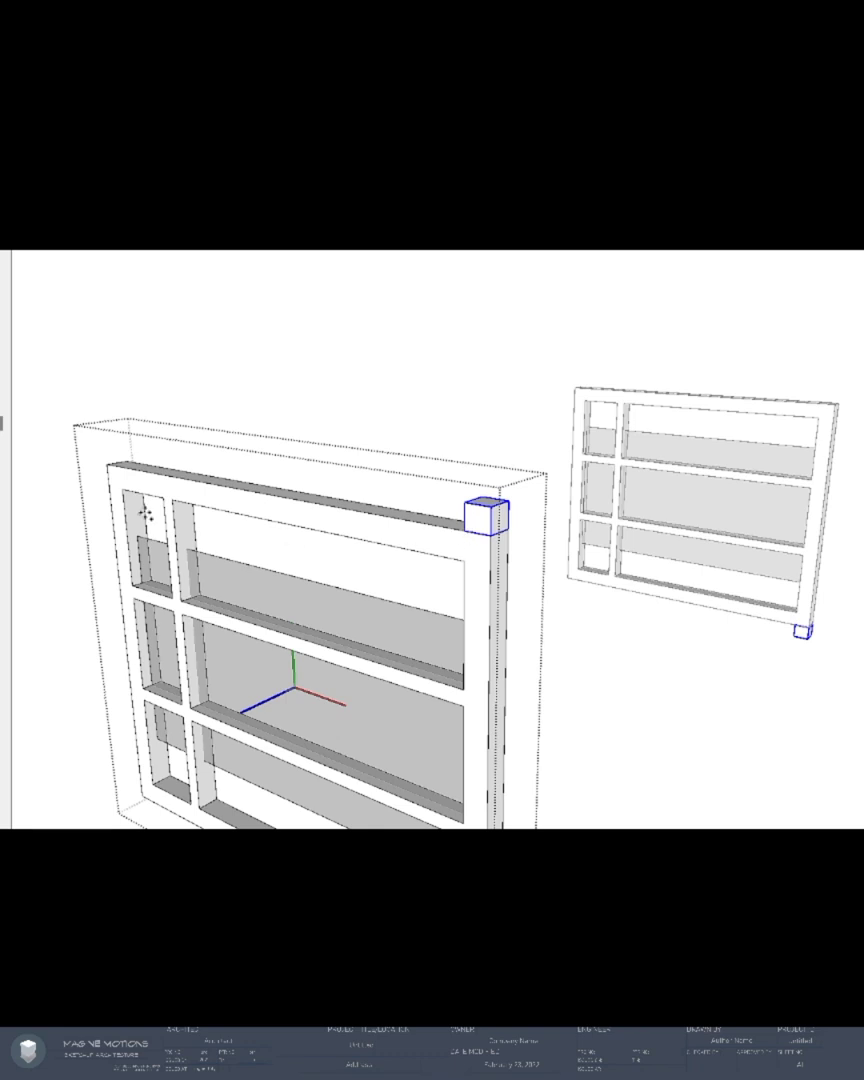
pyautogui.press('ctrl')
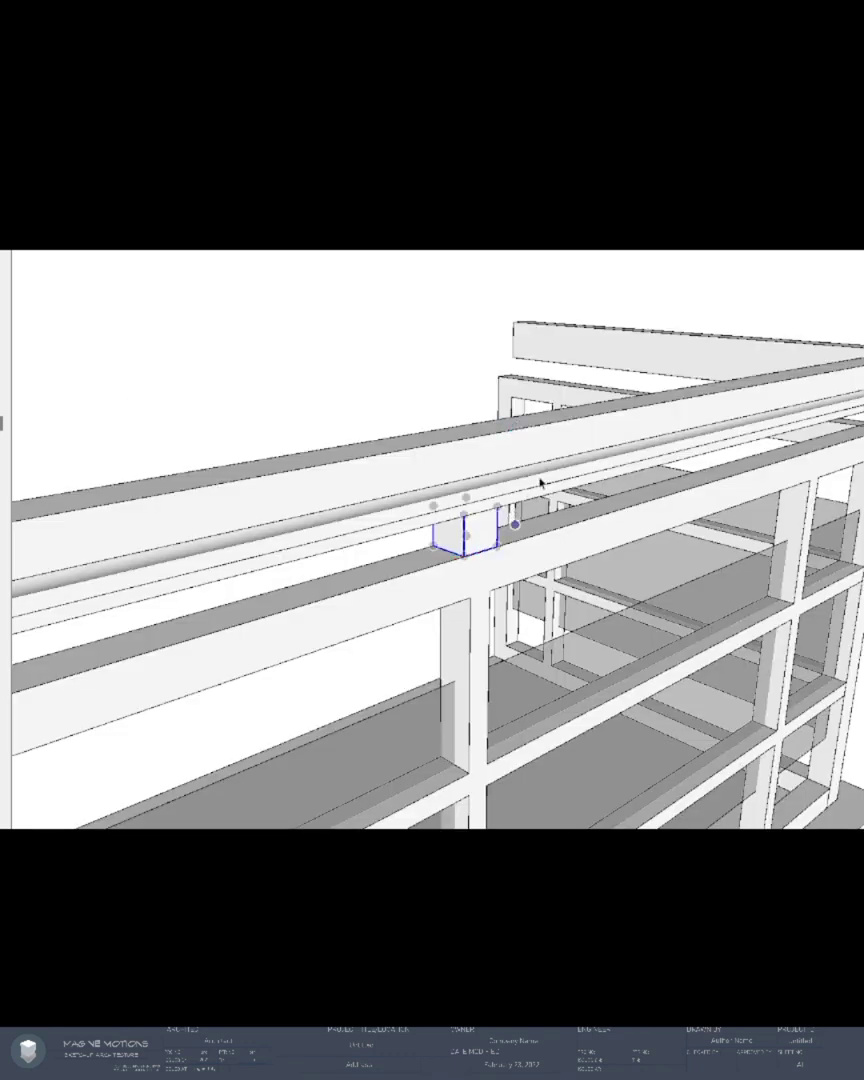
# - Select the complete railing with its handrail, spacer blocks and slab, and group it
pyautogui.scroll(-6, 540, 483)
pyautogui.moveTo(433, 535); pyautogui.dragTo(280, 472, button='middle')
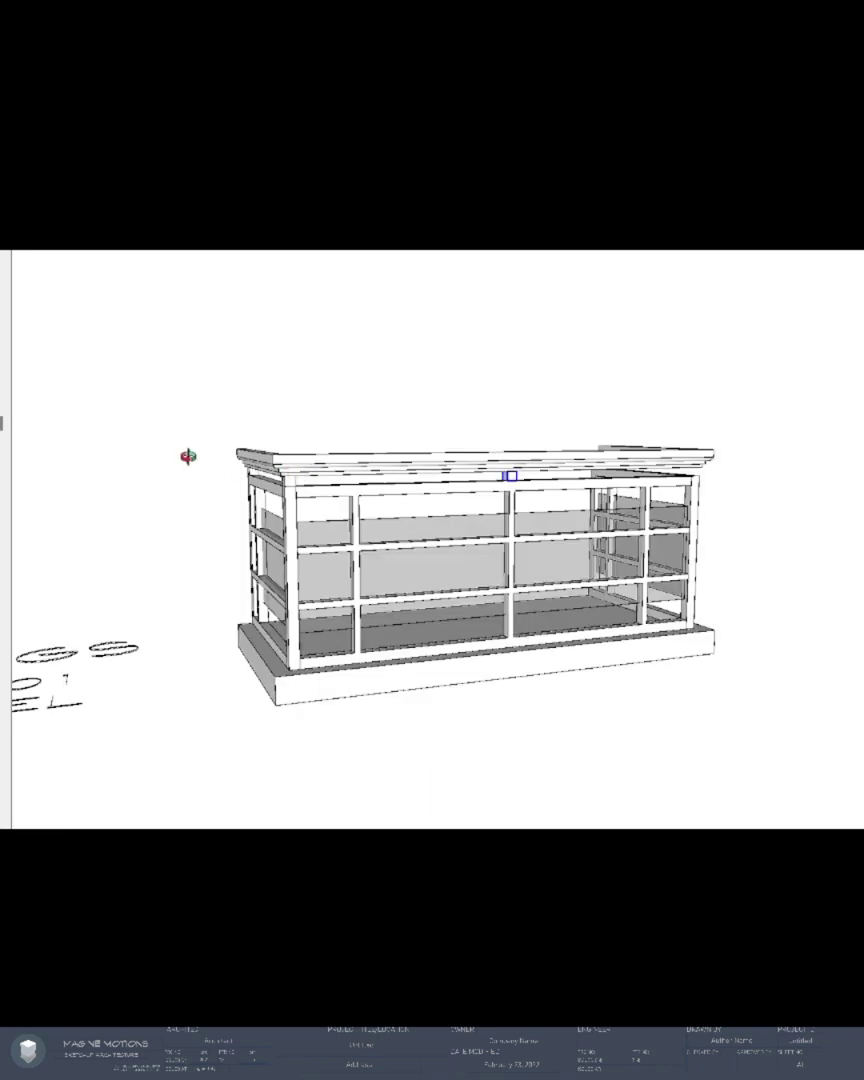
pyautogui.moveTo(188, 457)
pyautogui.mouseDown(button='middle')
pyautogui.moveTo(198, 608)
pyautogui.moveTo(314, 702)
pyautogui.moveTo(273, 570)
pyautogui.mouseUp(button='middle')
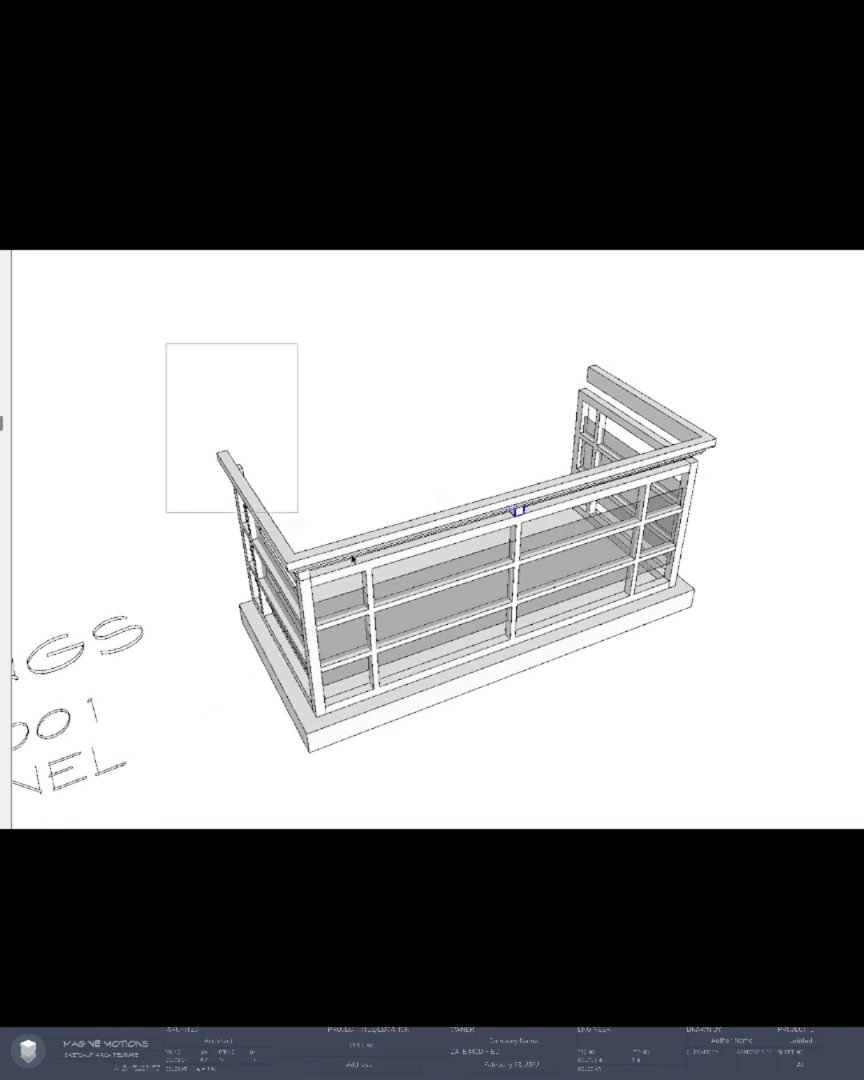
pyautogui.moveTo(297, 512); pyautogui.dragTo(714, 760)
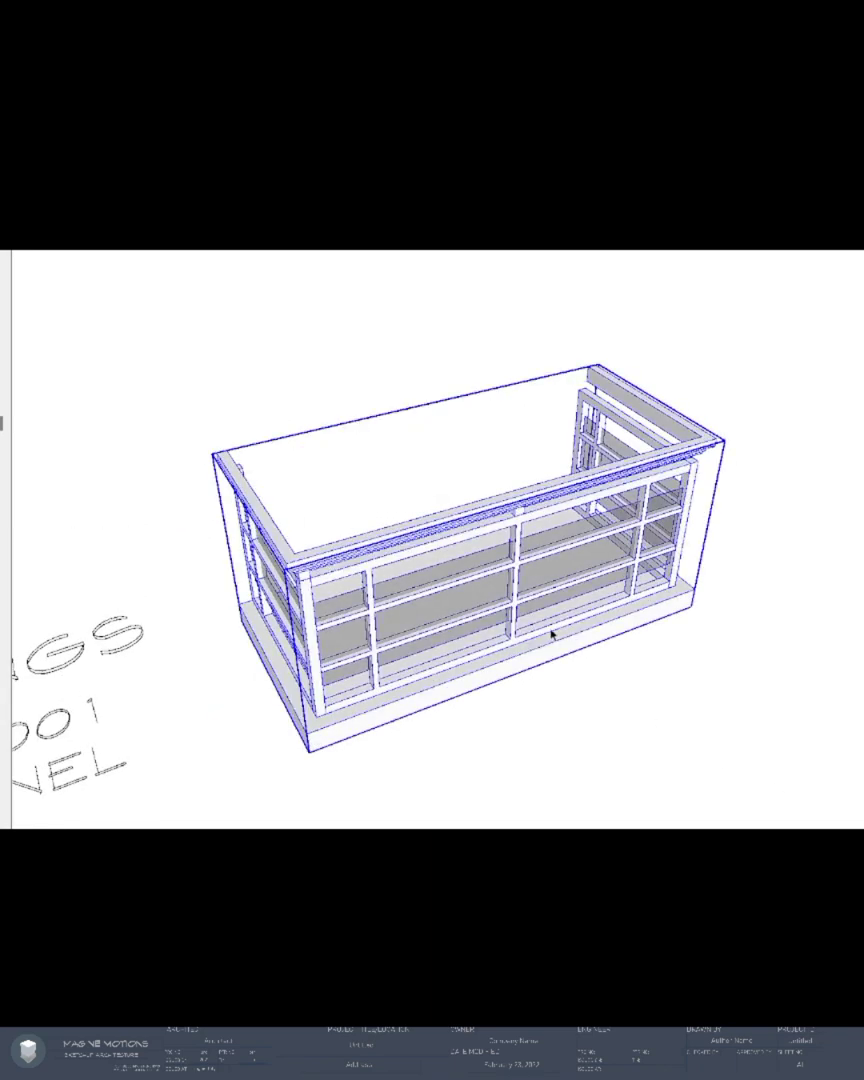